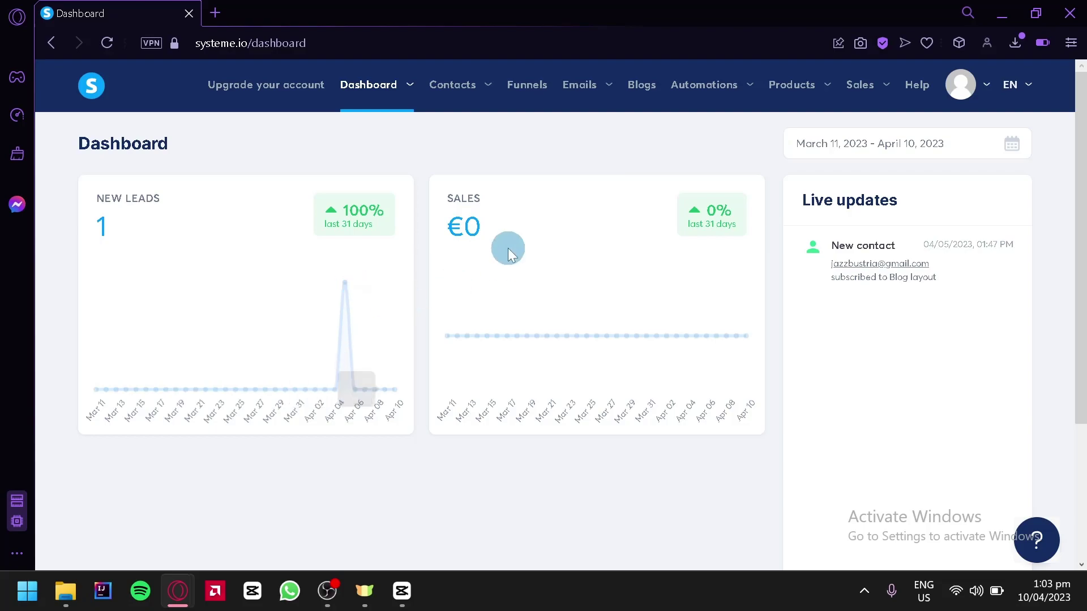
# - Navigate from the dashboard to the Funnels page, which lists no active funnels
pyautogui.click(208, 44)
pyautogui.click(318, 269)
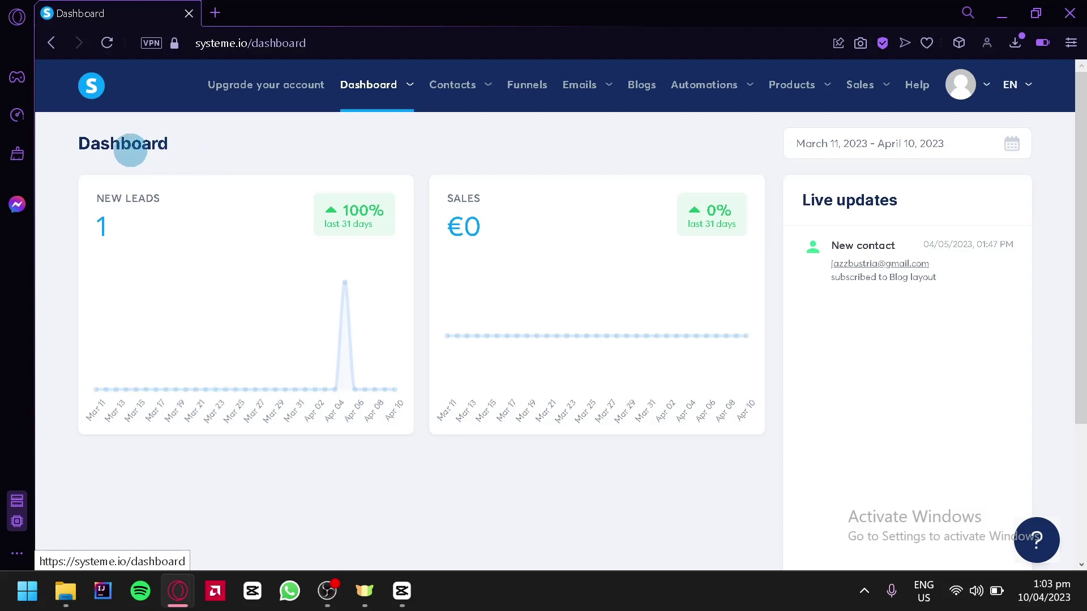
pyautogui.click(375, 103)
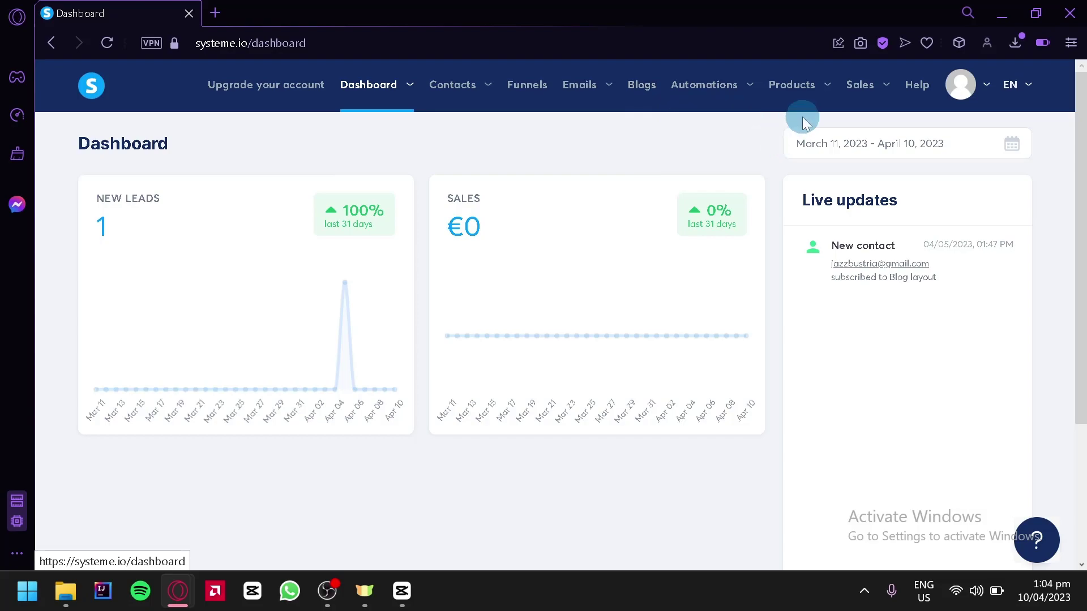
pyautogui.click(522, 103)
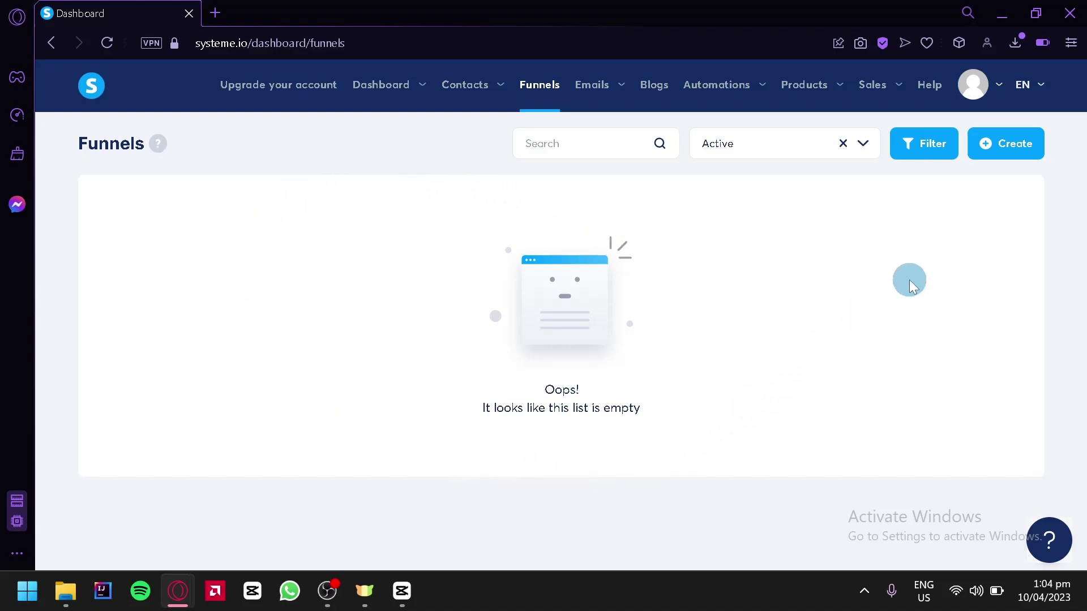
# - Start a new funnel named 'Test Funnel' with the Build an audience goal
pyautogui.click(1017, 148)
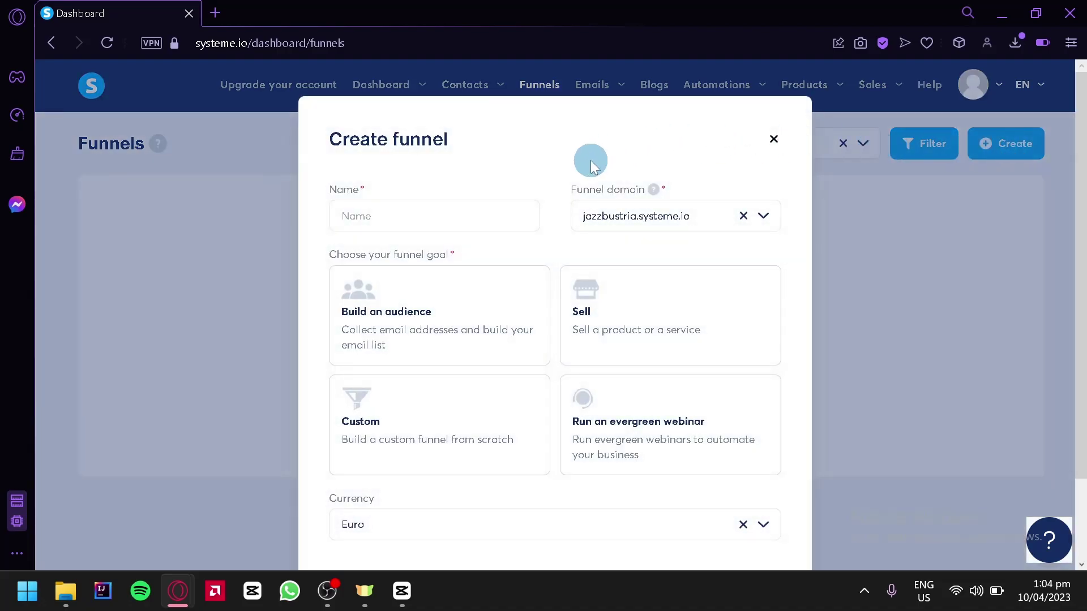
pyautogui.click(470, 224)
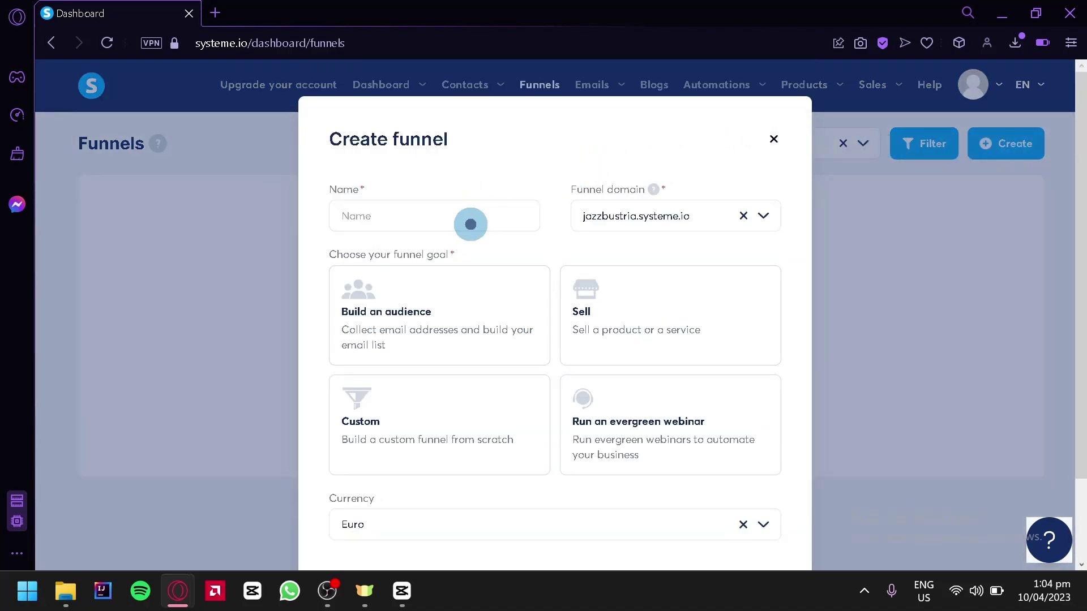
pyautogui.write('Test')
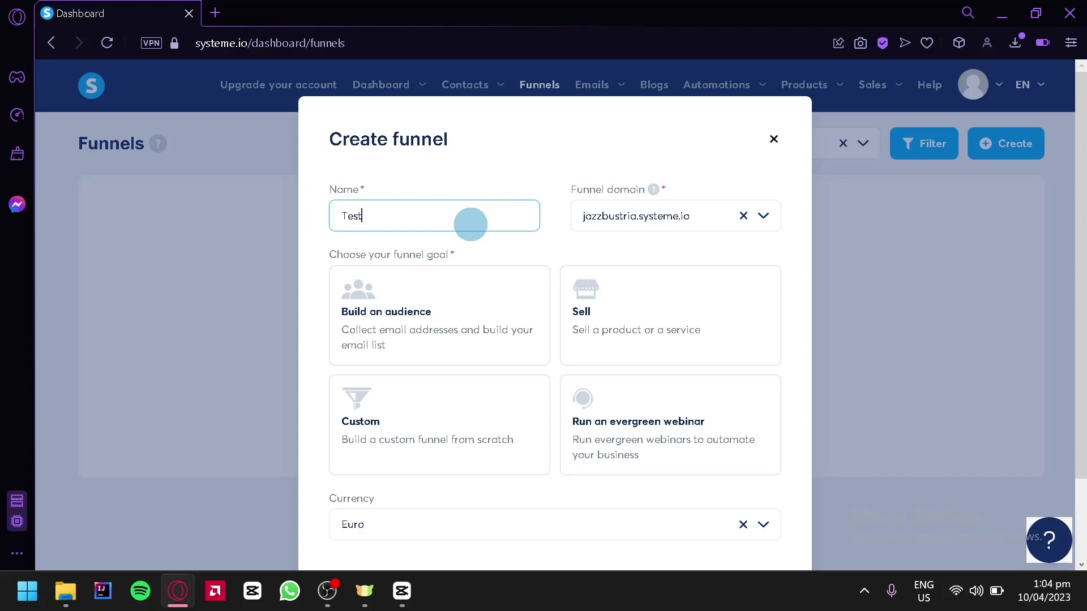
pyautogui.write(' Funnel')
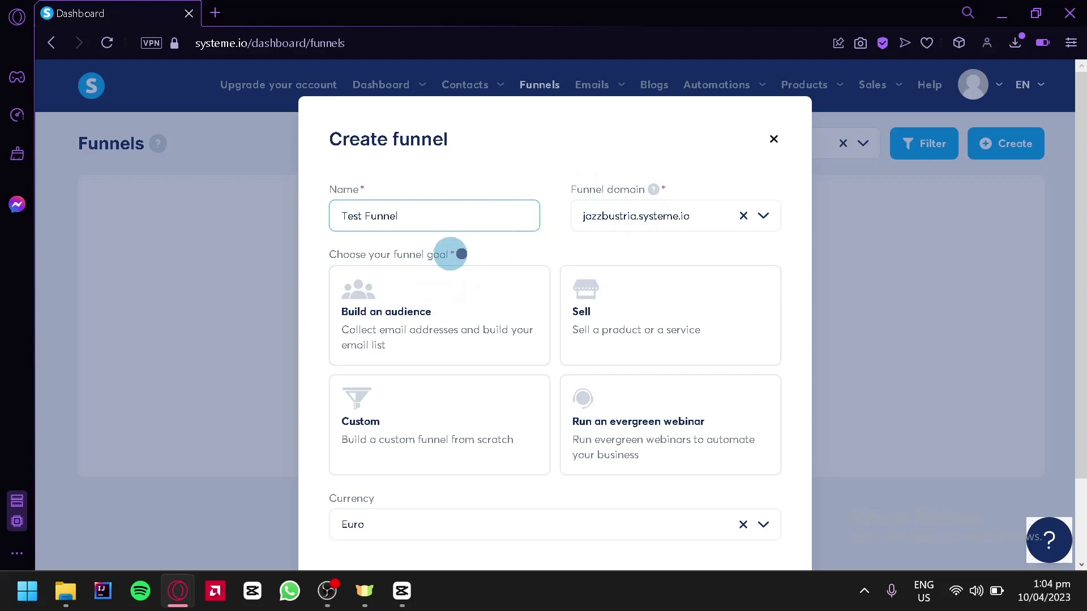
pyautogui.moveTo(456, 254); pyautogui.dragTo(403, 254)
pyautogui.click(460, 259)
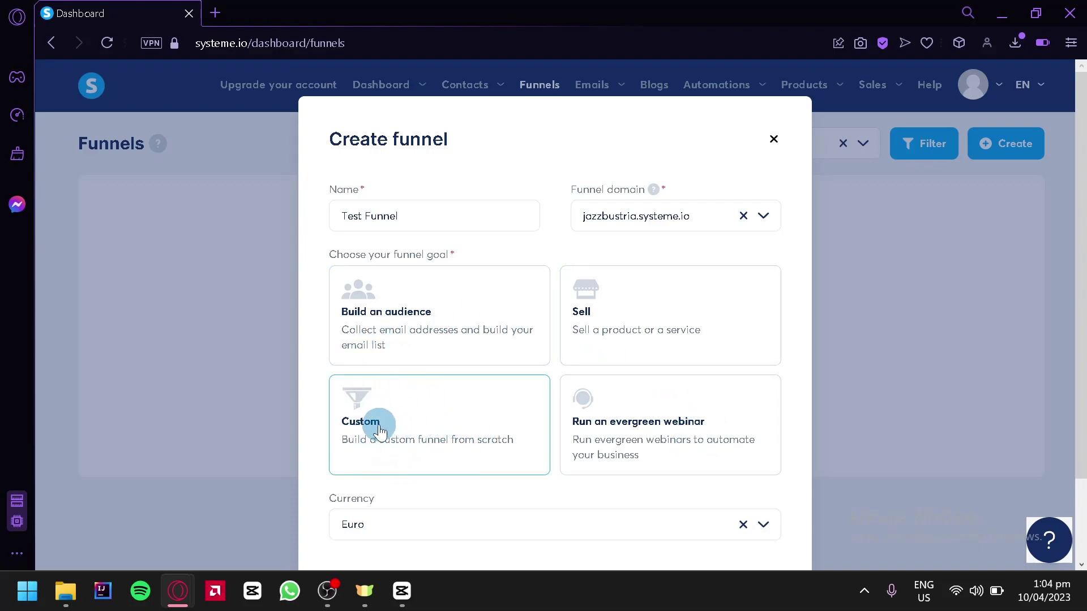
pyautogui.click(470, 338)
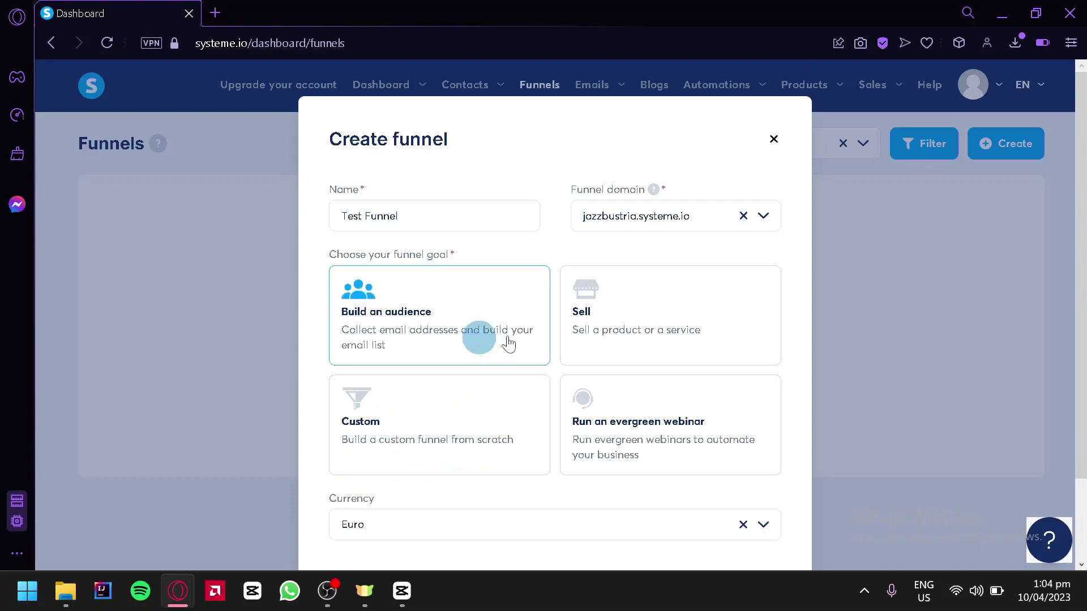
# - Set the funnel currency to Philippine Peso
pyautogui.scroll(-2, 491, 254)
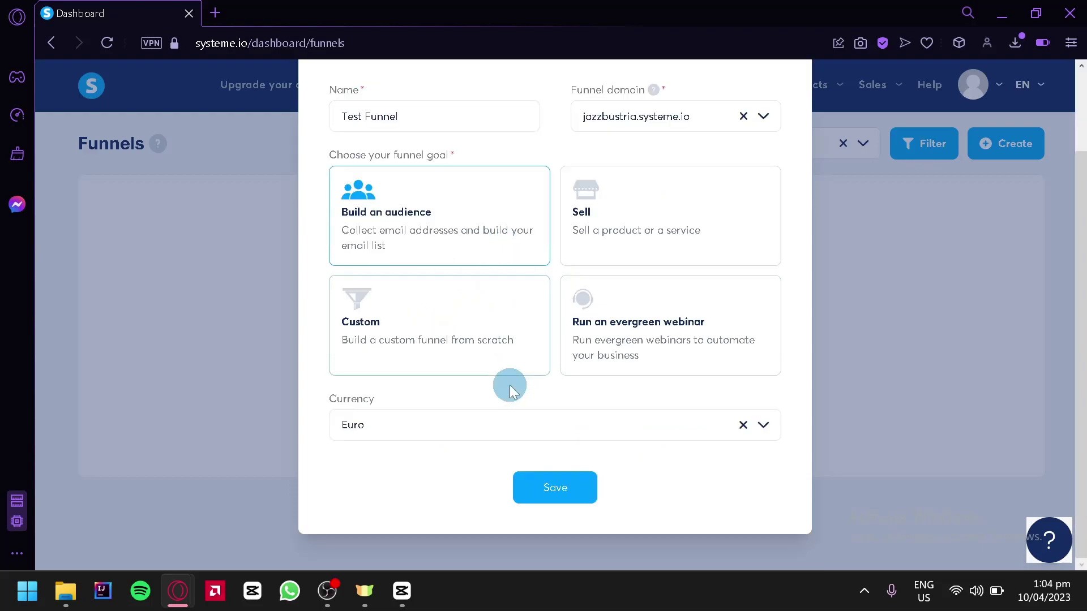
pyautogui.click(558, 426)
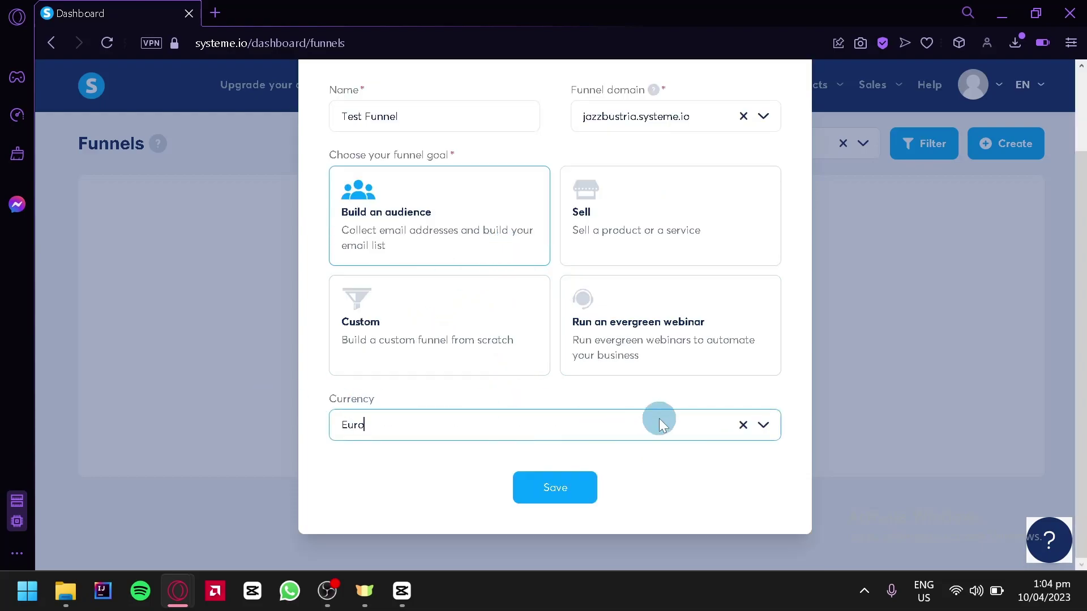
pyautogui.click(762, 428)
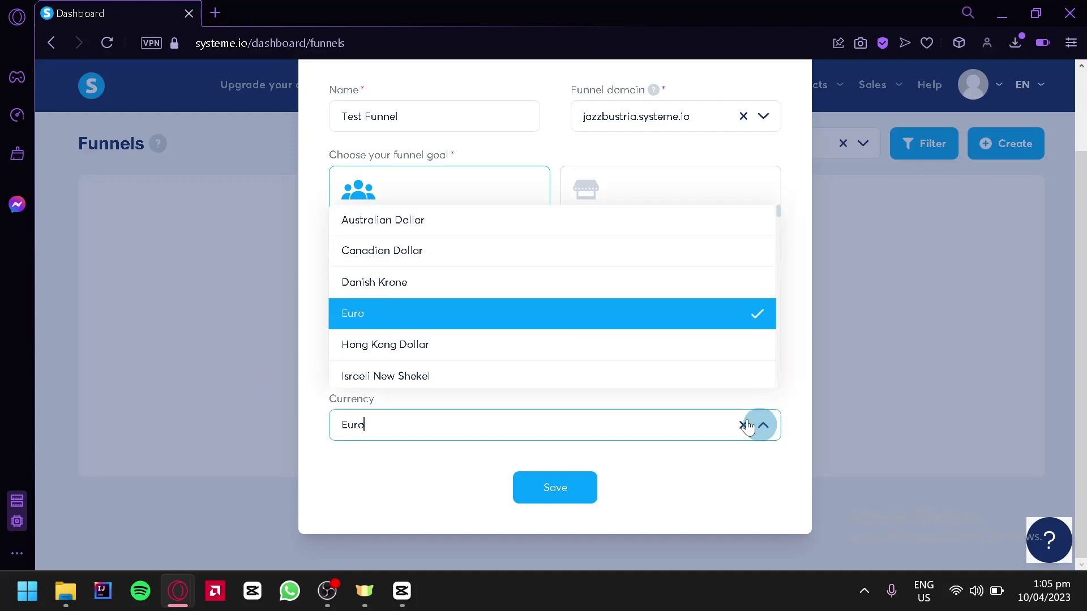
pyautogui.scroll(-2, 425, 334)
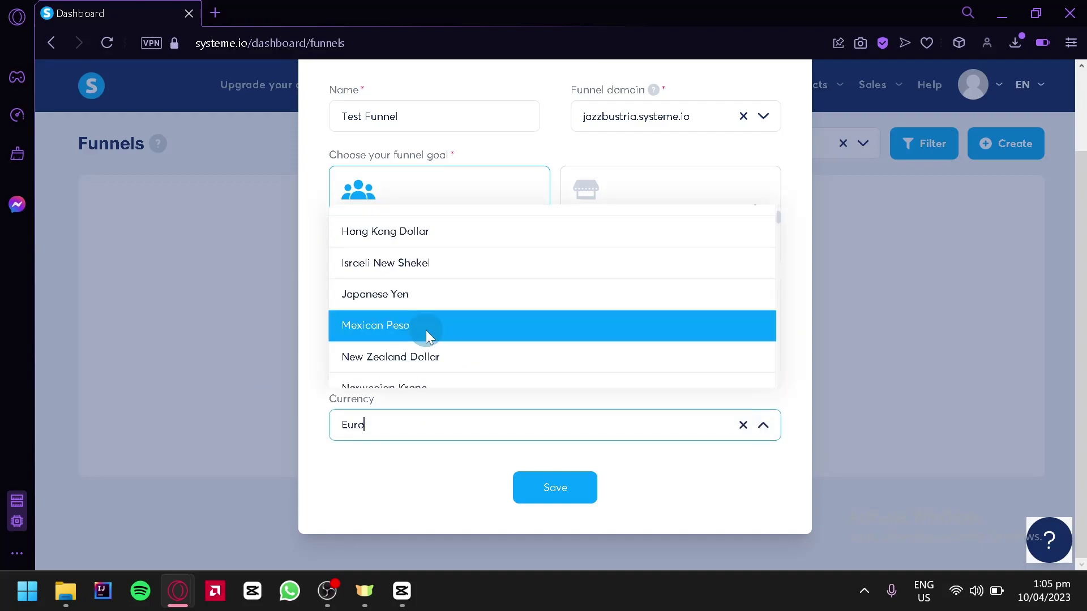
pyautogui.scroll(2, 429, 336)
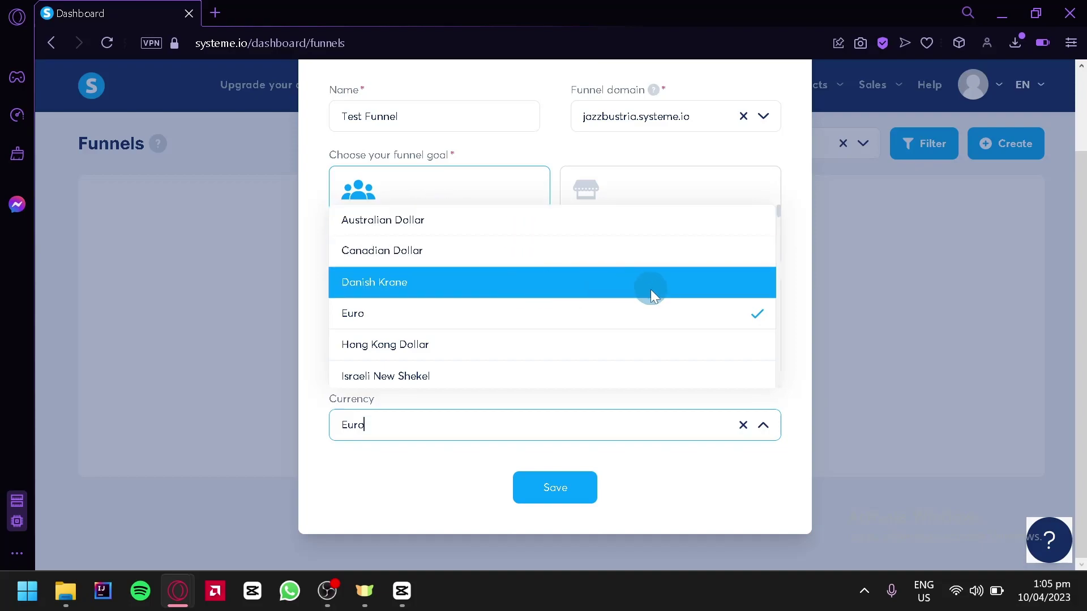
pyautogui.scroll(-2, 581, 356)
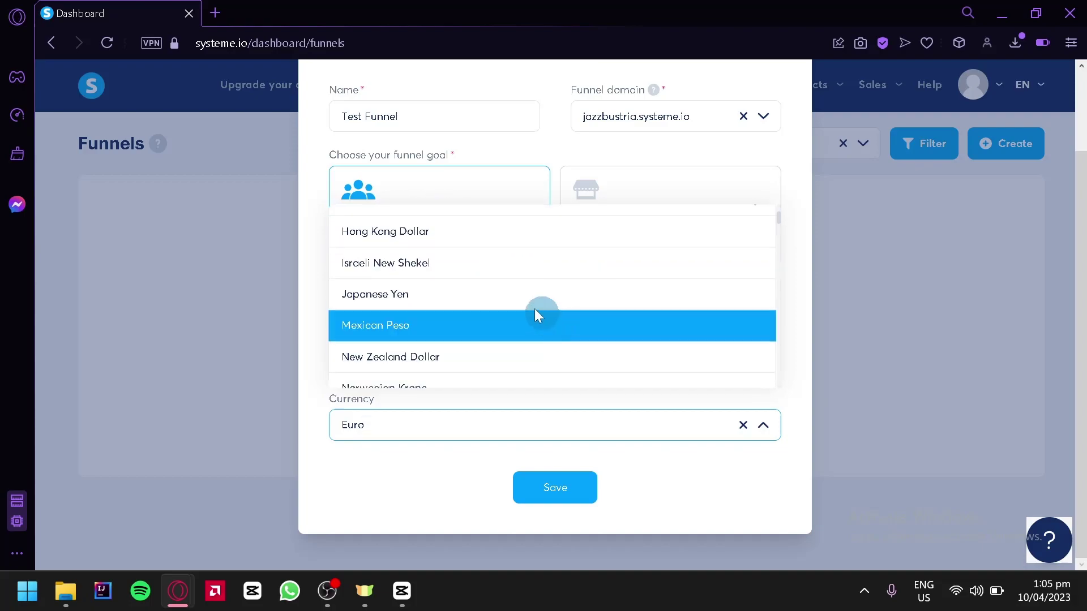
pyautogui.scroll(-2, 494, 280)
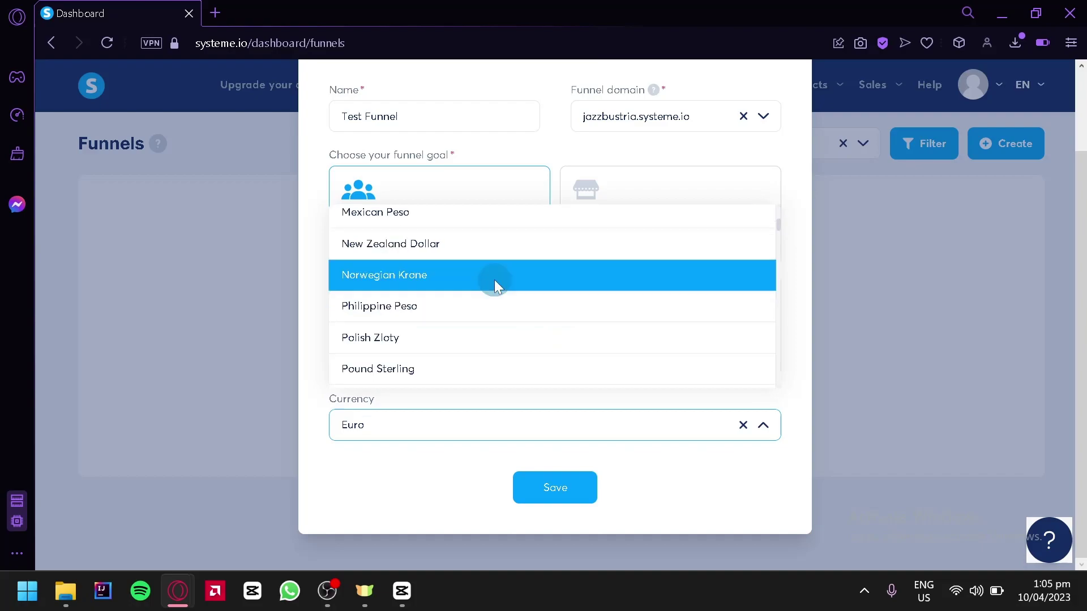
pyautogui.click(490, 310)
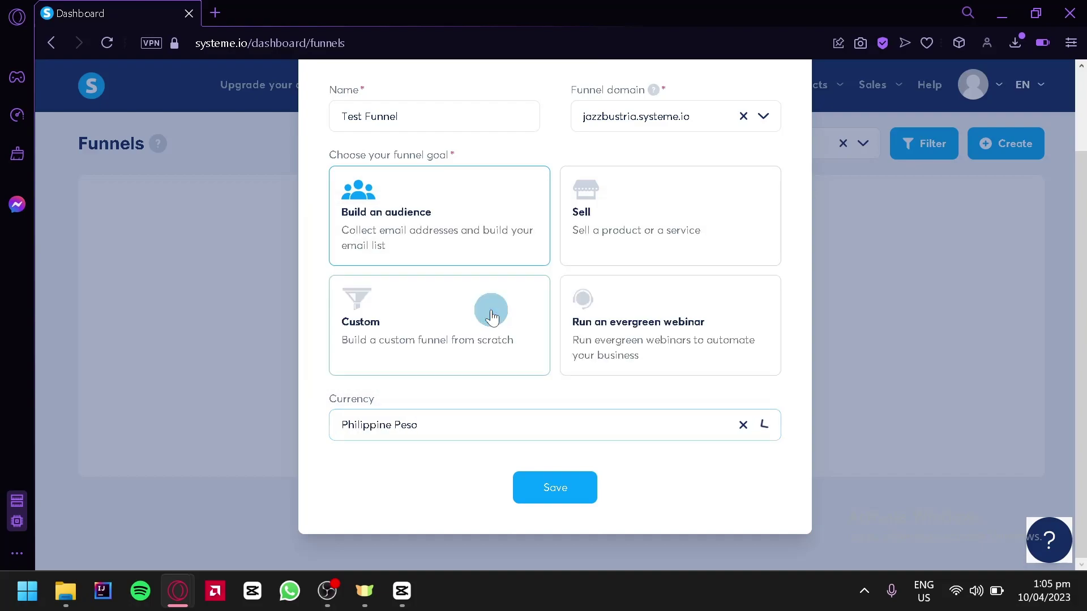
# - Save Test Funnel, preview it live in a new tab, then return to the funnels list
pyautogui.click(546, 490)
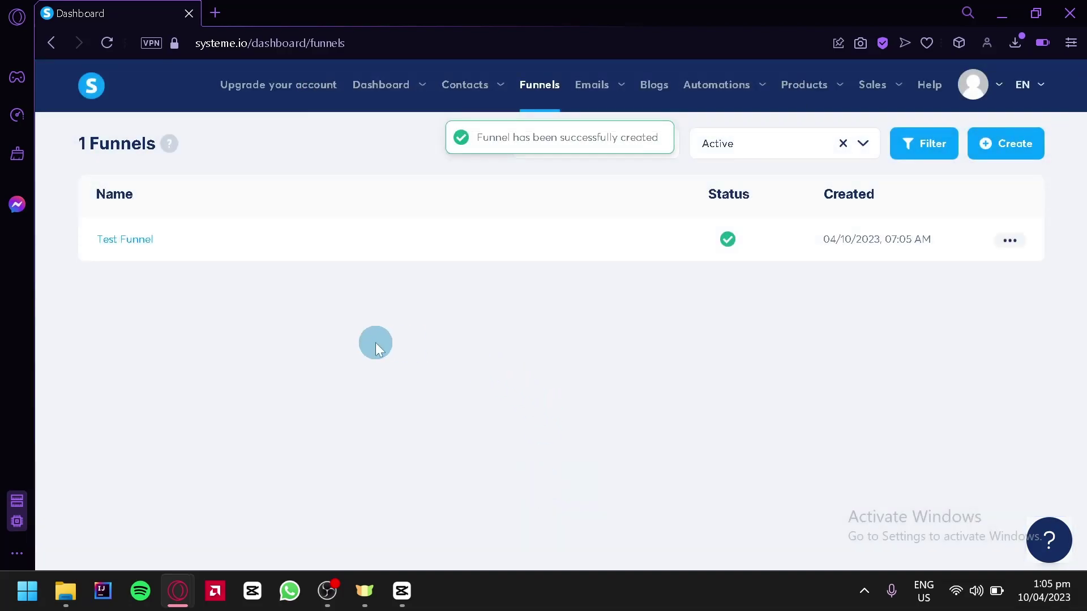
pyautogui.click(1020, 250)
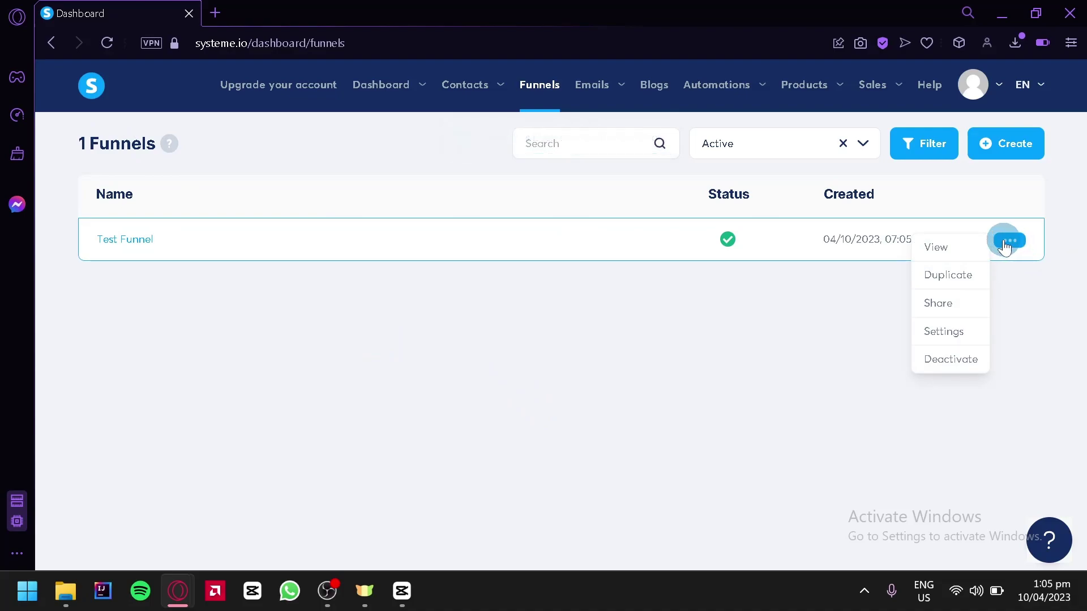
pyautogui.click(931, 260)
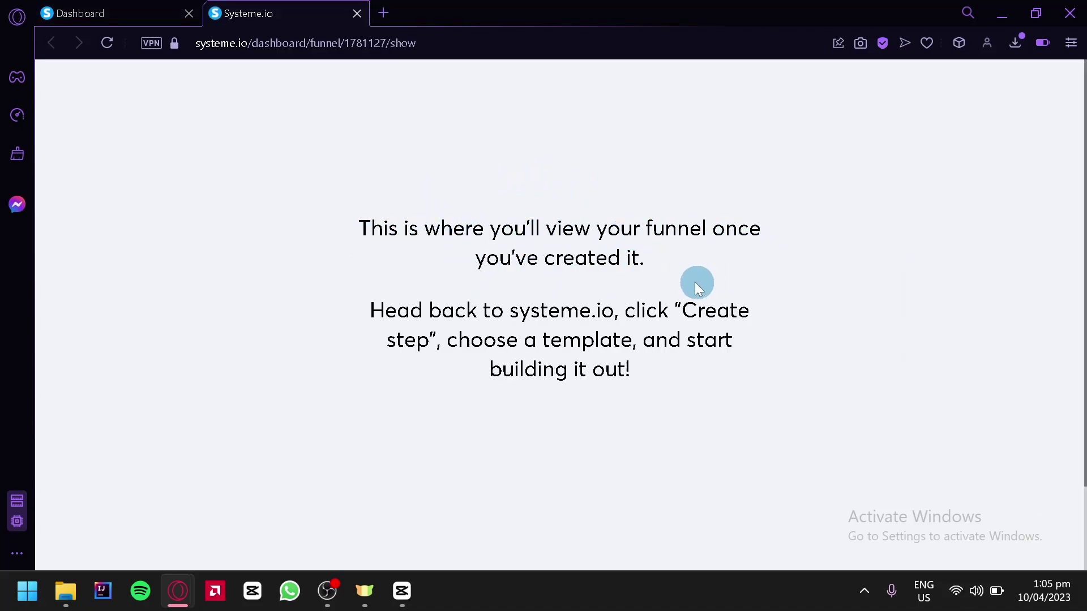
pyautogui.click(131, 8)
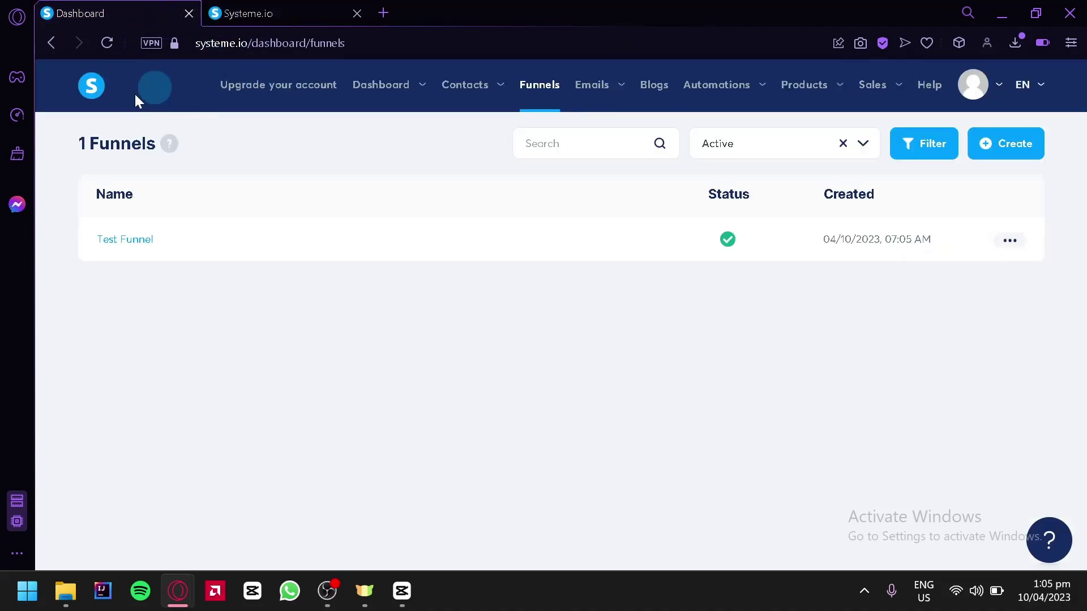
# - Open Test Funnel and scroll its template gallery to the green '3 step system' squeeze template
pyautogui.click(141, 240)
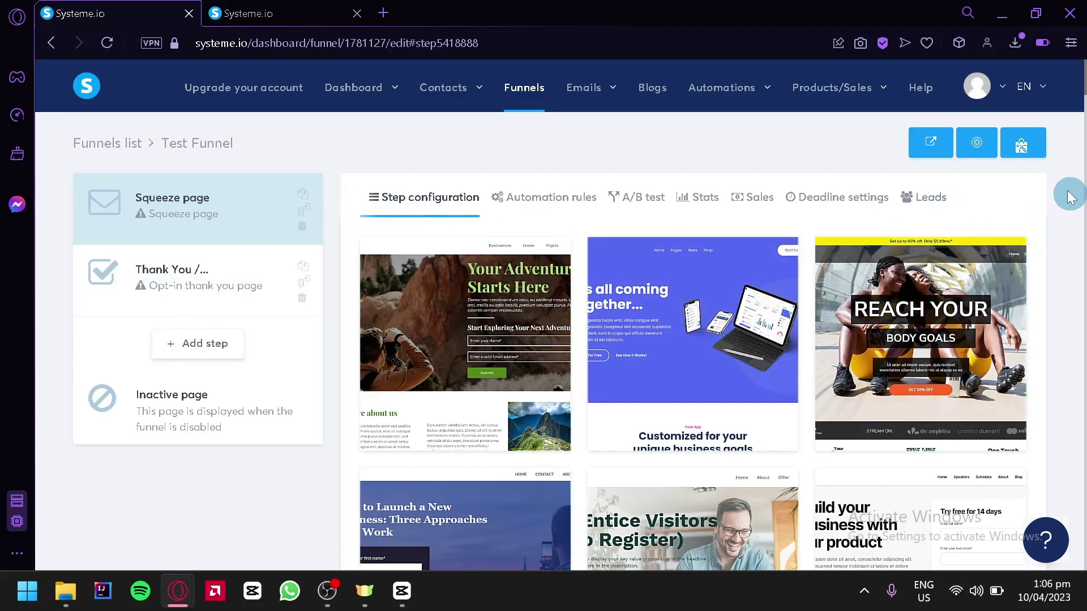
pyautogui.scroll(-2, 1049, 177)
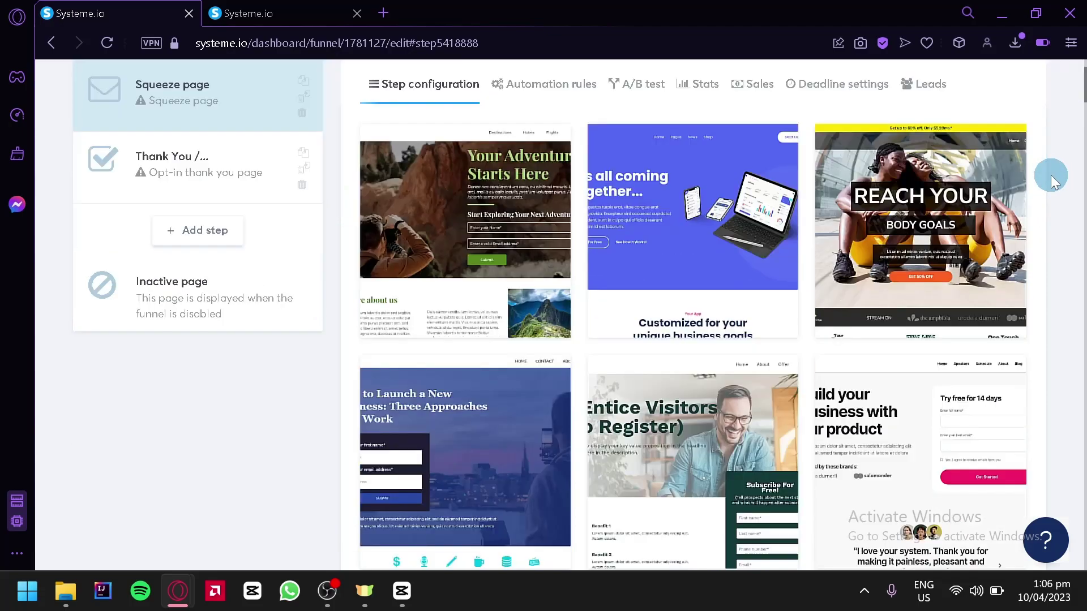
pyautogui.scroll(-4, 1051, 175)
pyautogui.scroll(-4, 1050, 175)
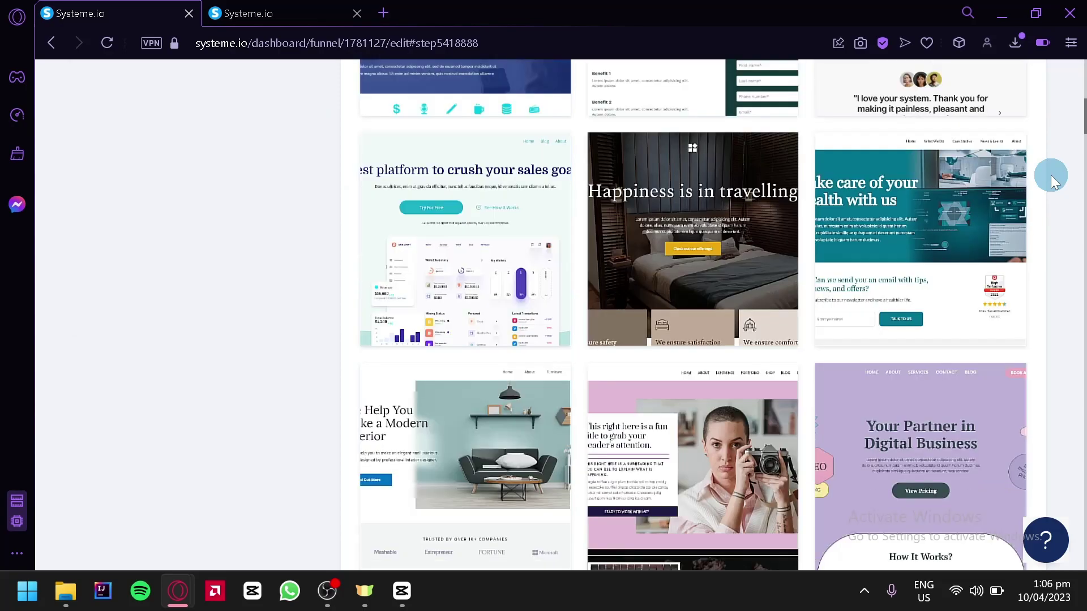
pyautogui.scroll(-6, 1050, 174)
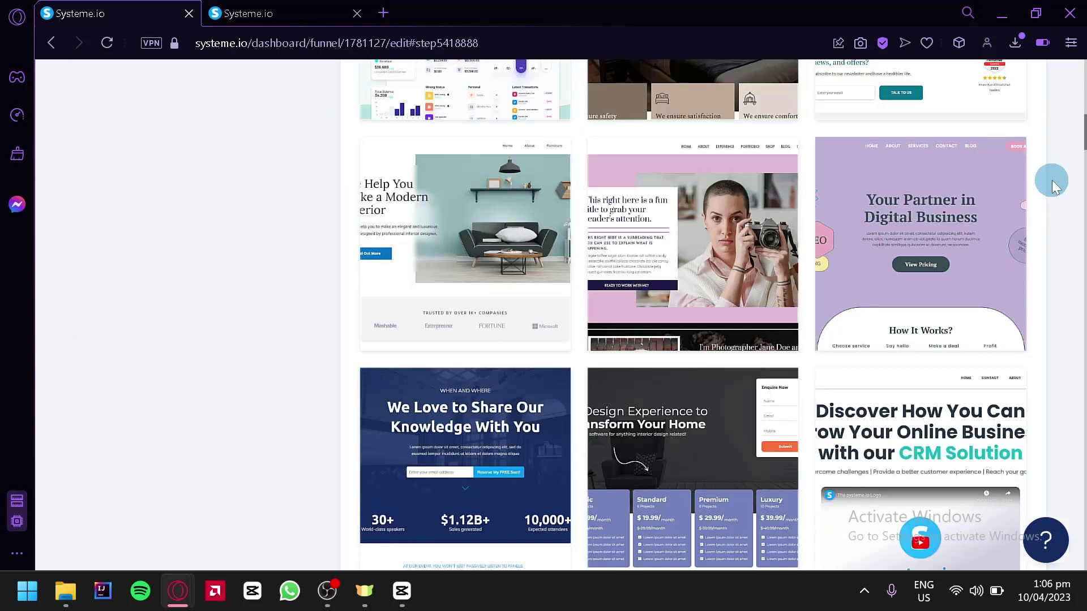
pyautogui.scroll(-4, 1060, 198)
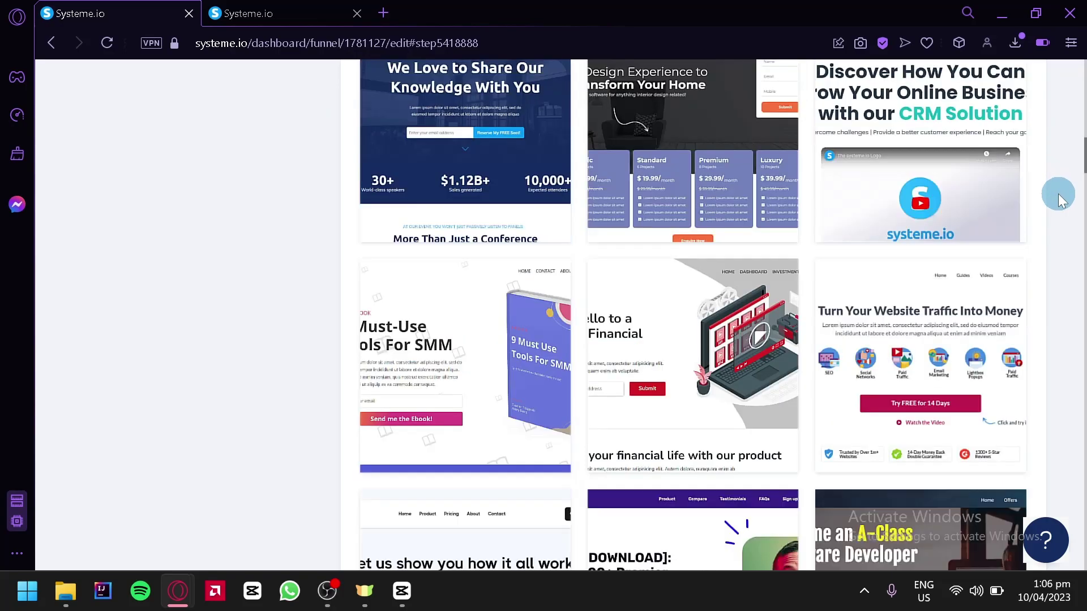
pyautogui.scroll(-14, 1059, 199)
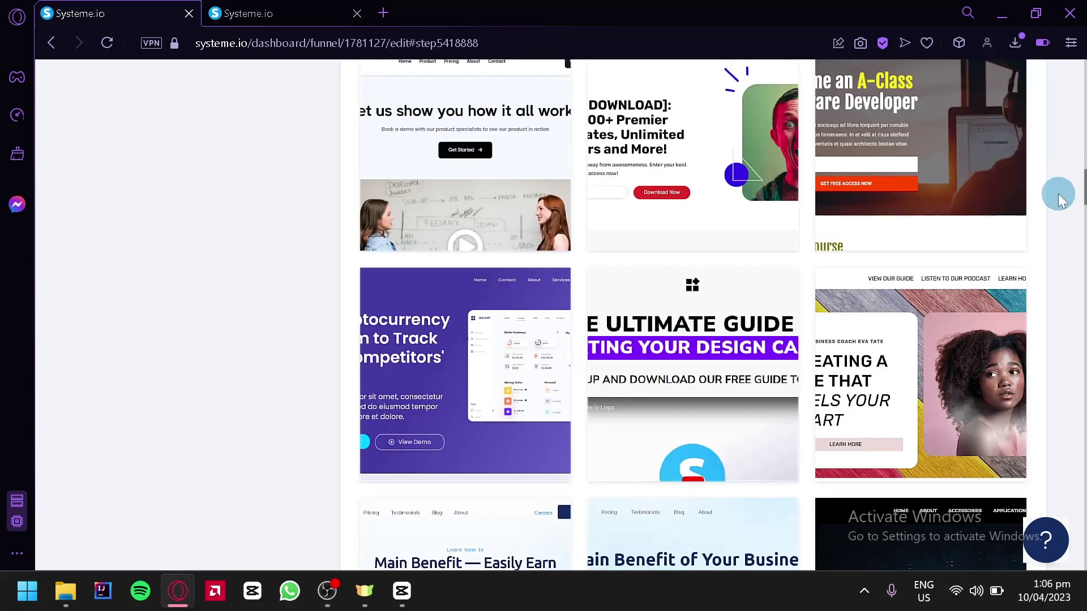
pyautogui.scroll(-2, 1059, 198)
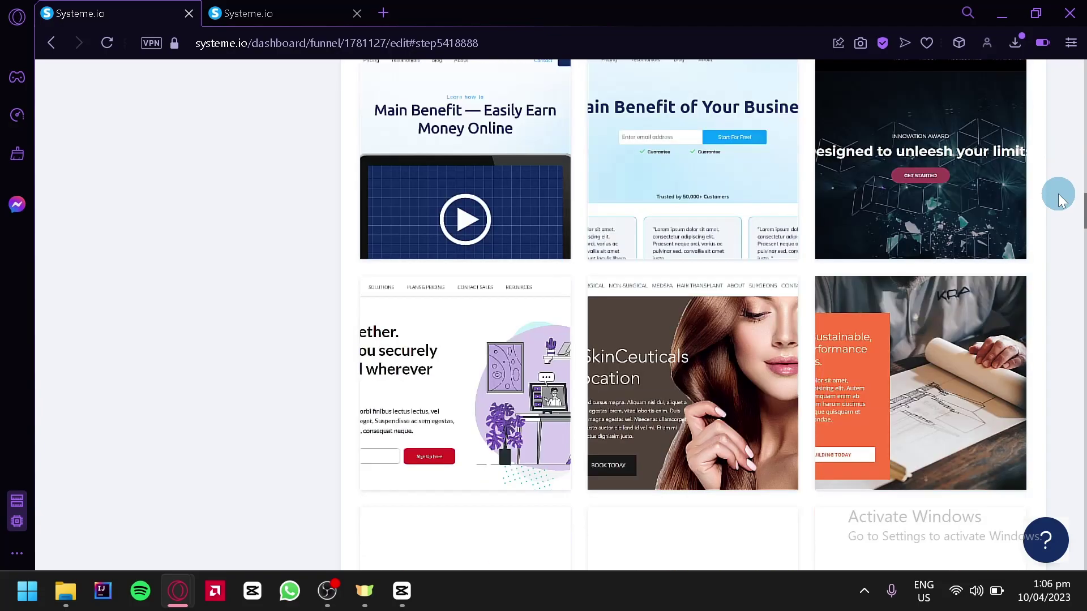
pyautogui.scroll(-6, 1059, 198)
pyautogui.scroll(-4, 1059, 198)
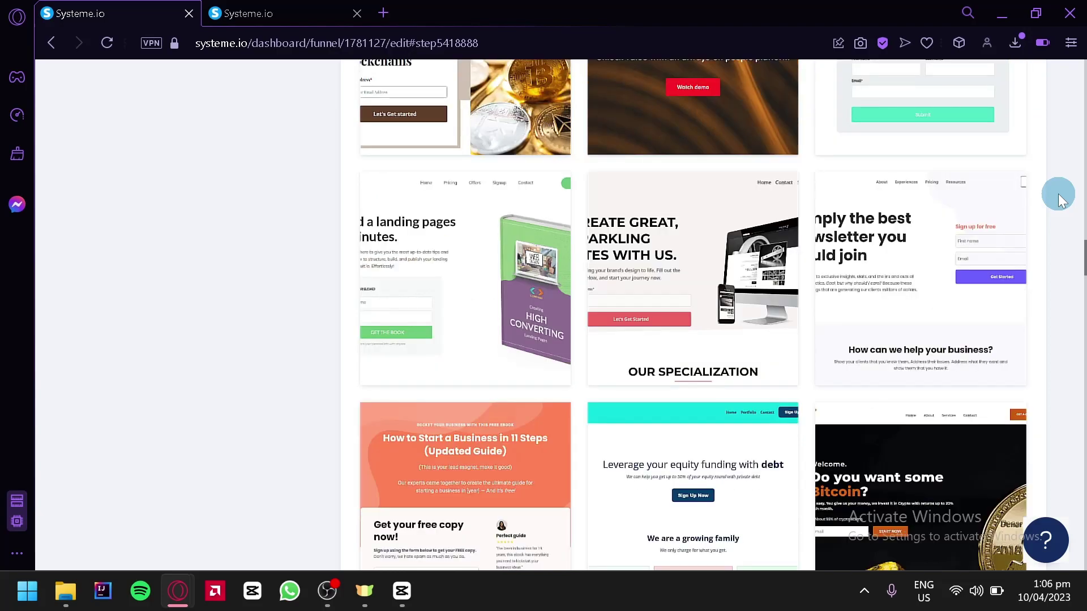
pyautogui.scroll(2, 1060, 198)
pyautogui.scroll(-10, 1060, 199)
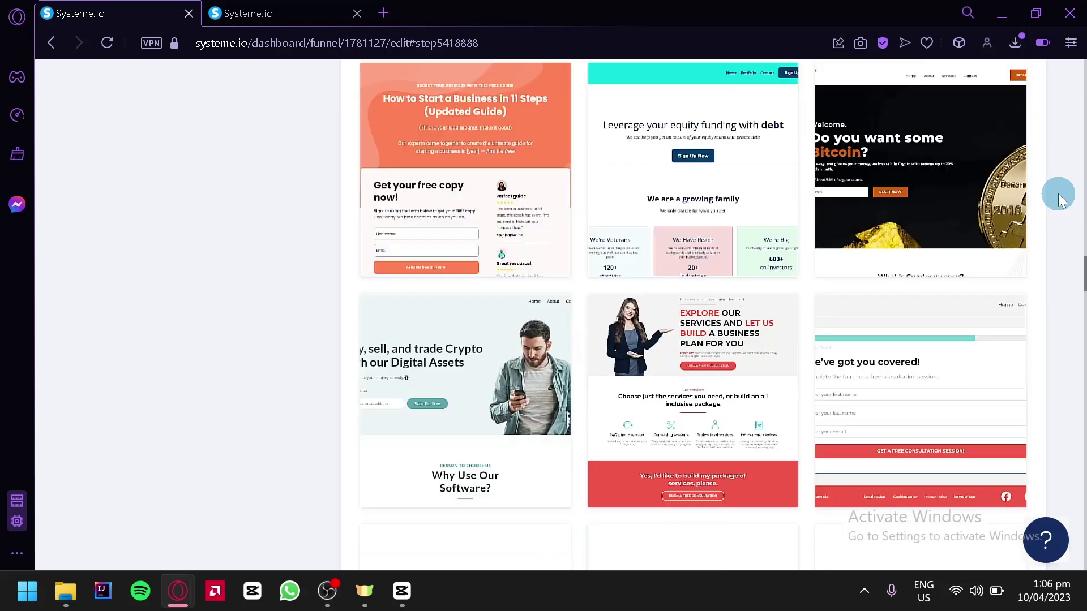
pyautogui.scroll(-6, 1058, 198)
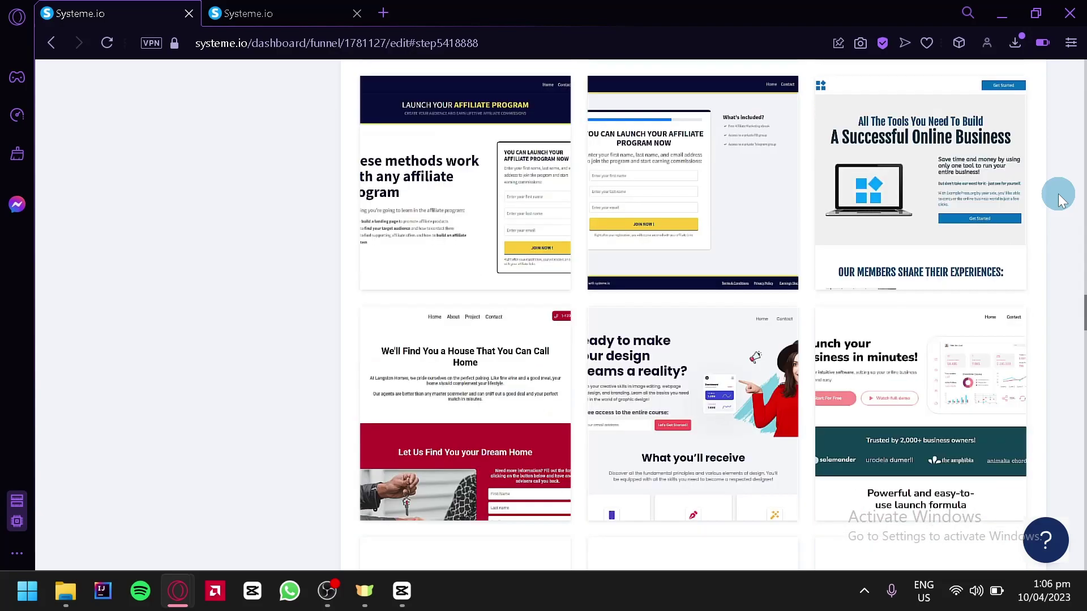
pyautogui.scroll(-20, 1037, 217)
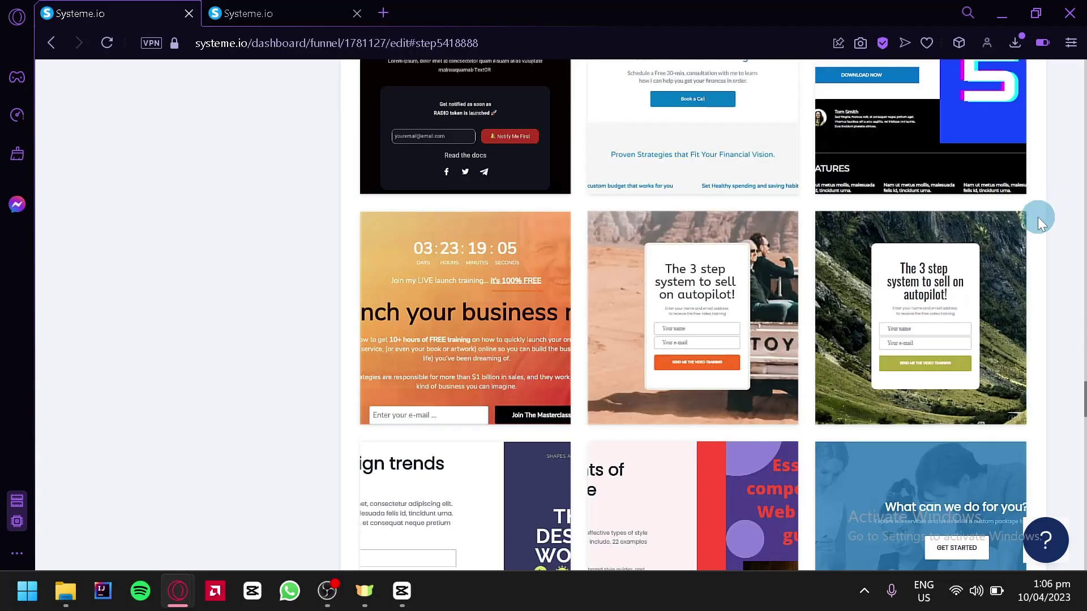
pyautogui.moveTo(899, 348)
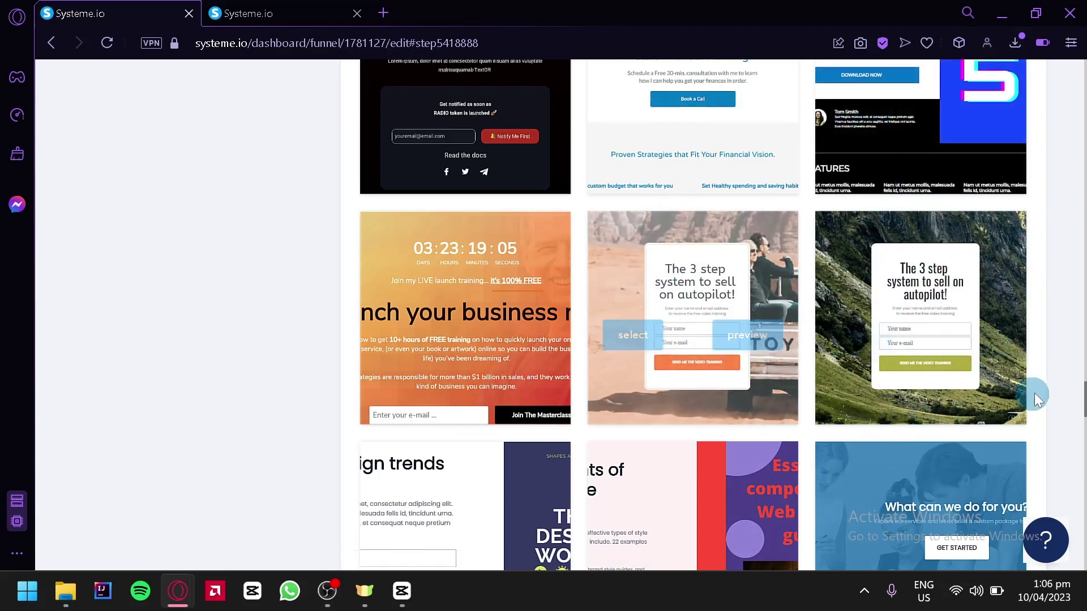
# - Preview the green 3 step system template in its own tab
pyautogui.click(962, 314)
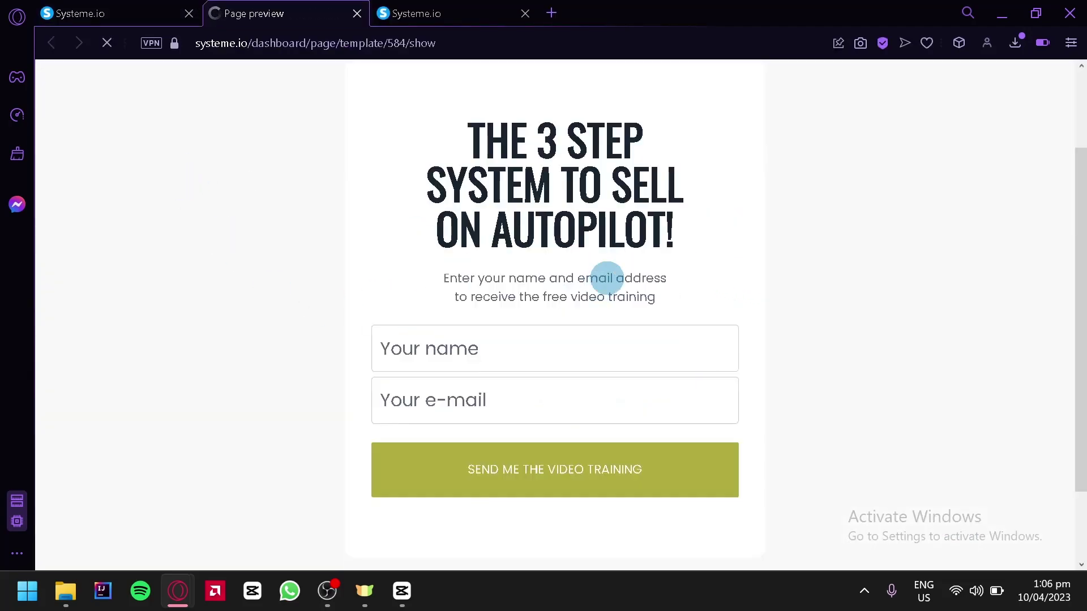
pyautogui.scroll(-2, 606, 277)
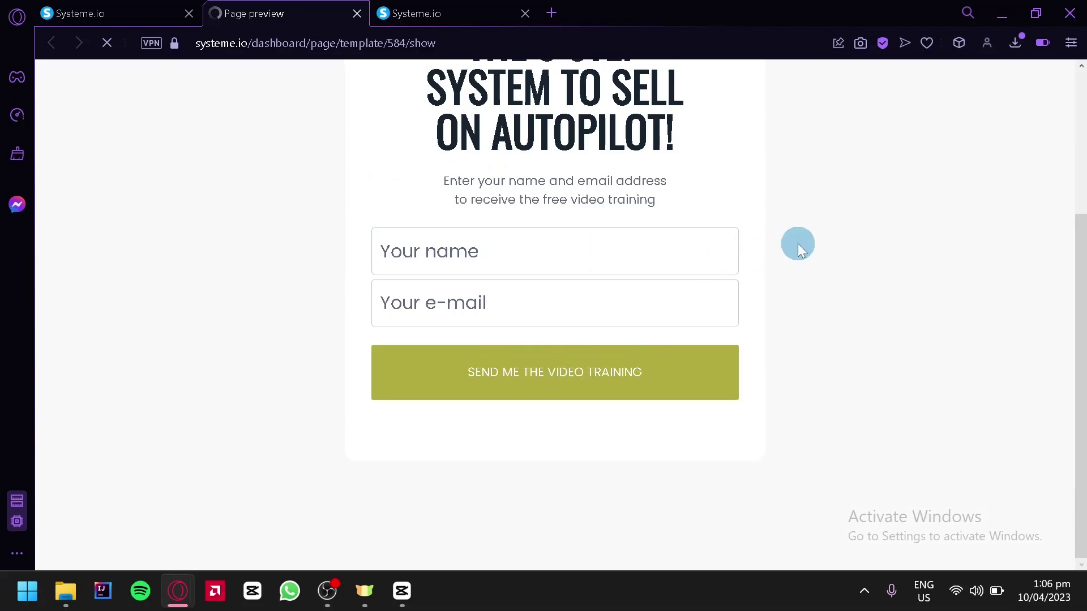
pyautogui.scroll(4, 798, 238)
pyautogui.scroll(-4, 283, 198)
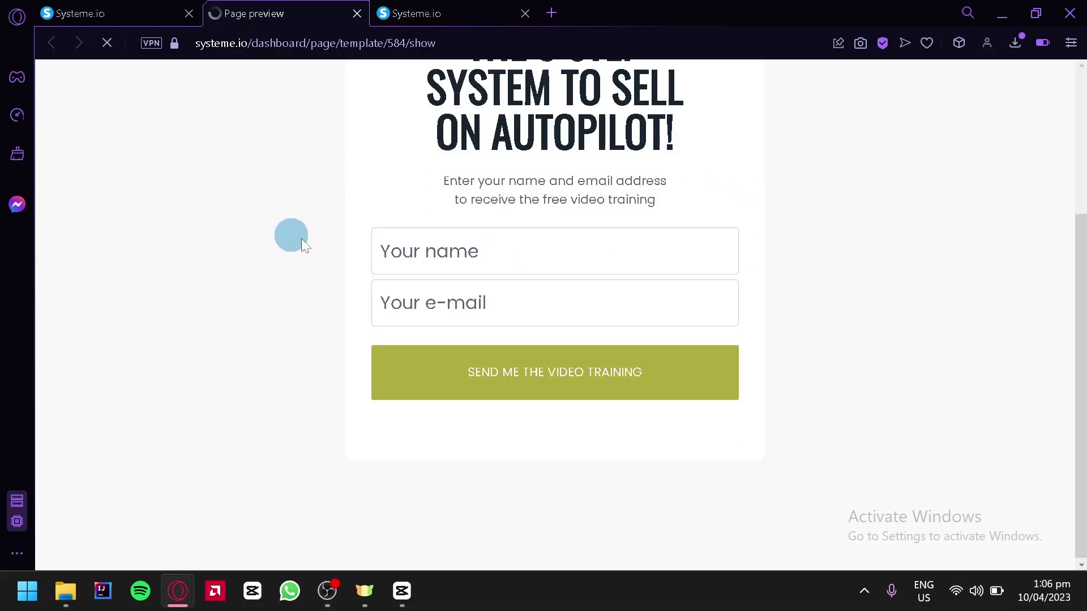
pyautogui.scroll(4, 804, 327)
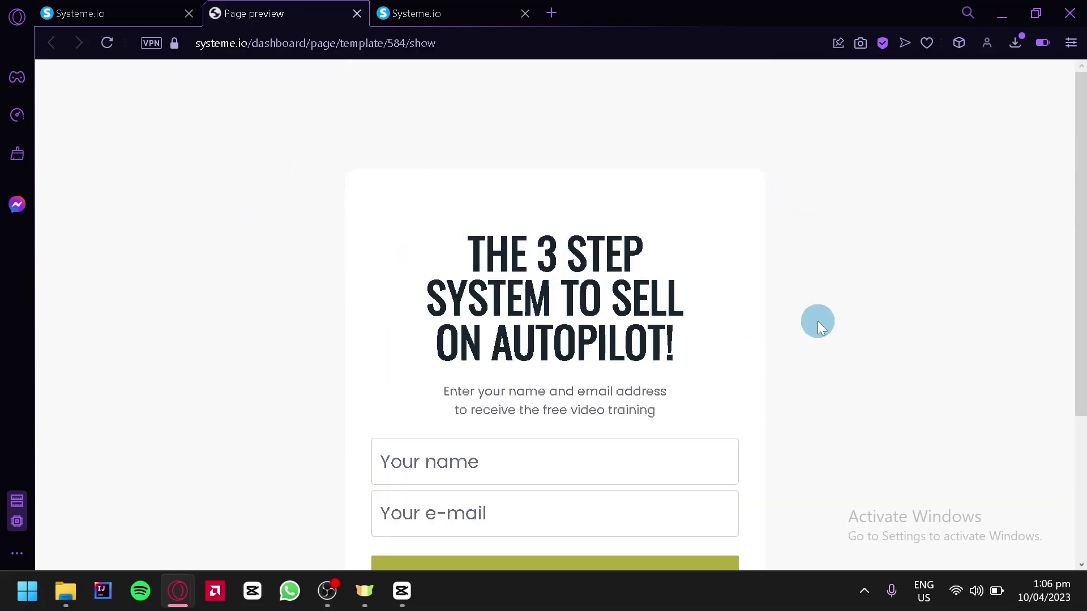
pyautogui.scroll(-2, 815, 320)
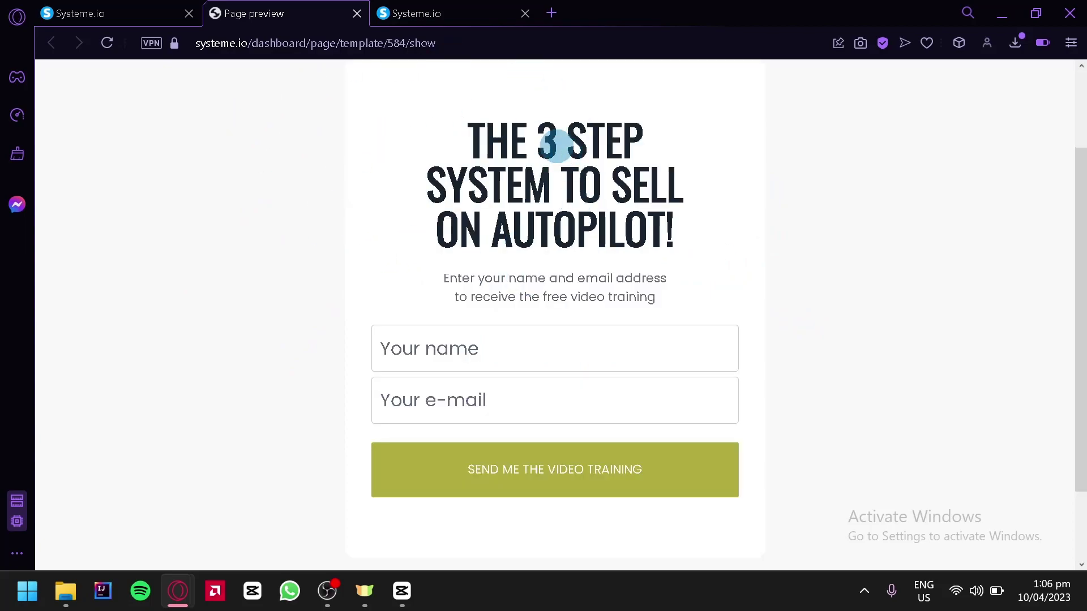
# - Submit the empty opt-in form to see the required name warning, then return to the gallery
pyautogui.click(529, 345)
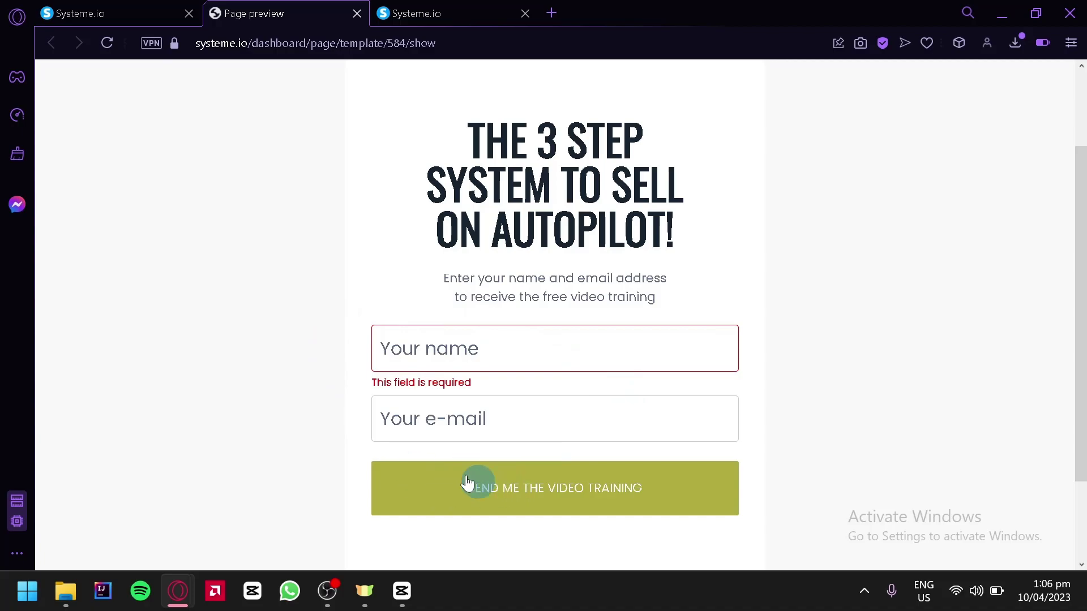
pyautogui.scroll(-2, 481, 453)
pyautogui.scroll(4, 558, 393)
pyautogui.scroll(-4, 475, 161)
pyautogui.scroll(4, 475, 157)
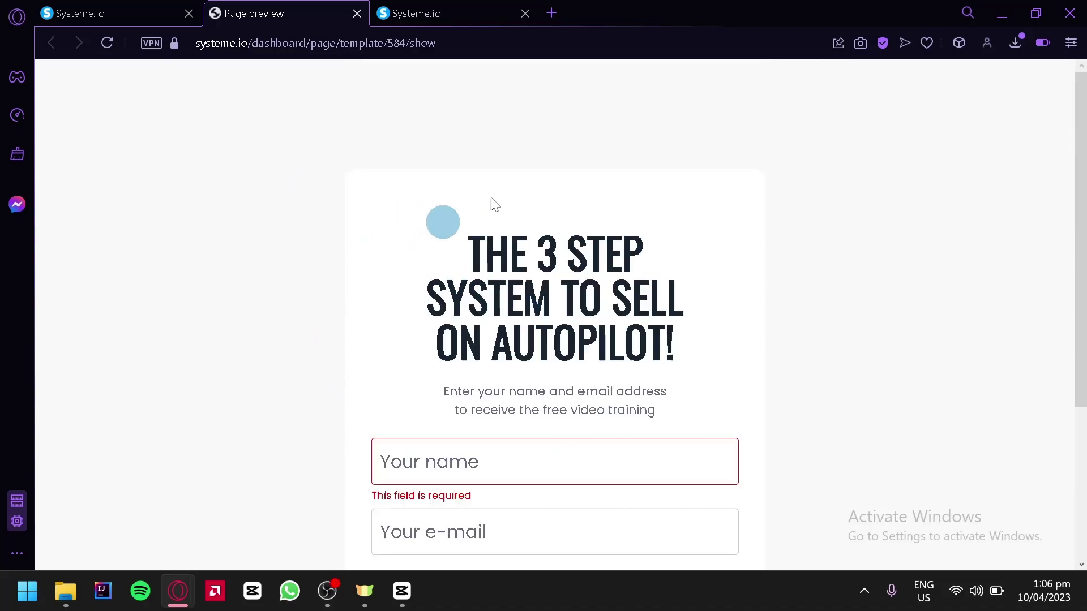
pyautogui.scroll(-2, 487, 195)
pyautogui.click(141, 9)
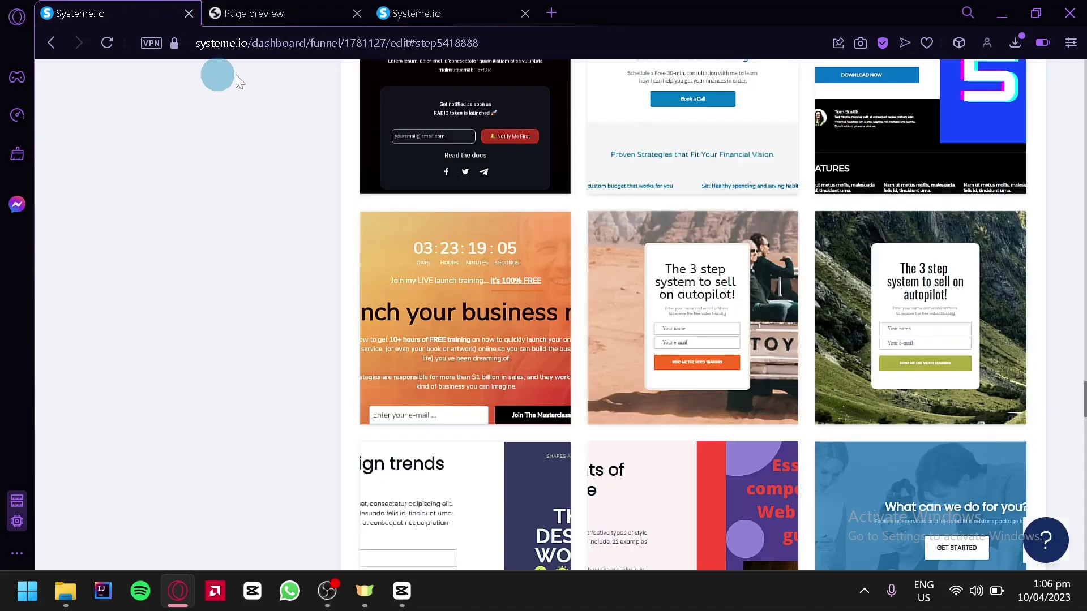
# - Choose the green template, rename the step to Test Funnel, and open it in the page editor
pyautogui.click(864, 331)
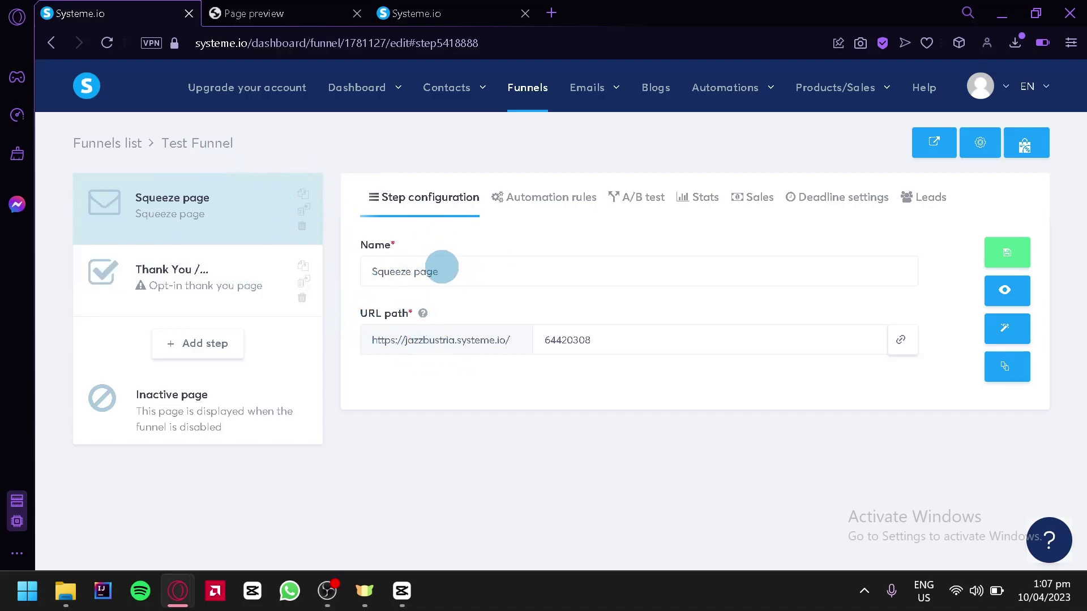
pyautogui.moveTo(441, 270); pyautogui.dragTo(376, 272)
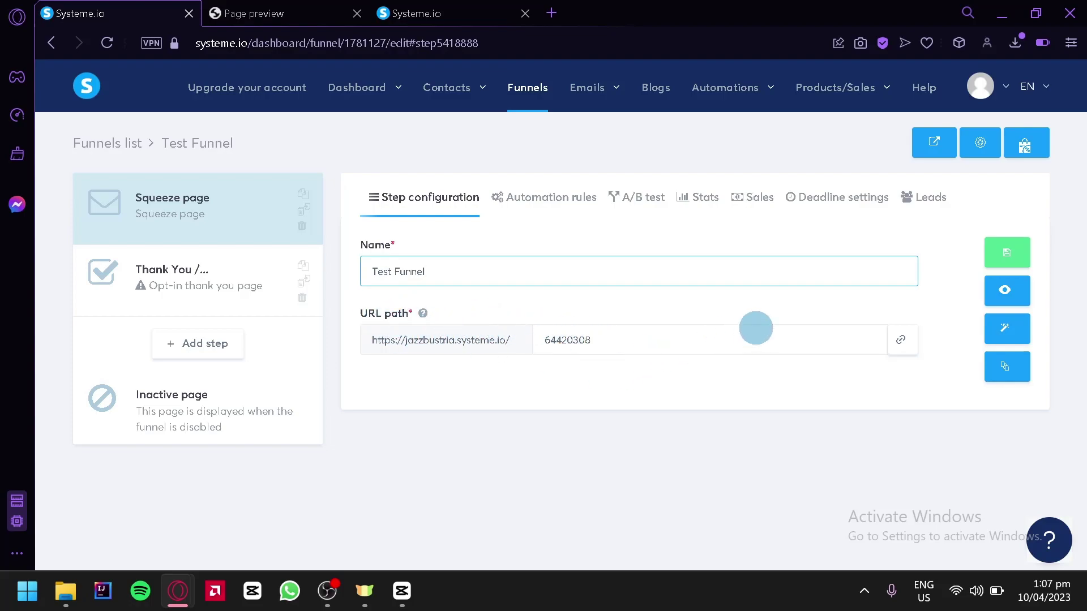
pyautogui.click(1017, 329)
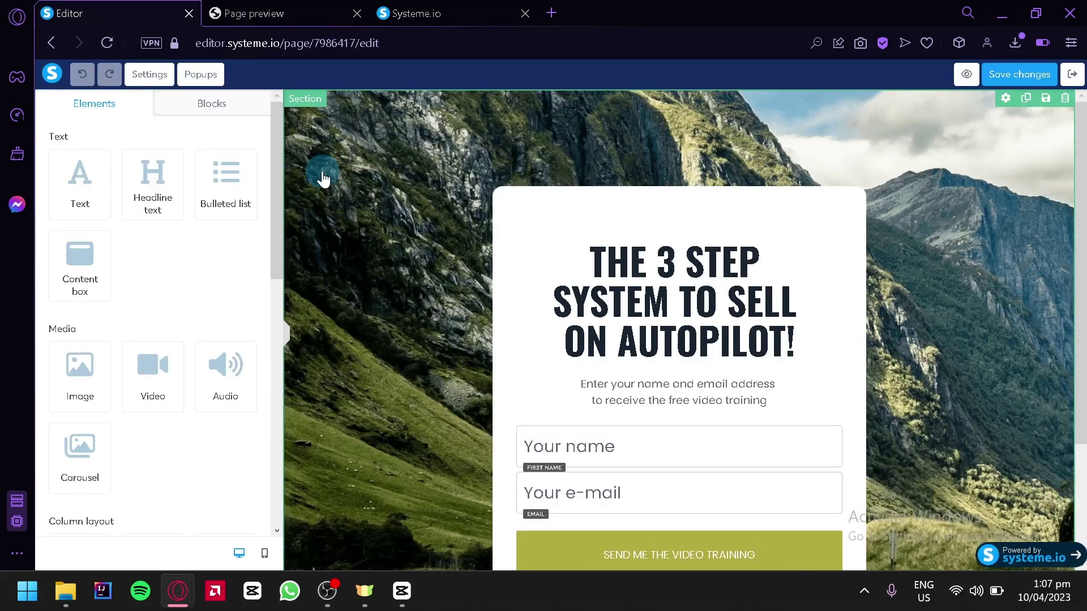
# - Give the headline font size 54 and line height 57
pyautogui.scroll(-3, 319, 176)
pyautogui.scroll(2, 301, 170)
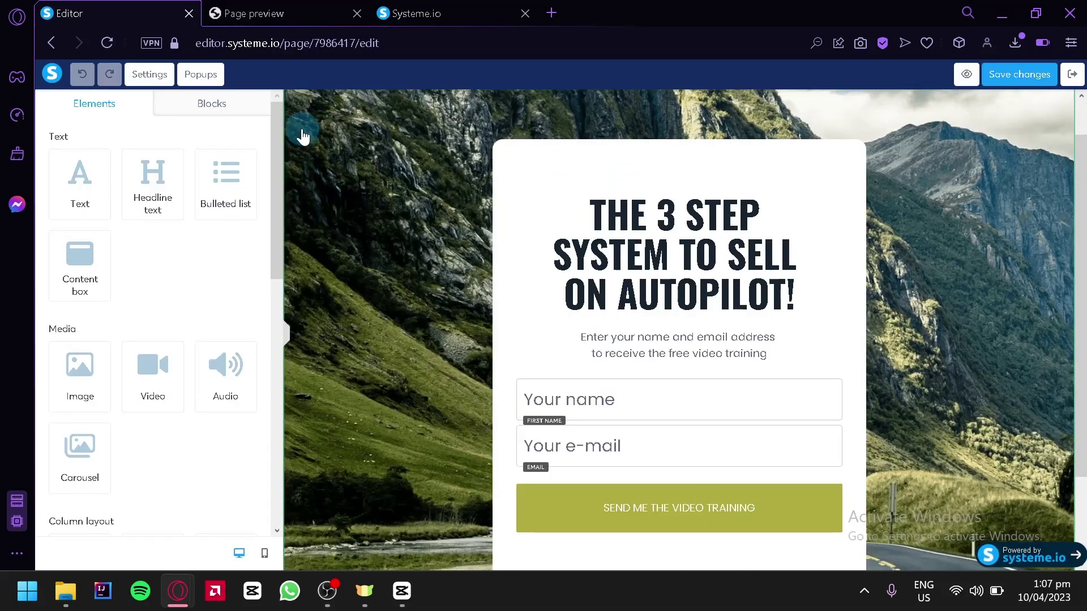
pyautogui.click(724, 277)
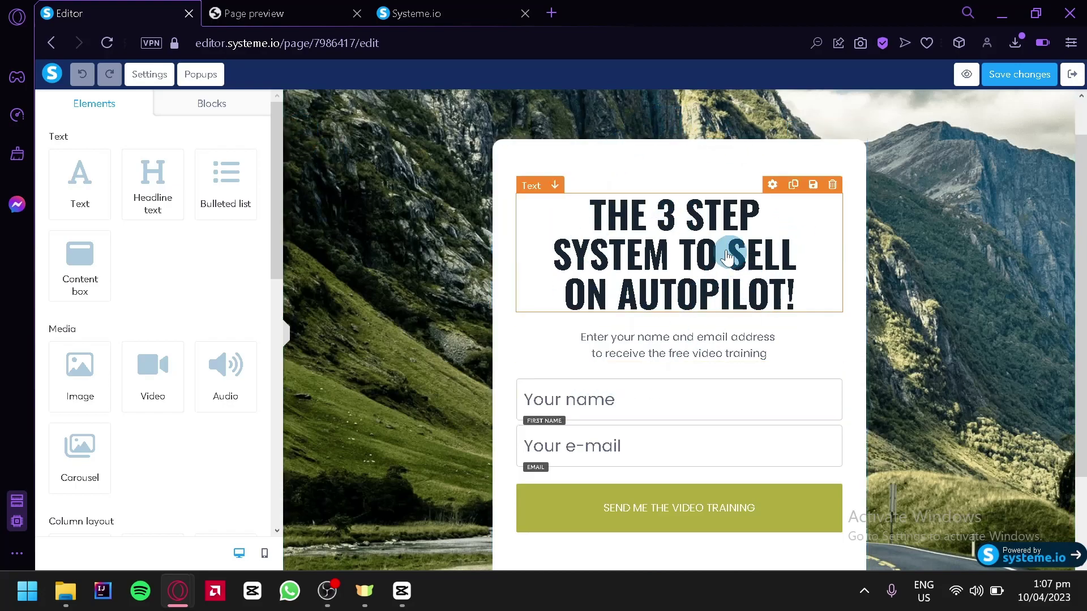
pyautogui.scroll(-2, 511, 294)
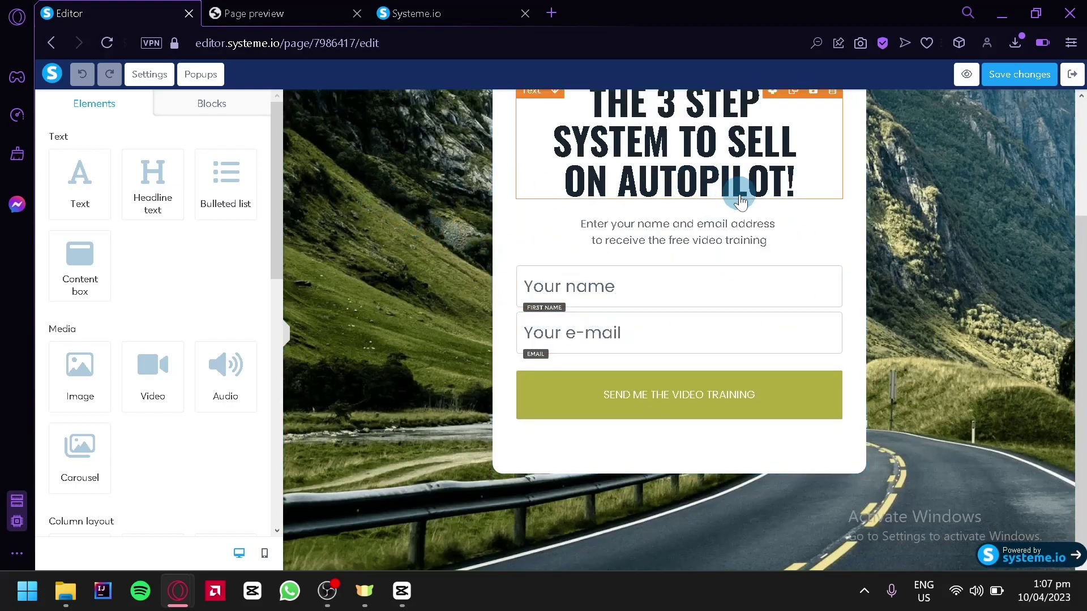
pyautogui.scroll(2, 735, 204)
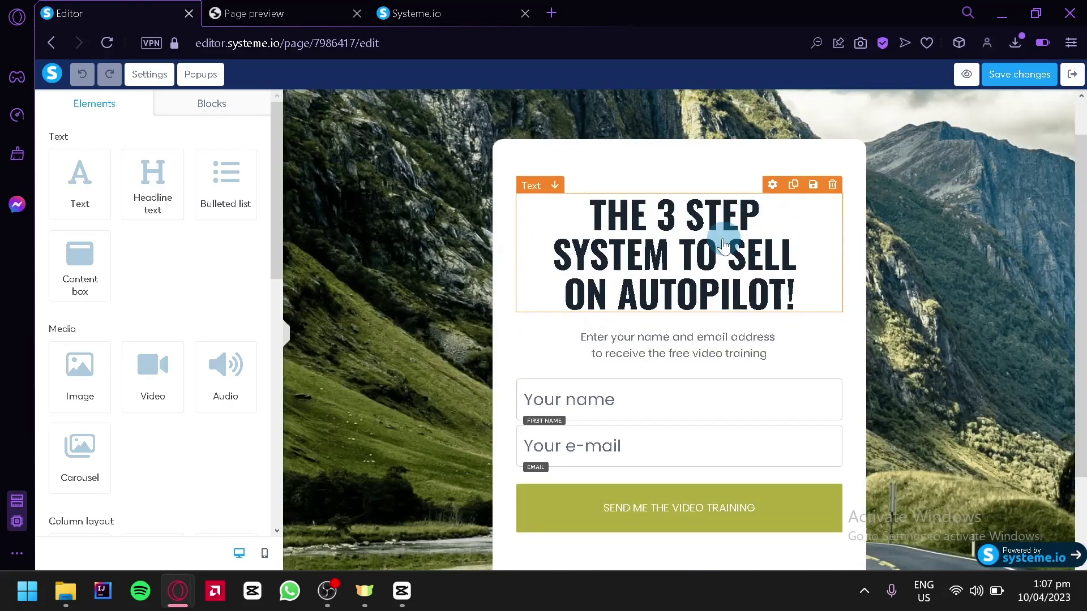
pyautogui.click(657, 261)
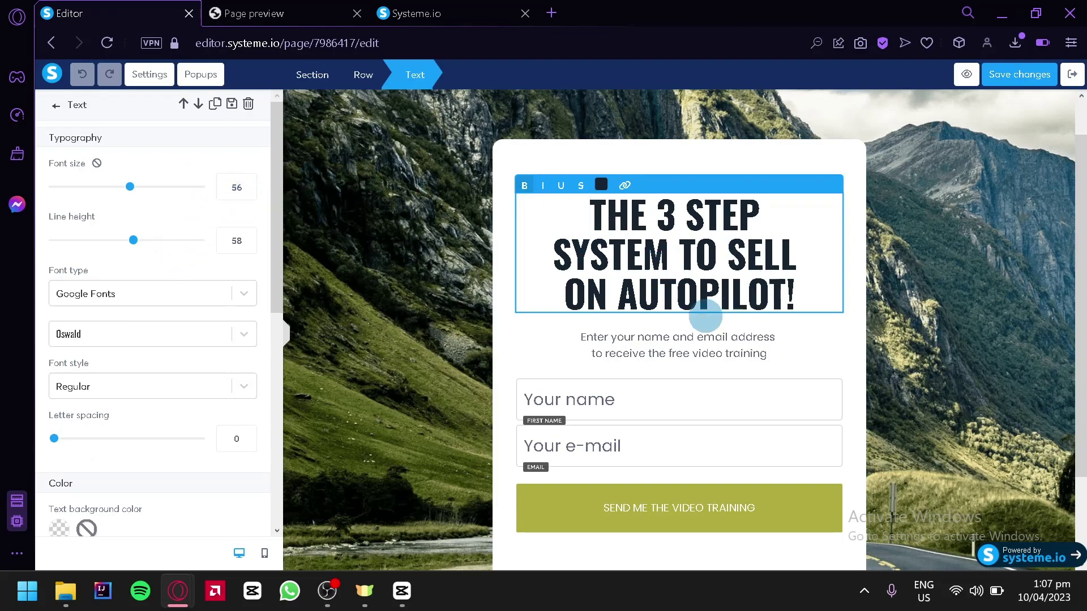
pyautogui.scroll(-2, 196, 218)
pyautogui.scroll(2, 196, 218)
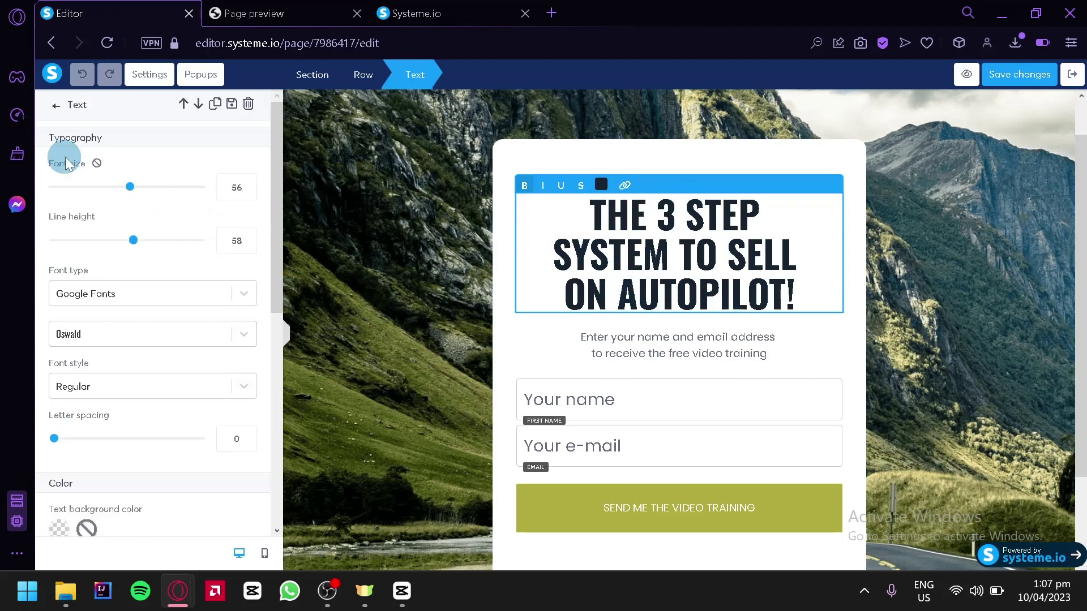
pyautogui.moveTo(129, 191)
pyautogui.mouseDown()
pyautogui.moveTo(161, 188)
pyautogui.moveTo(108, 194)
pyautogui.moveTo(127, 194)
pyautogui.mouseUp()
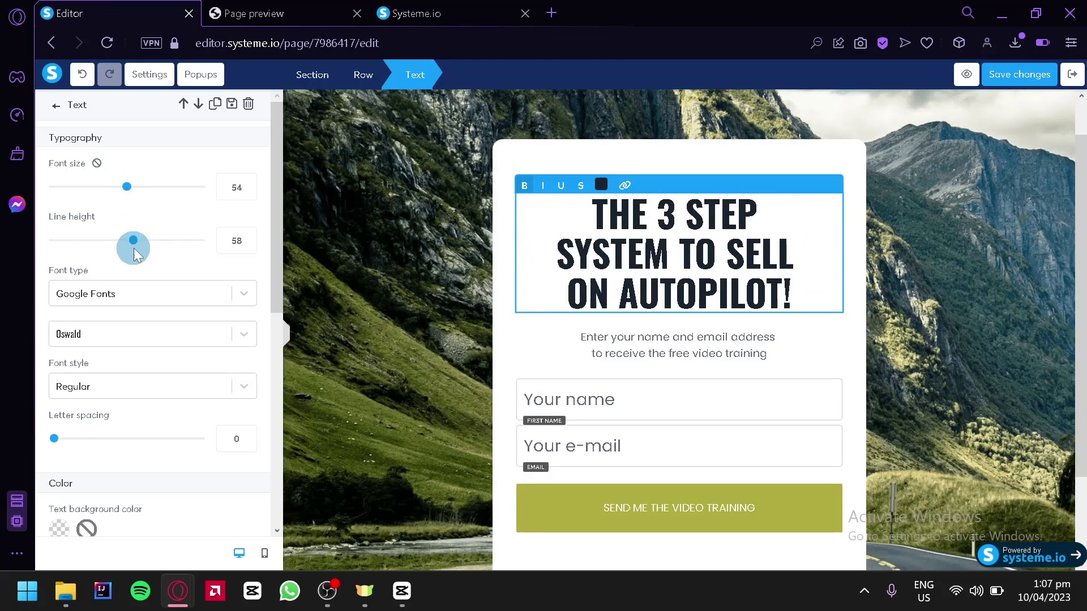
pyautogui.moveTo(133, 248)
pyautogui.mouseDown()
pyautogui.moveTo(165, 241)
pyautogui.moveTo(66, 240)
pyautogui.moveTo(128, 253)
pyautogui.moveTo(133, 240)
pyautogui.mouseUp()
pyautogui.click(147, 290)
# - Keep the headline's font as Google Fonts Oswald
pyautogui.click(150, 290)
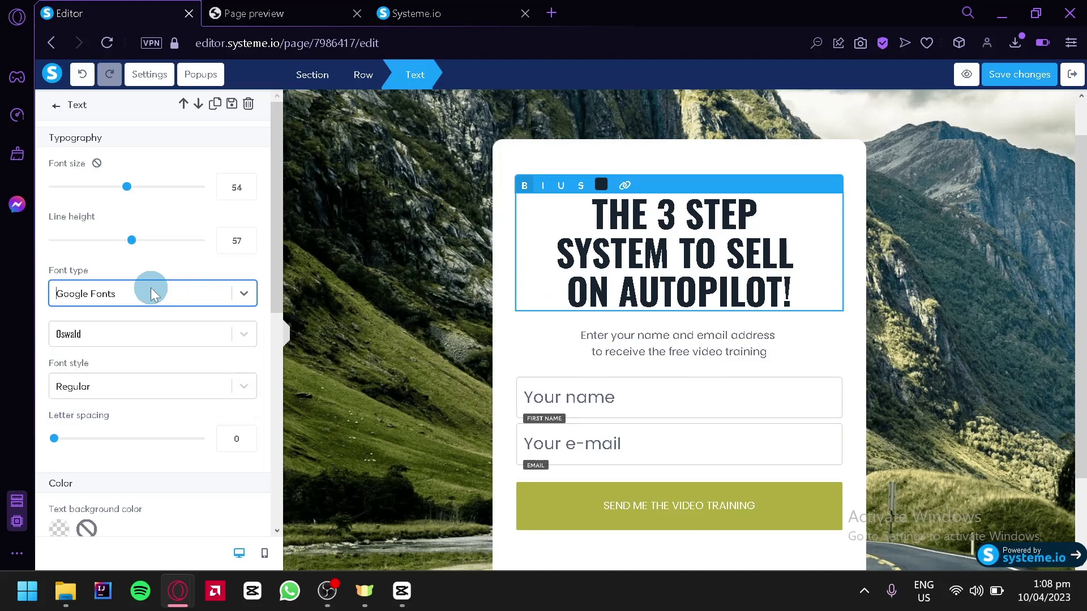
pyautogui.click(153, 292)
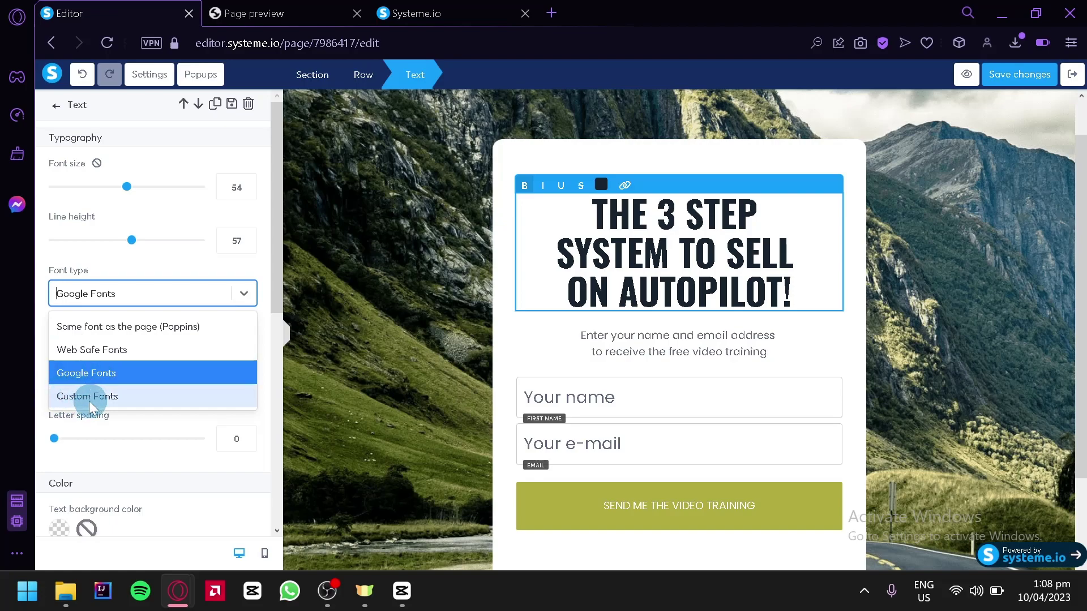
pyautogui.click(205, 294)
pyautogui.click(190, 342)
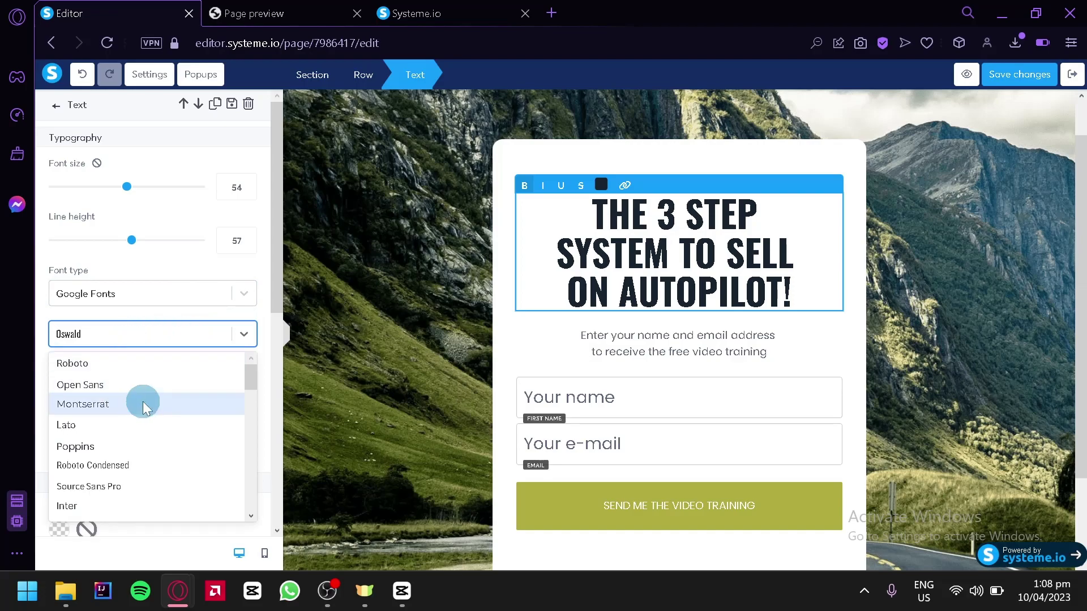
pyautogui.scroll(-5, 142, 402)
pyautogui.scroll(5, 142, 408)
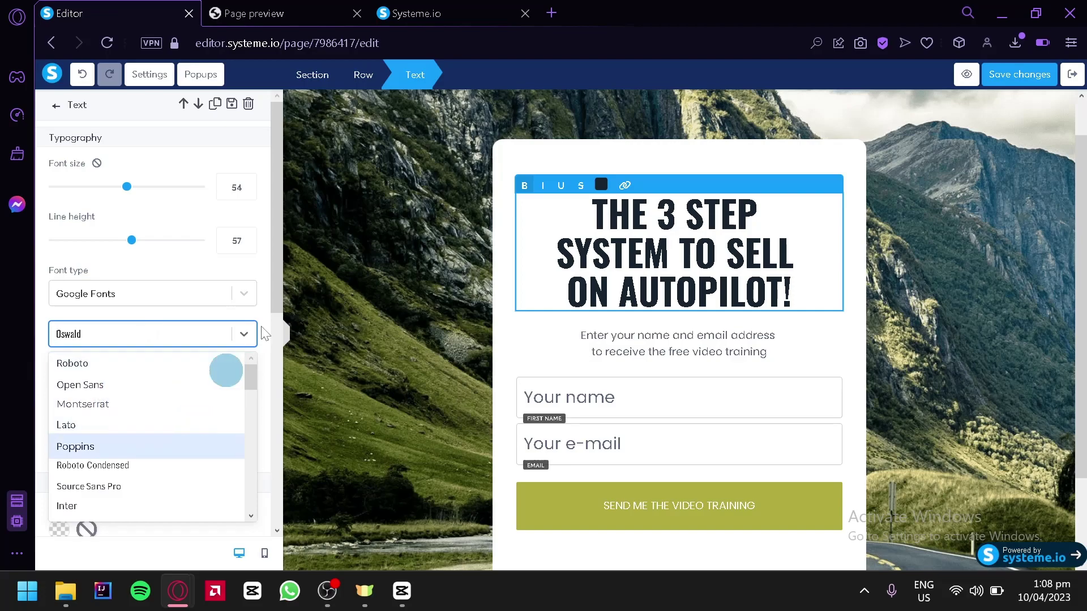
pyautogui.click(244, 337)
pyautogui.scroll(-2, 51, 328)
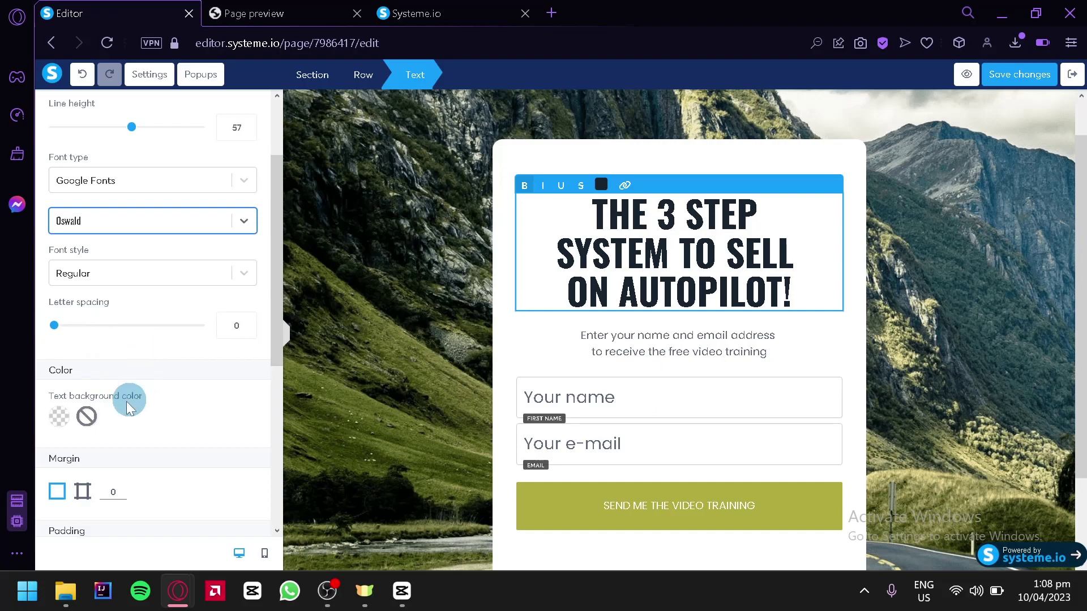
pyautogui.scroll(-6, 107, 432)
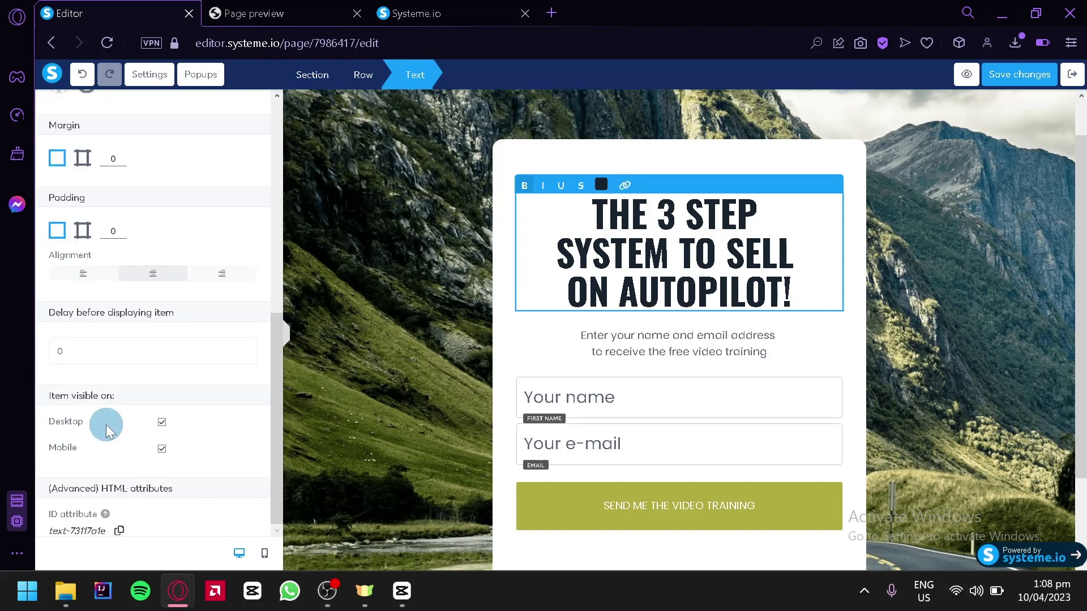
pyautogui.scroll(8, 121, 325)
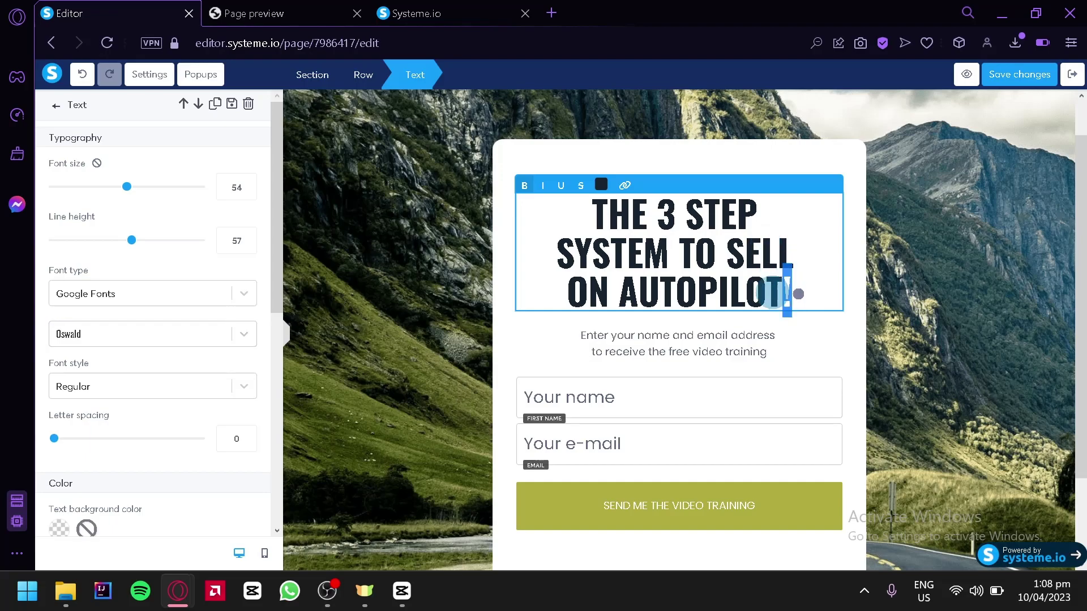
# - Replace the headline wording with 'DIGITAL ART FOR FREE'
pyautogui.moveTo(796, 294); pyautogui.dragTo(583, 213)
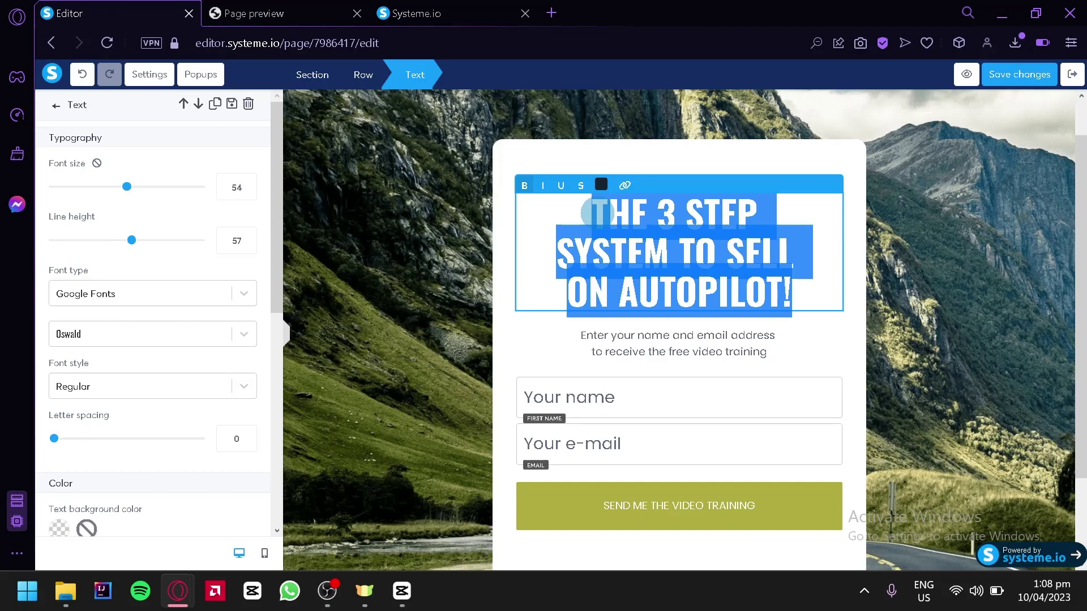
pyautogui.write('DIGITAL ART FO')
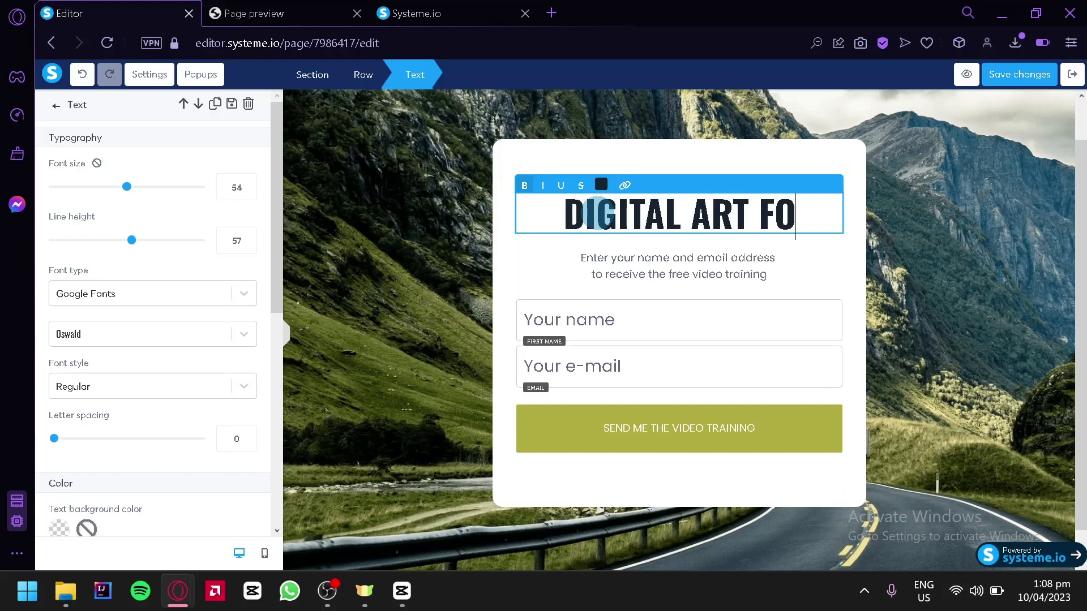
pyautogui.write('R FREE')
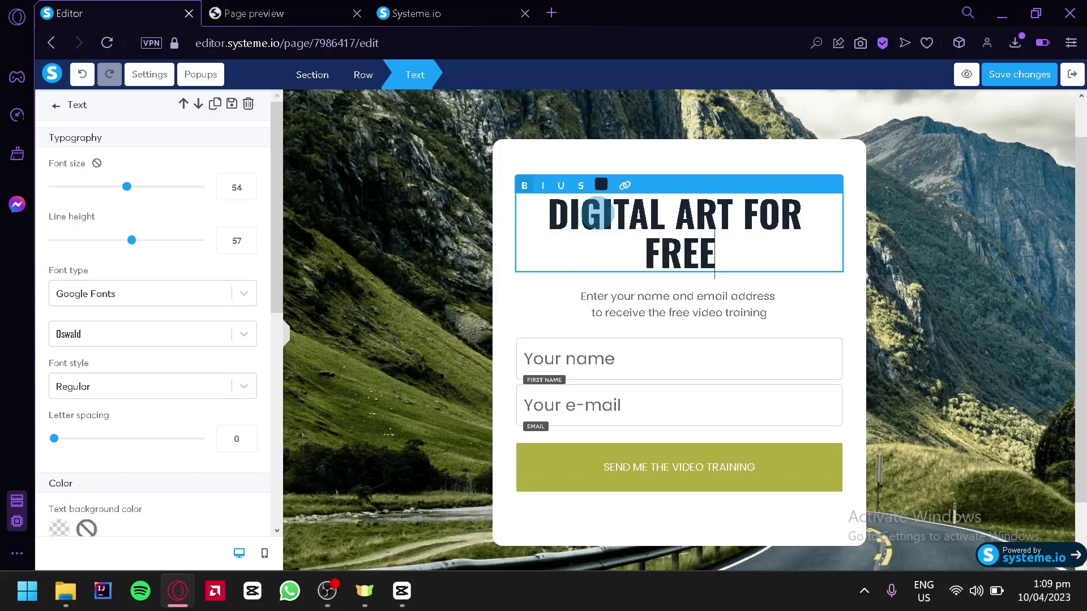
pyautogui.click(728, 466)
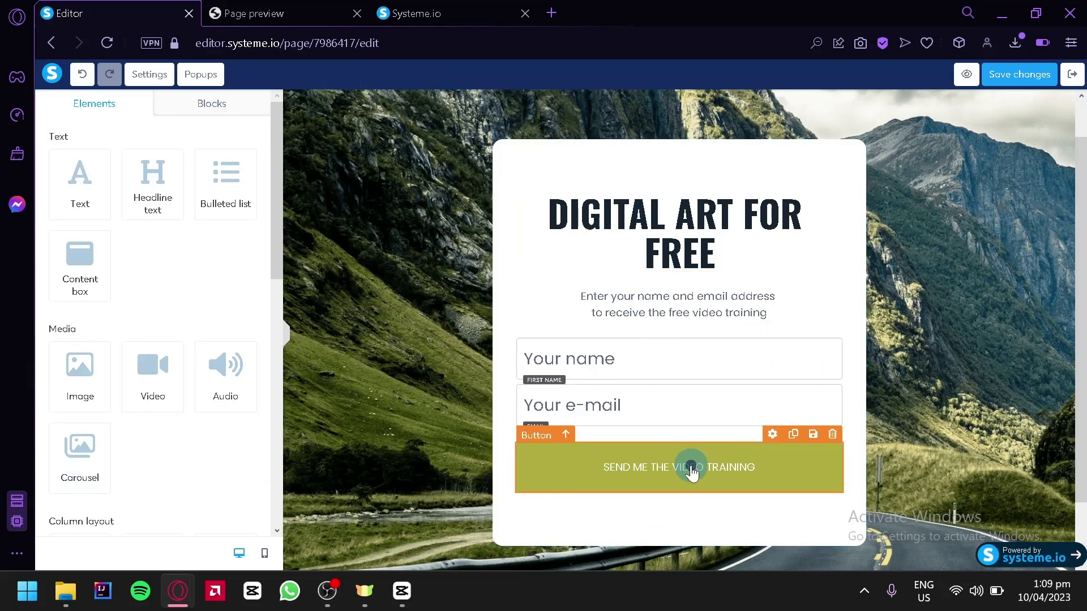
# - Set the form button's click action to Next step URL
pyautogui.click(641, 478)
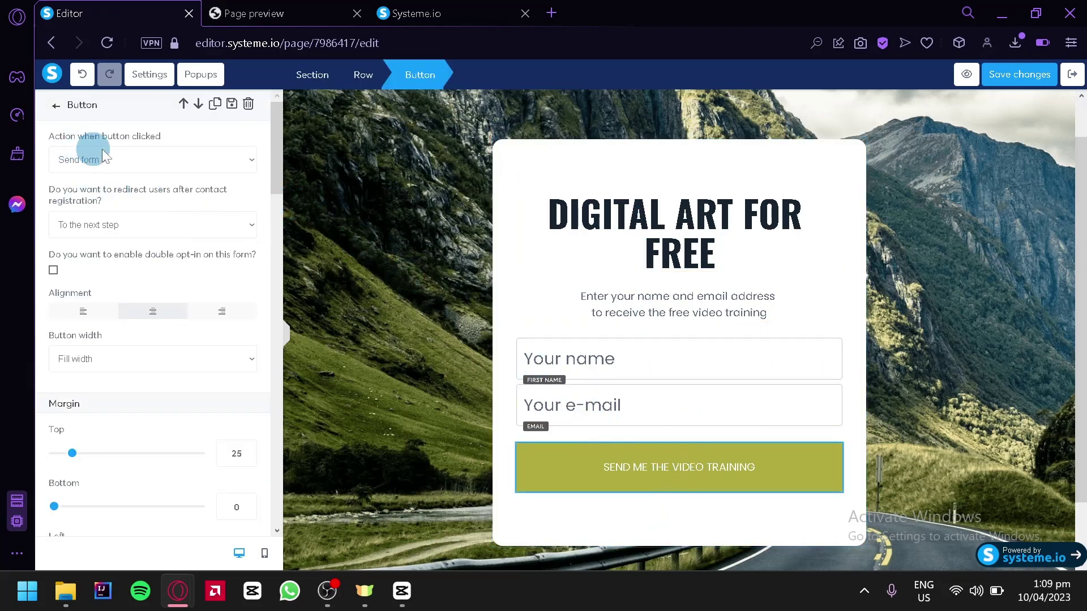
pyautogui.moveTo(273, 163)
pyautogui.mouseDown()
pyautogui.moveTo(310, 284)
pyautogui.moveTo(307, 359)
pyautogui.moveTo(275, 210)
pyautogui.moveTo(277, 146)
pyautogui.mouseUp()
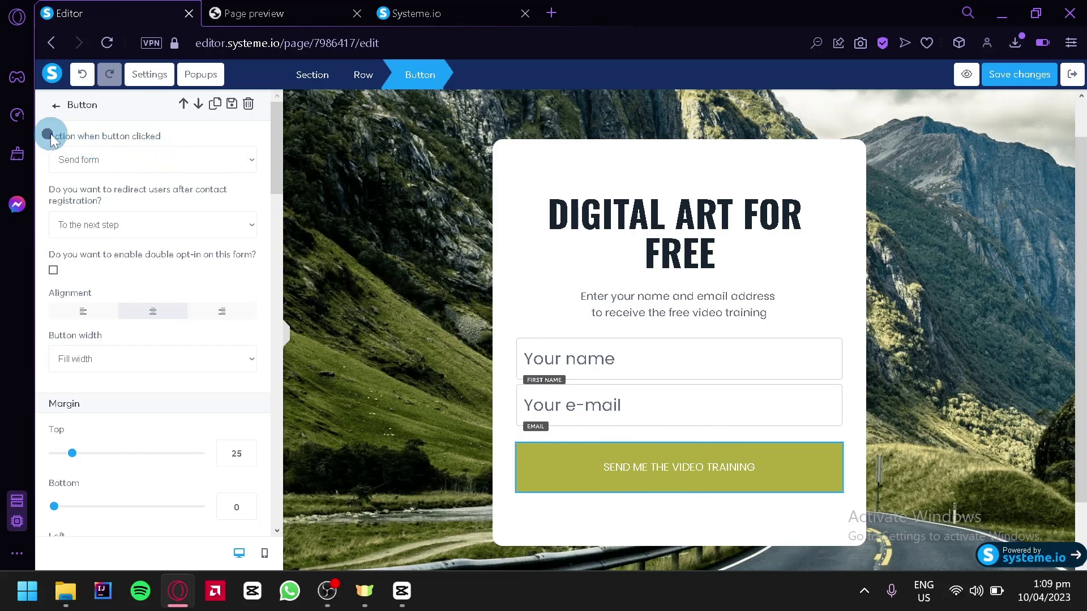
pyautogui.moveTo(48, 138); pyautogui.dragTo(170, 139)
pyautogui.click(169, 139)
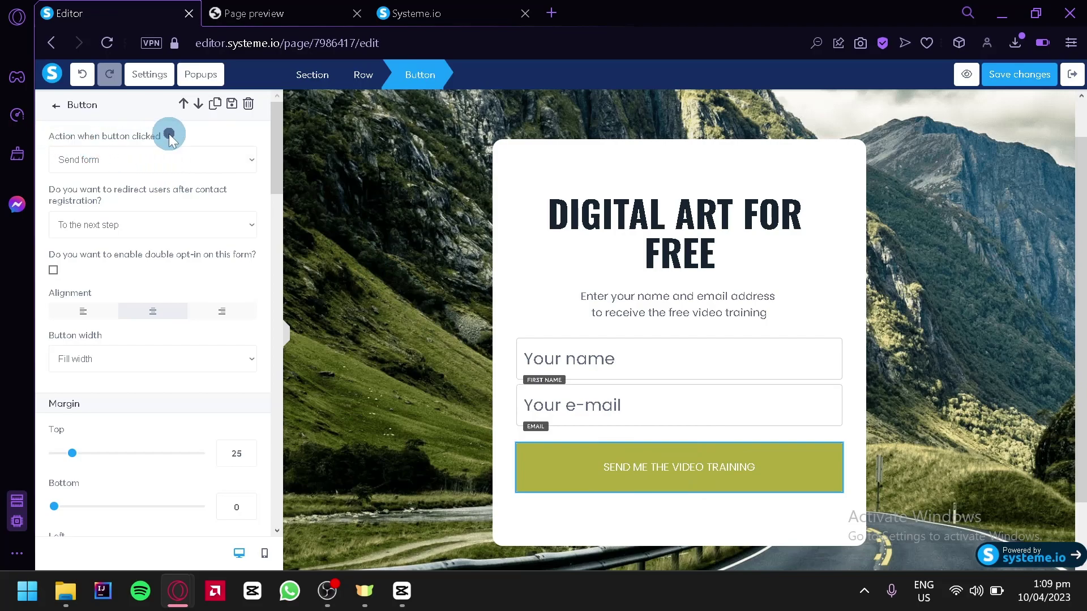
pyautogui.click(184, 161)
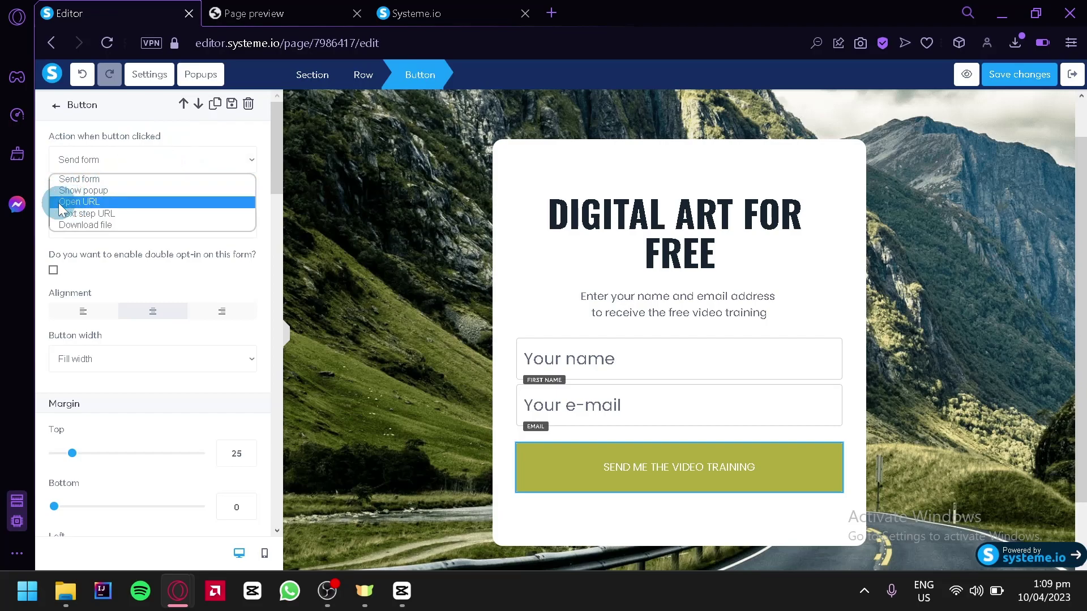
pyautogui.click(78, 226)
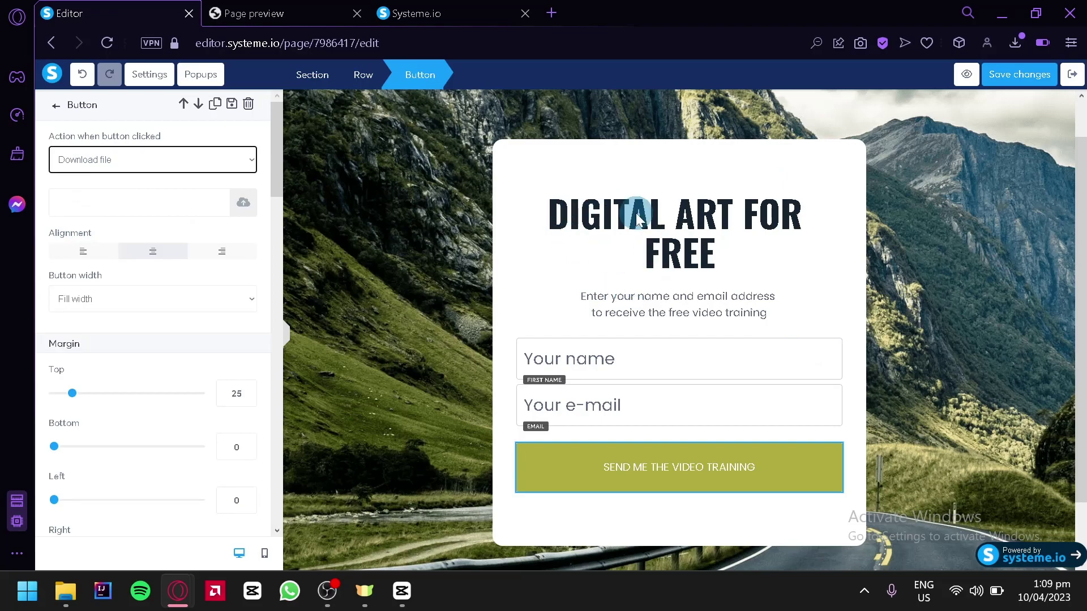
pyautogui.click(242, 165)
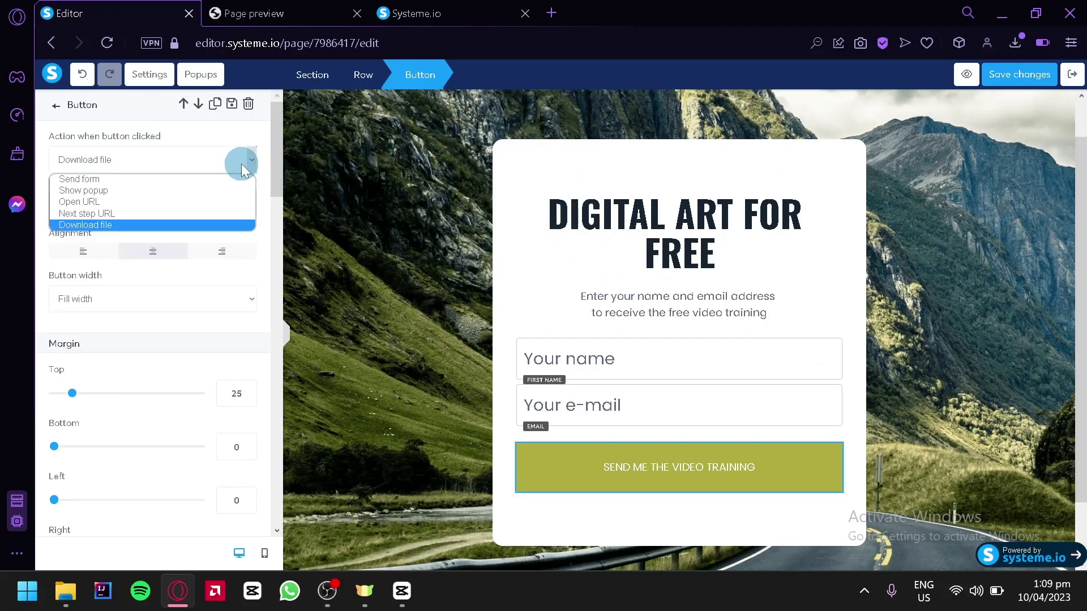
pyautogui.click(168, 214)
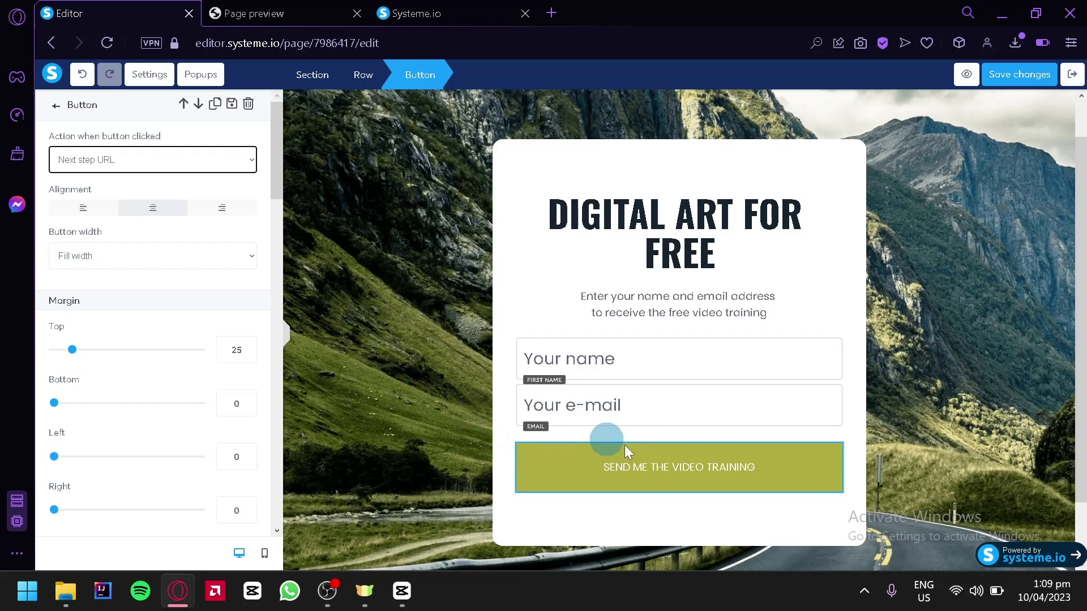
# - Replace the button label 'SEND ME THE VIDEO TRAINING' with 'DOWNLOAD DIGITAL ART'
pyautogui.scroll(-6, 203, 243)
pyautogui.scroll(4, 227, 255)
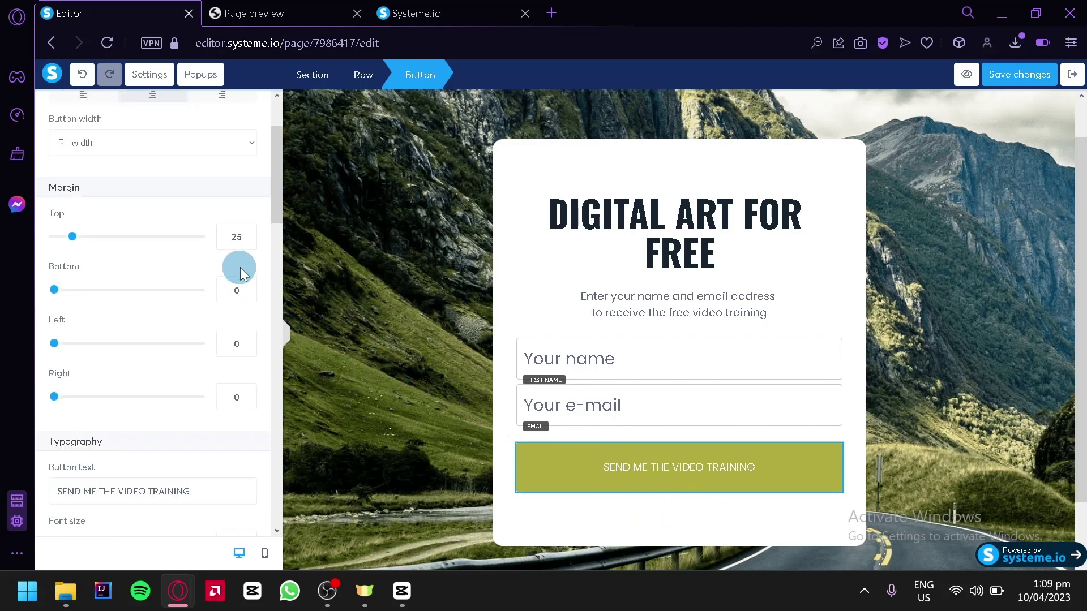
pyautogui.scroll(-2, 245, 272)
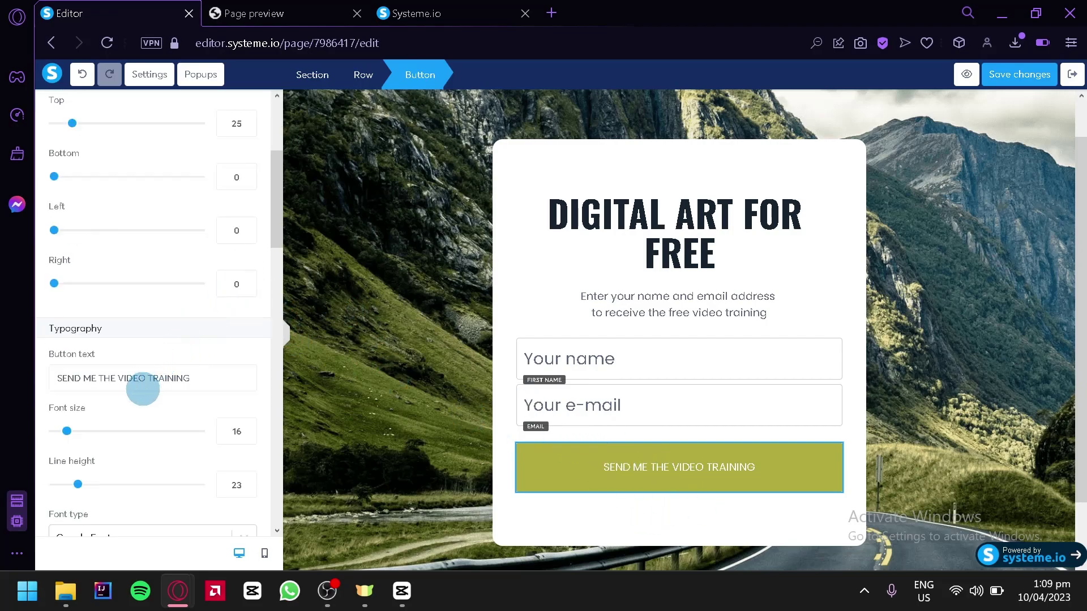
pyautogui.click(174, 378)
pyautogui.moveTo(201, 380); pyautogui.dragTo(63, 377)
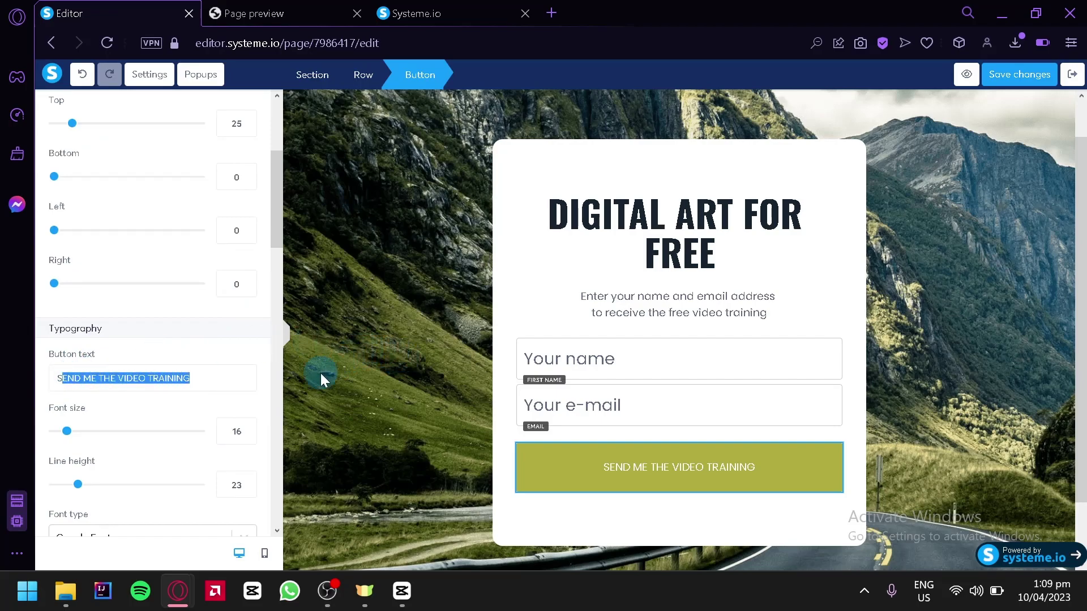
pyautogui.press('BackSpace')
pyautogui.press('BackSpace')
pyautogui.write('DOWNLO')
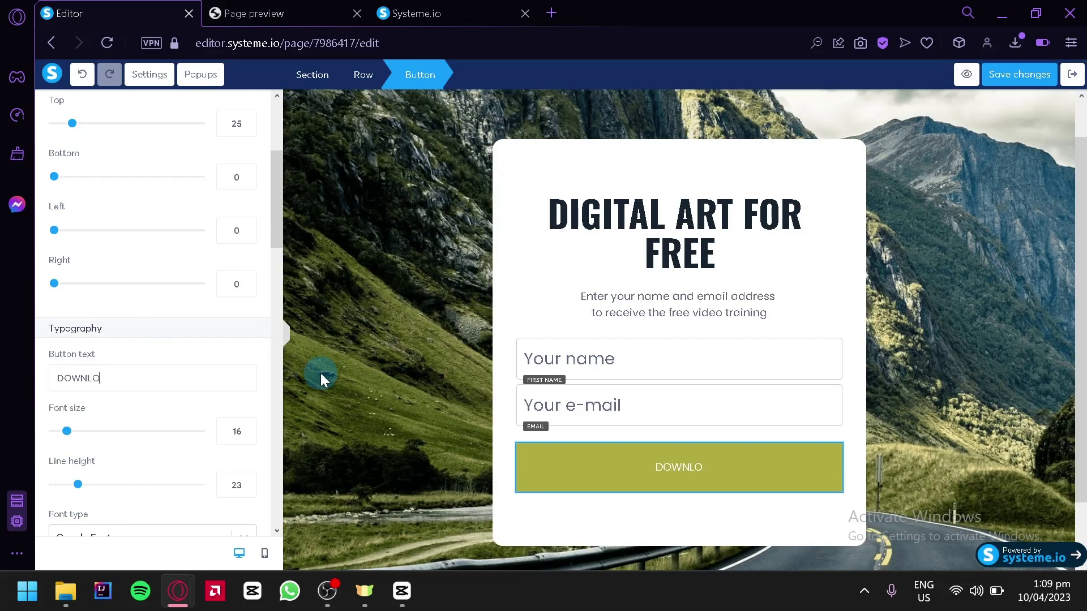
pyautogui.write('AD DIGITAL ART')
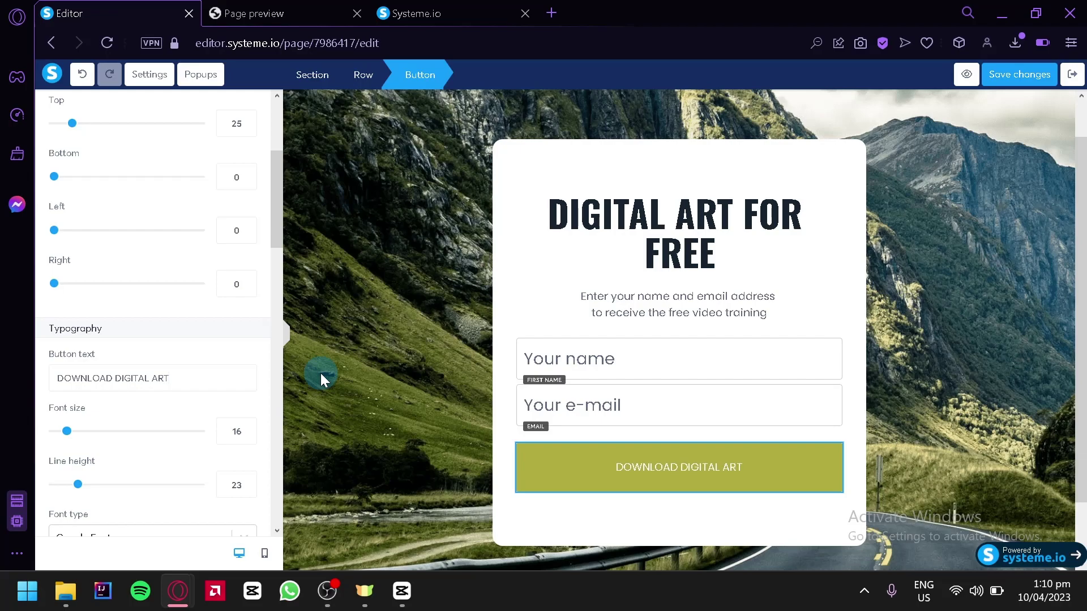
# - Scroll the Button settings down to the Color section once the label reads 'DOWNLOAD DIGITAL ART'
pyautogui.scroll(-8, 236, 392)
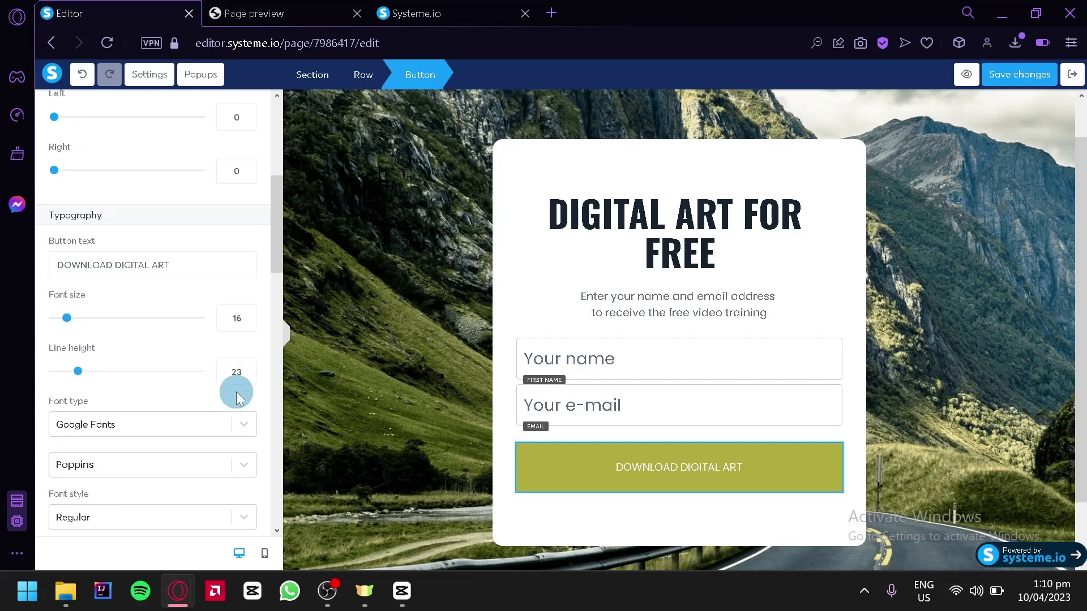
pyautogui.scroll(4, 98, 317)
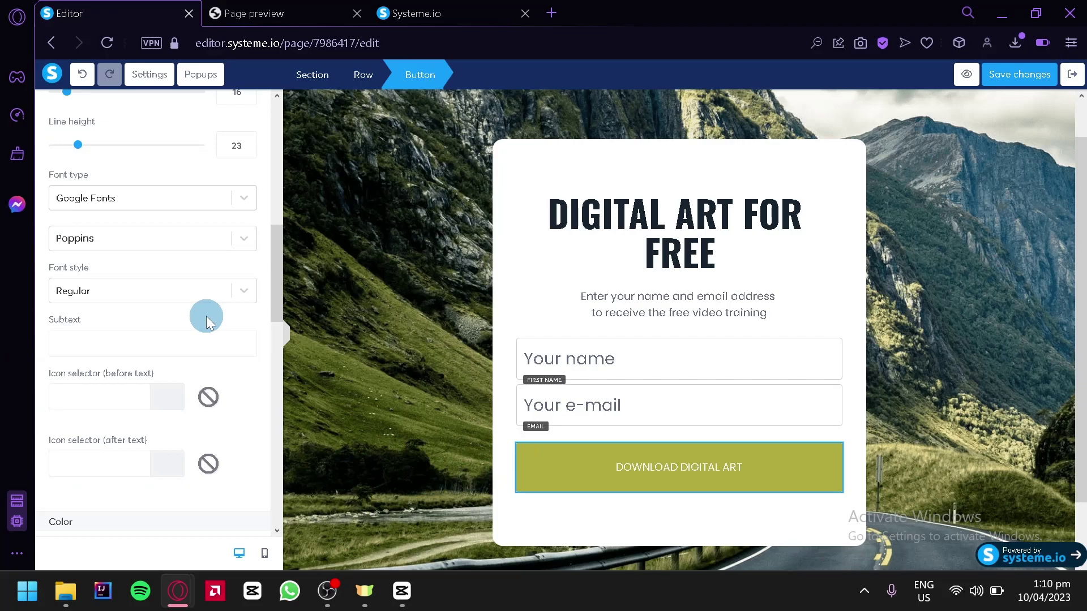
pyautogui.scroll(-4, 277, 281)
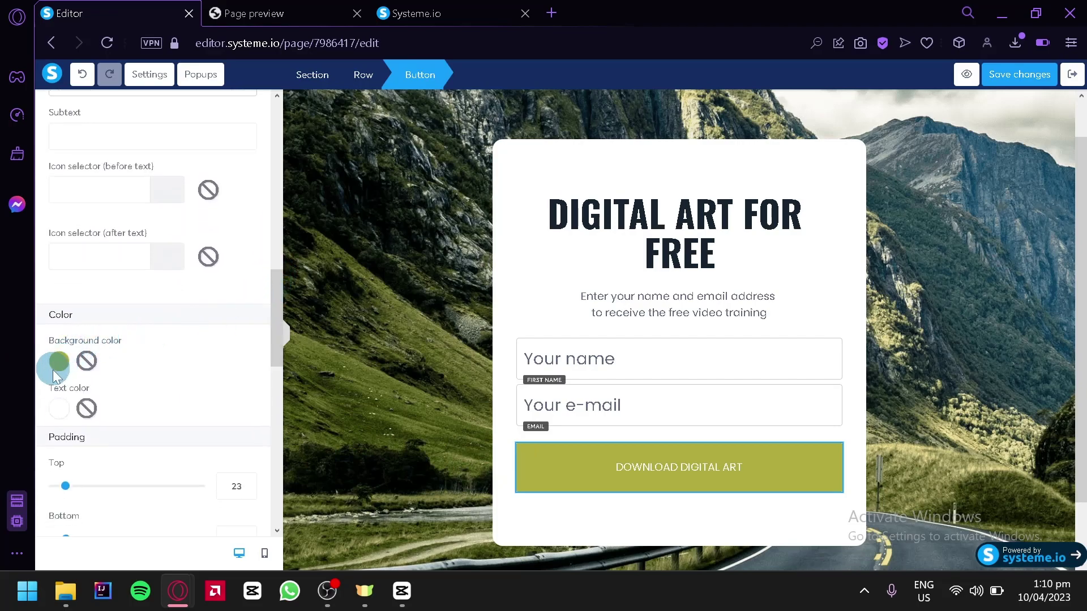
# - Give the DOWNLOAD DIGITAL ART button a deep blue background colour
pyautogui.click(60, 362)
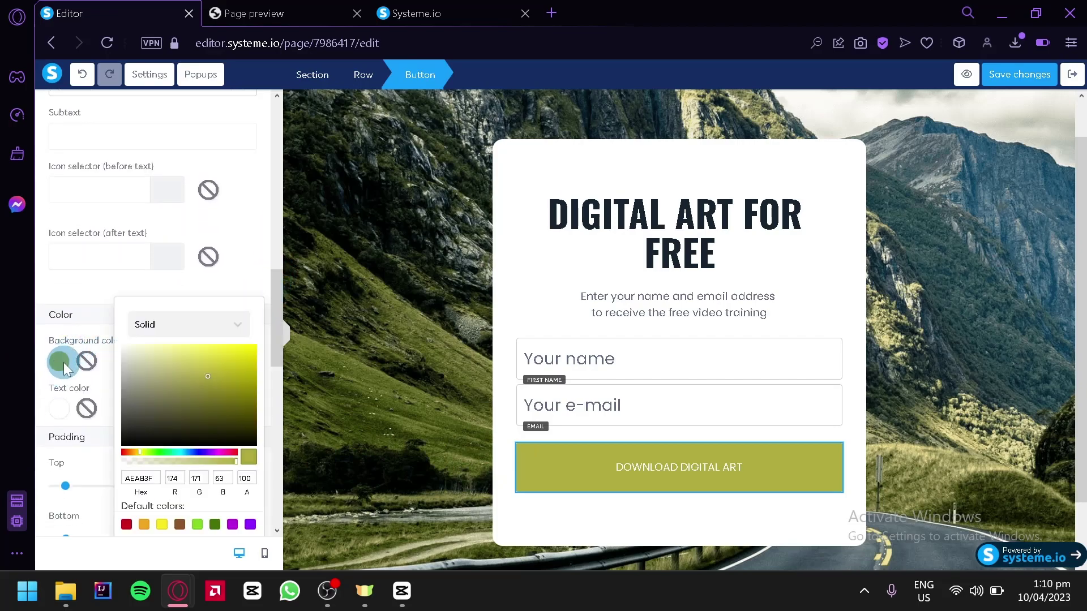
pyautogui.click(195, 452)
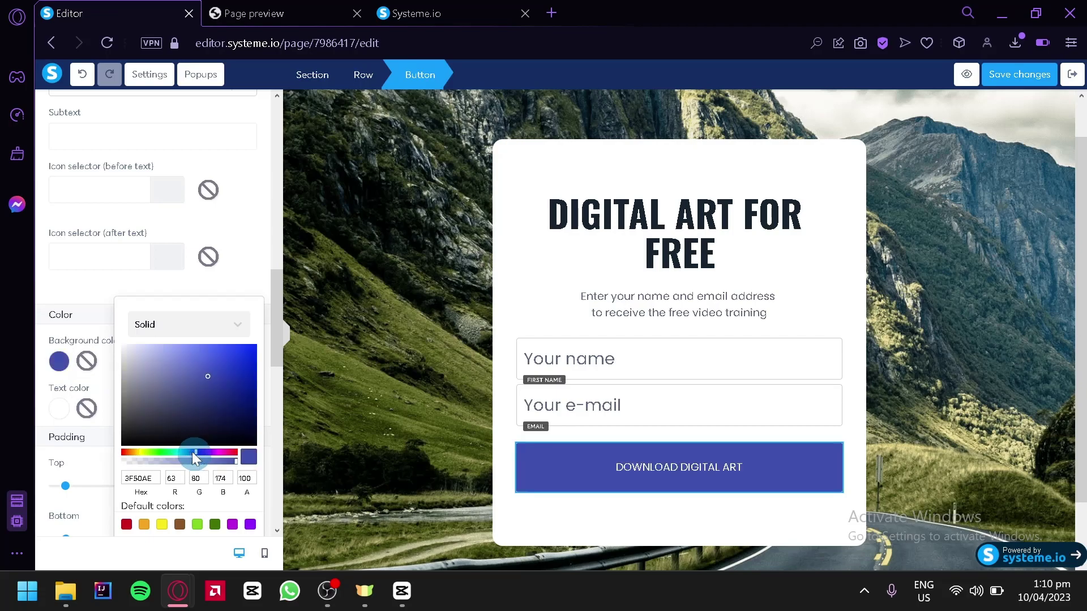
pyautogui.moveTo(161, 366); pyautogui.dragTo(242, 371)
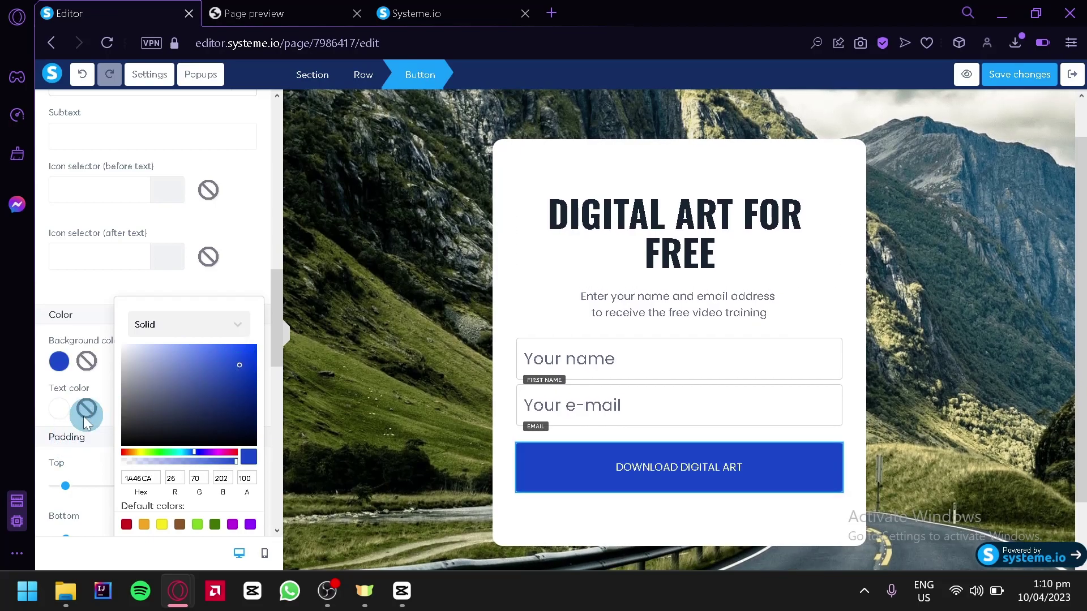
# - Set the button's text colour to black 000000 and close the colour picker
pyautogui.click(60, 409)
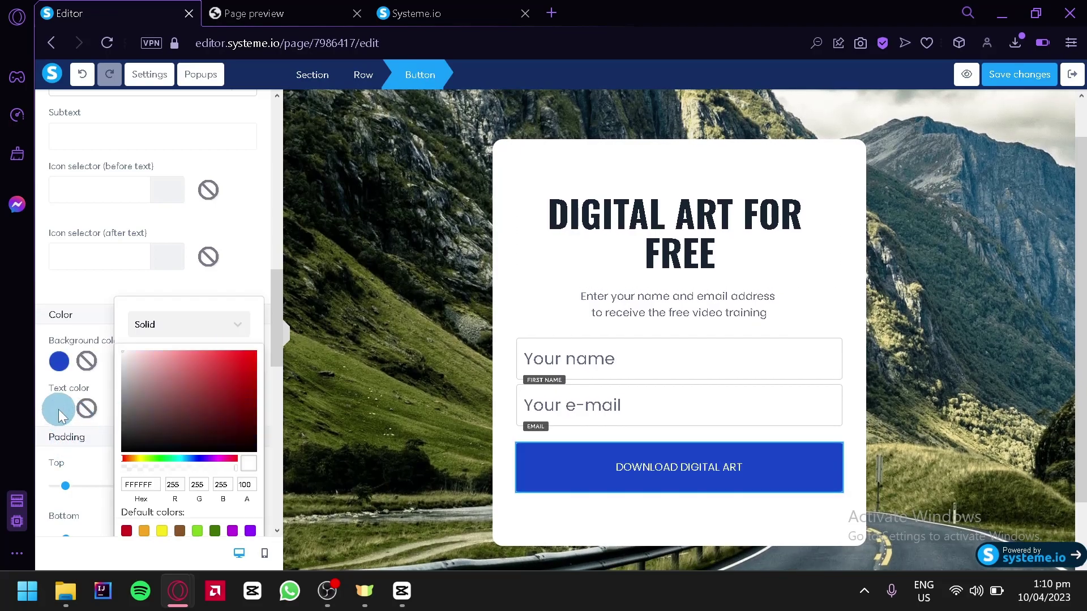
pyautogui.click(226, 371)
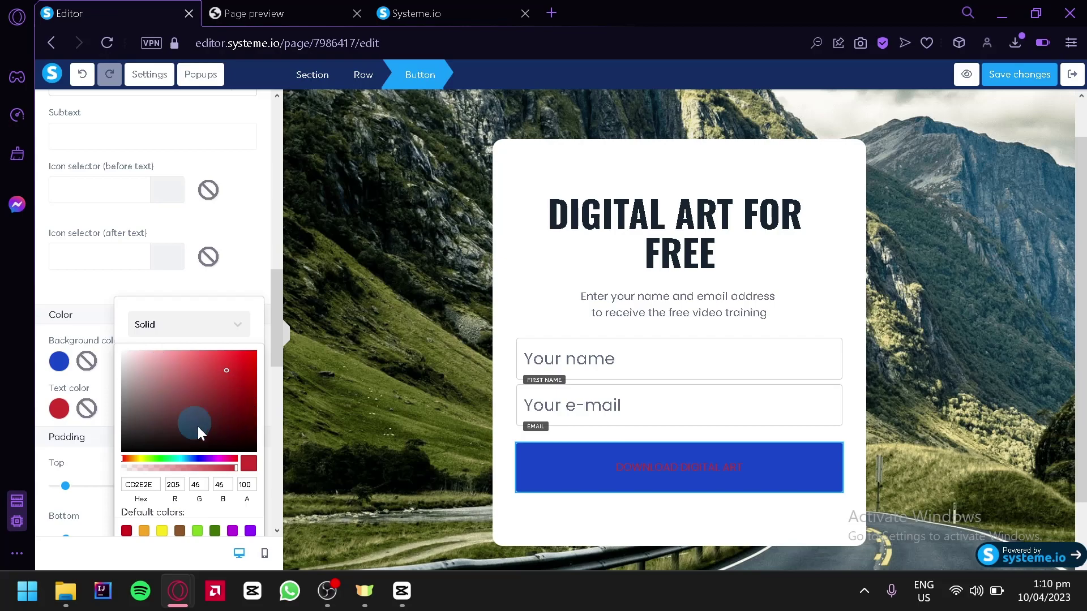
pyautogui.click(198, 450)
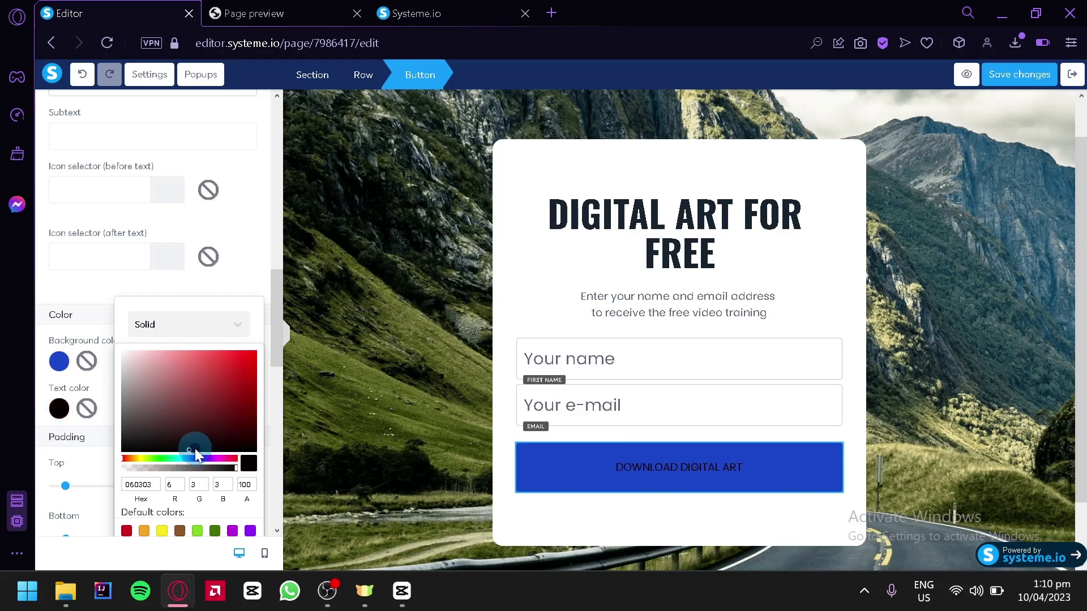
pyautogui.click(151, 453)
pyautogui.click(605, 312)
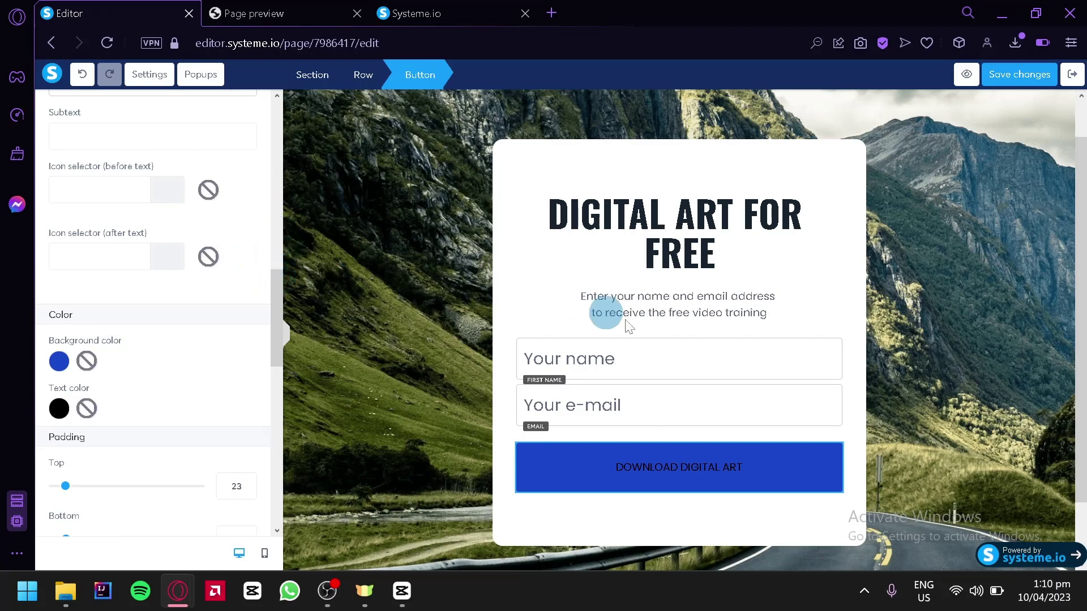
pyautogui.click(600, 362)
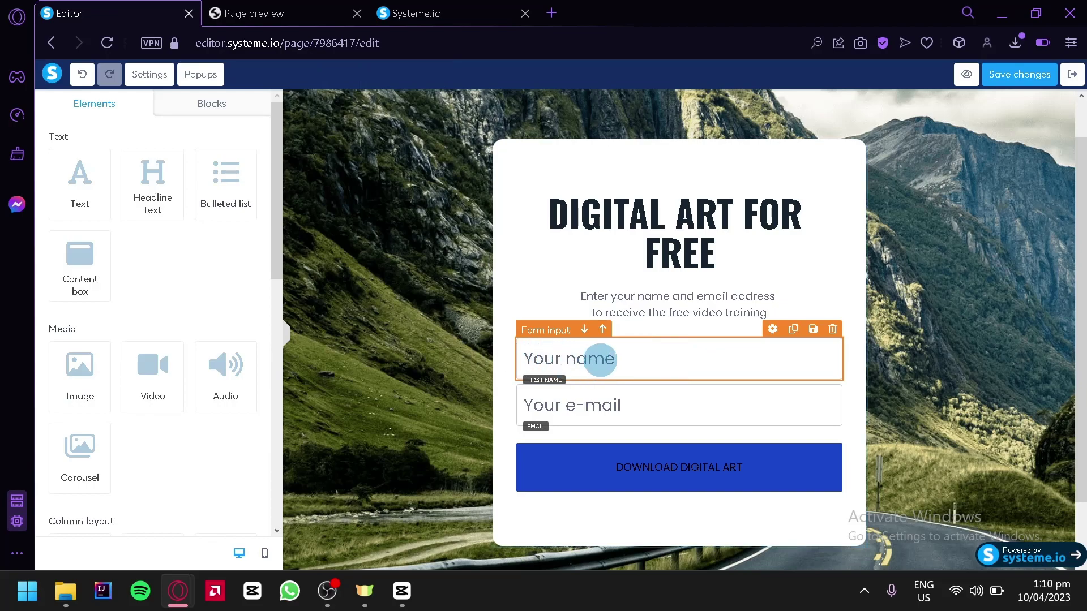
# - Open the Your name field's settings, keeping its input type as First name
pyautogui.click(767, 359)
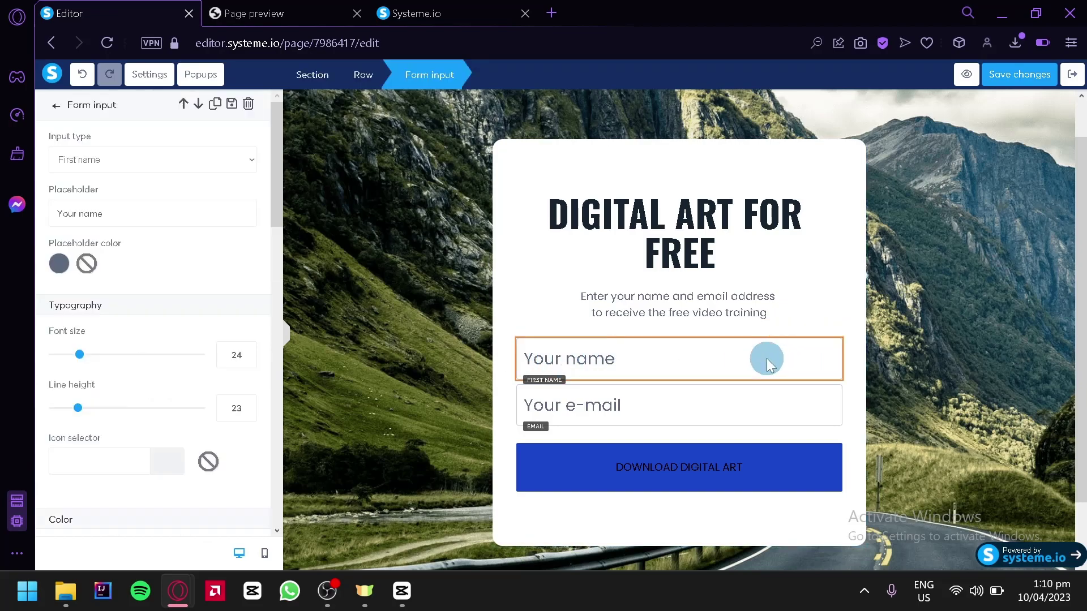
pyautogui.click(631, 363)
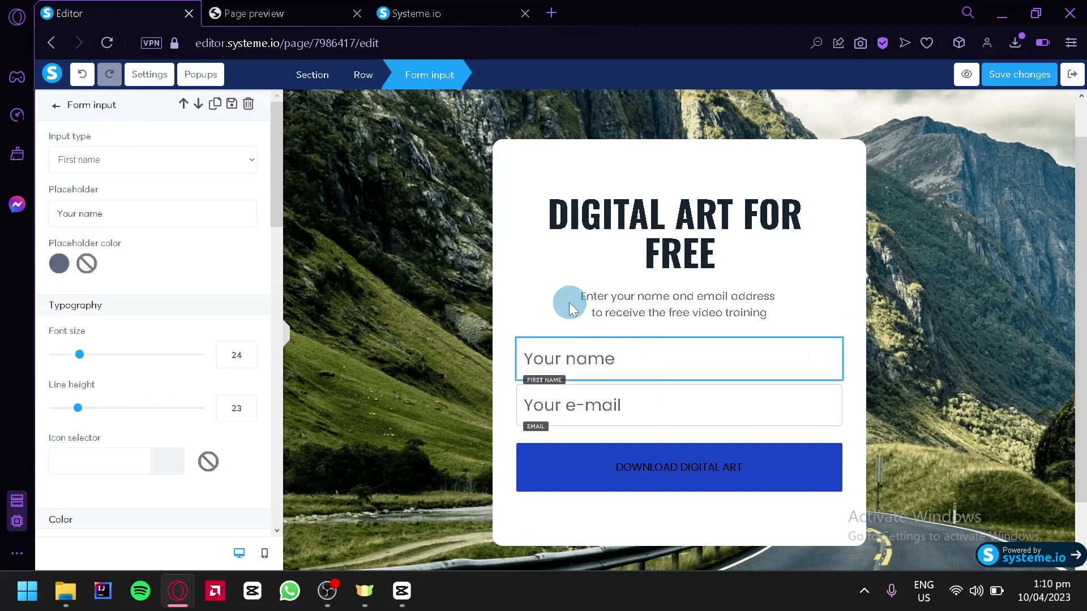
pyautogui.click(124, 159)
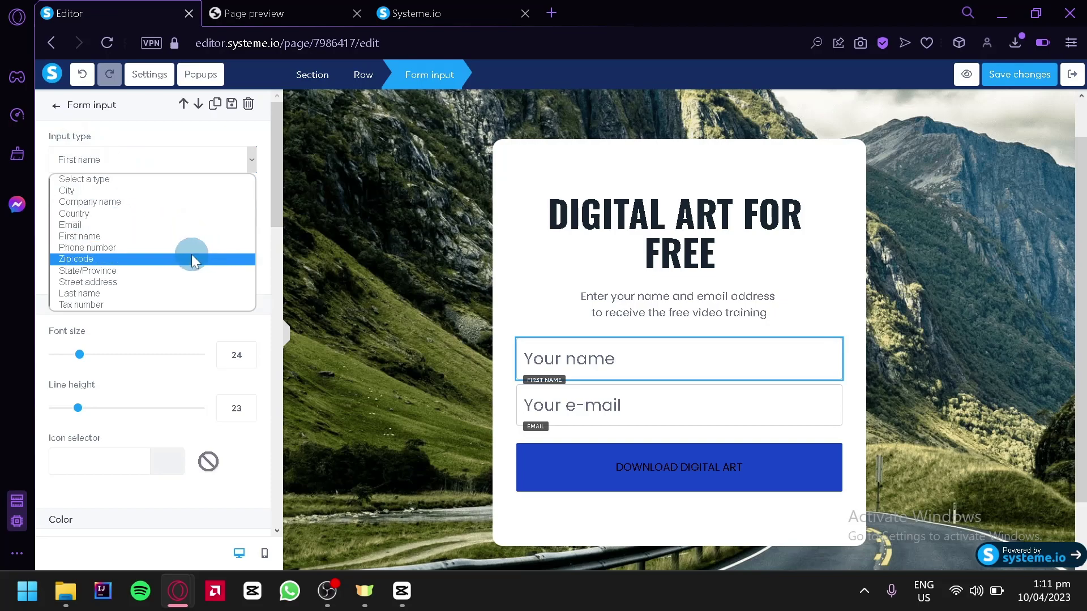
pyautogui.click(182, 149)
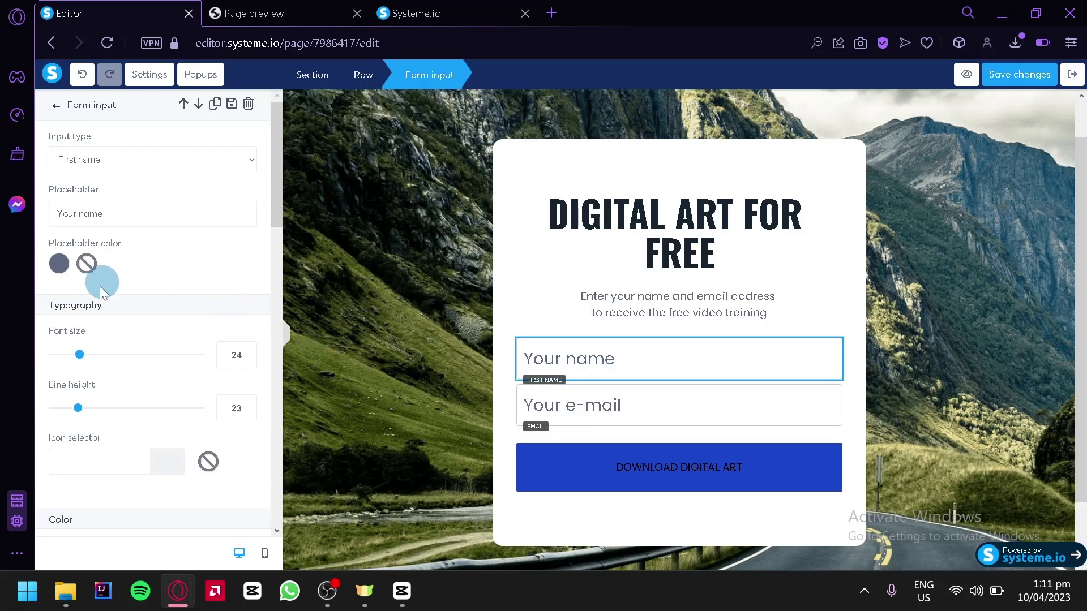
# - Make the name placeholder bright blue (0047DD) and reduce its font size from 24 to 22
pyautogui.click(60, 266)
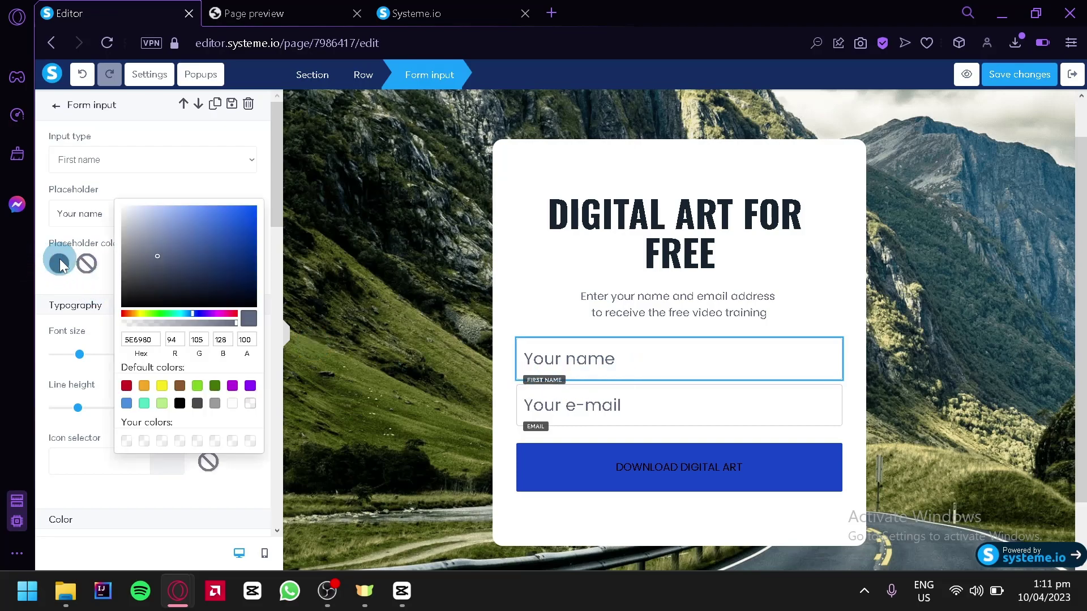
pyautogui.moveTo(193, 235); pyautogui.dragTo(289, 218)
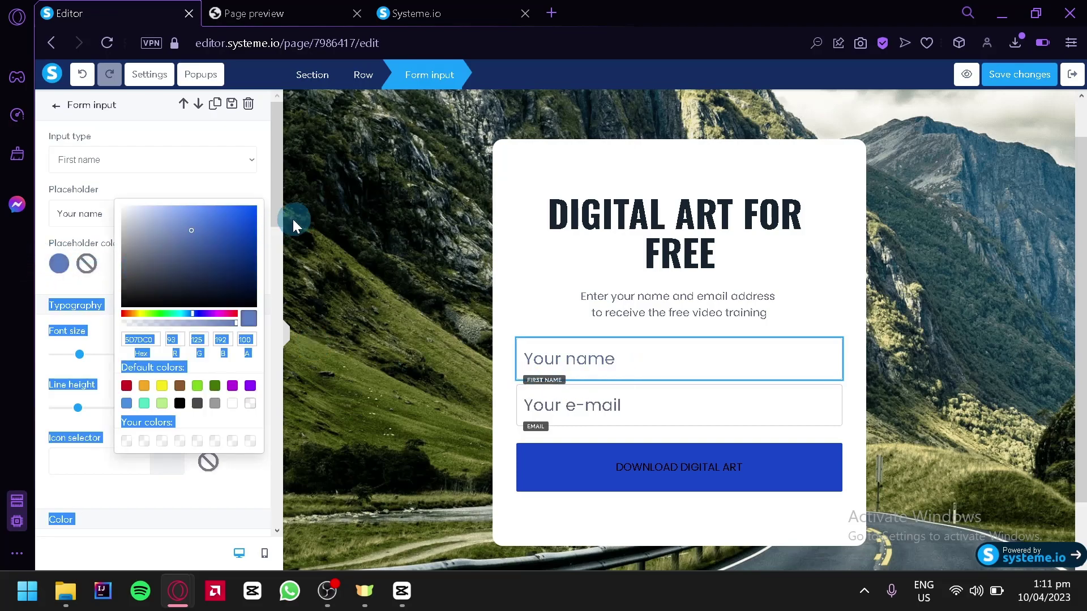
pyautogui.click(262, 264)
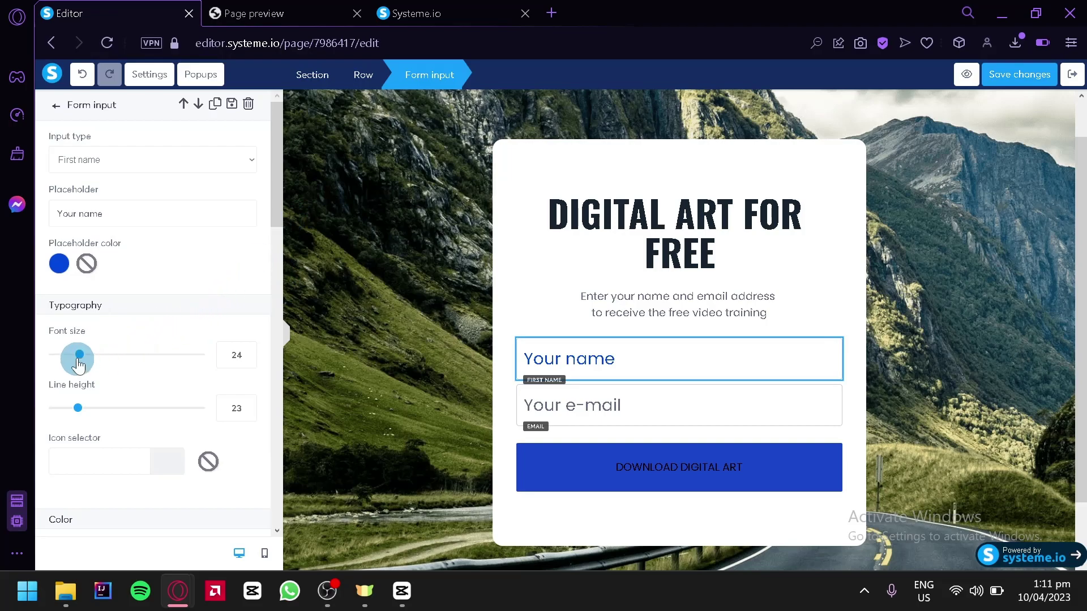
pyautogui.moveTo(82, 356)
pyautogui.mouseDown()
pyautogui.moveTo(60, 355)
pyautogui.moveTo(77, 356)
pyautogui.mouseUp()
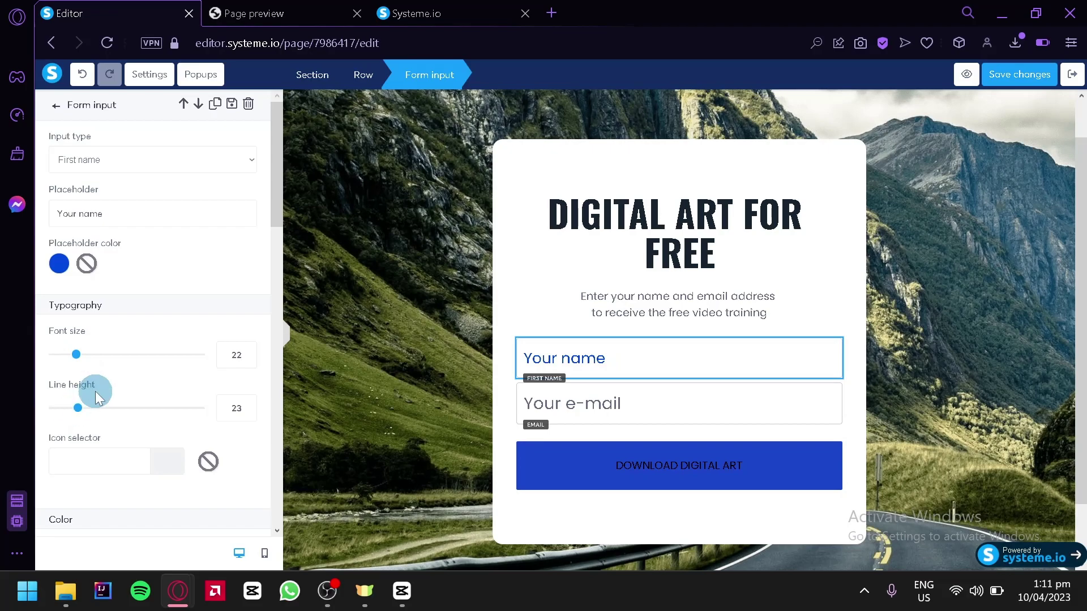
pyautogui.scroll(-8, 94, 385)
pyautogui.scroll(10, 85, 396)
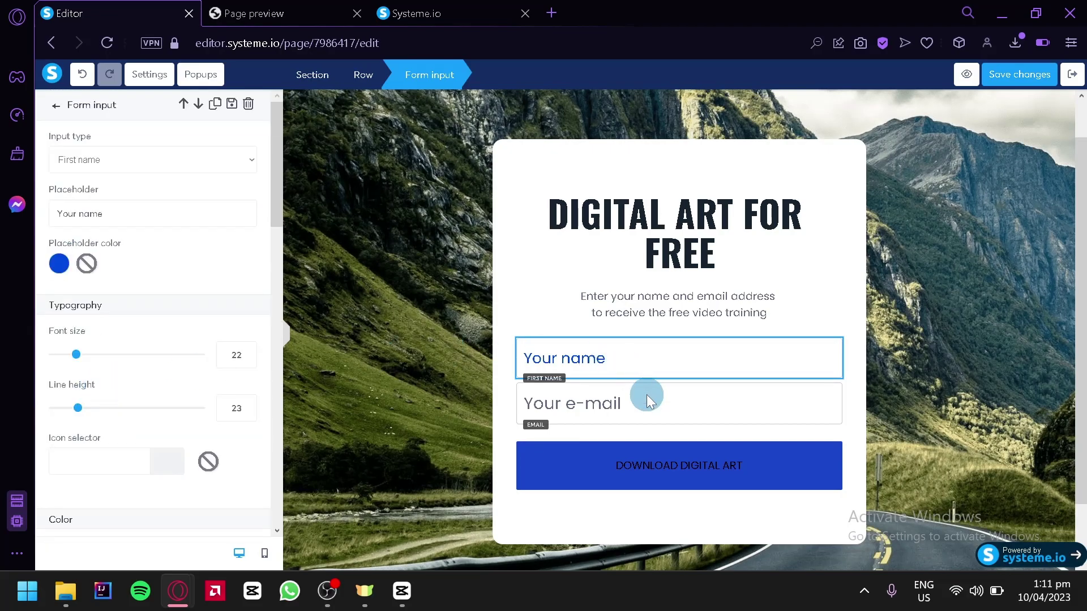
pyautogui.click(596, 401)
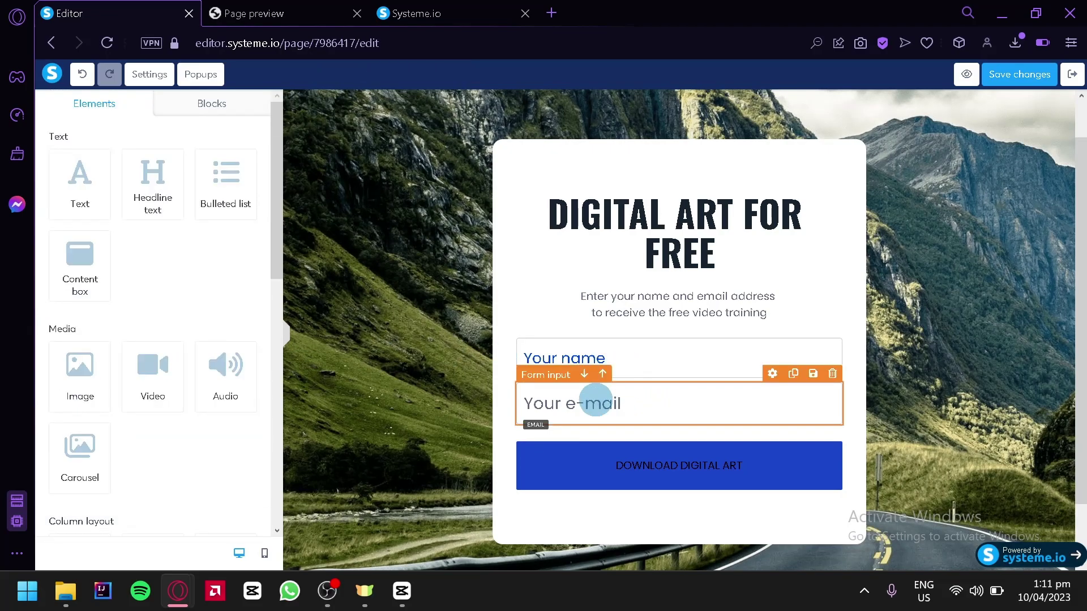
# - Save the squeeze page edits and return to the Squeeze page step configuration
pyautogui.click(596, 401)
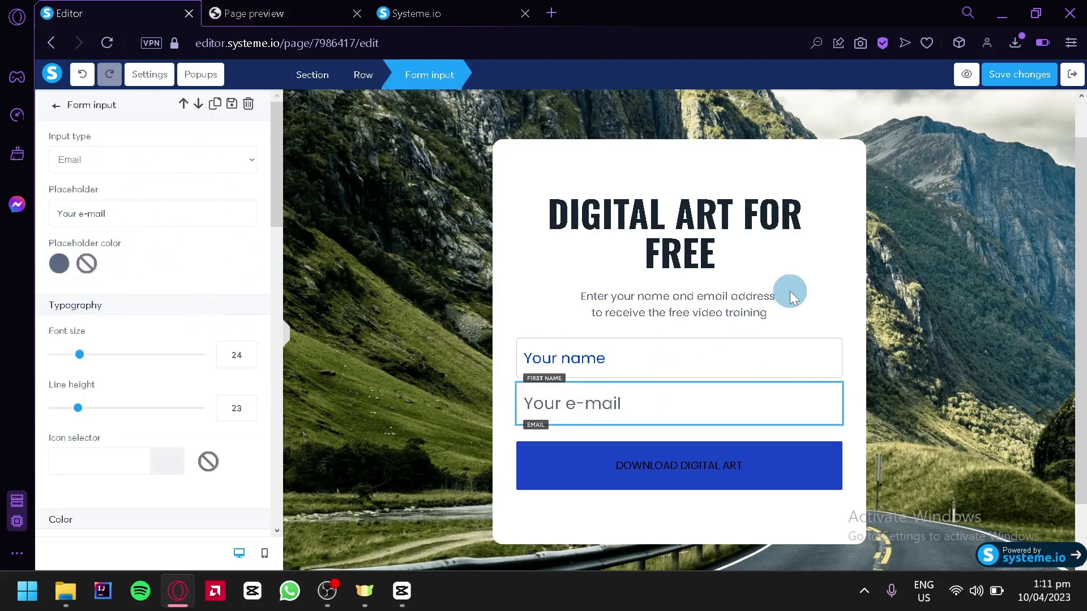
pyautogui.click(1017, 77)
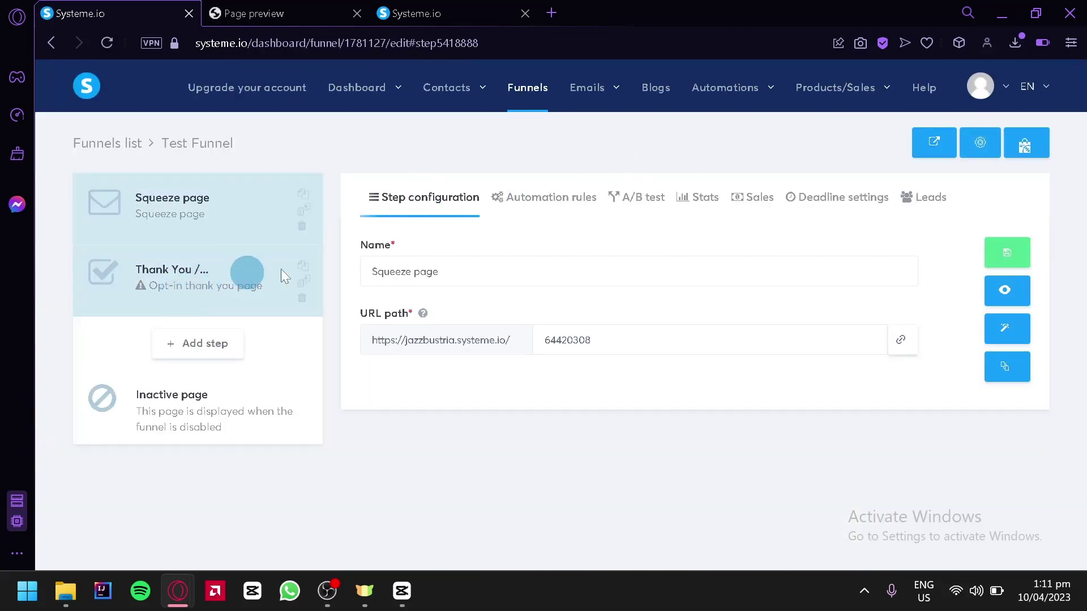
# - Apply the blue 'Thank you for subscribing!' template to the Thank You / Download Page step
pyautogui.click(176, 281)
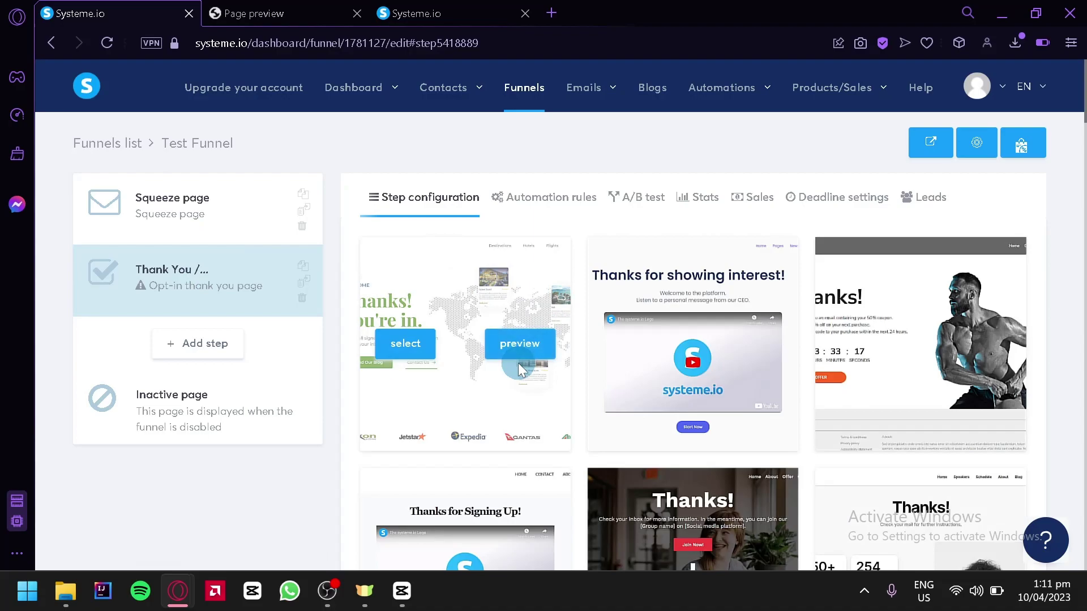
pyautogui.scroll(-4, 518, 362)
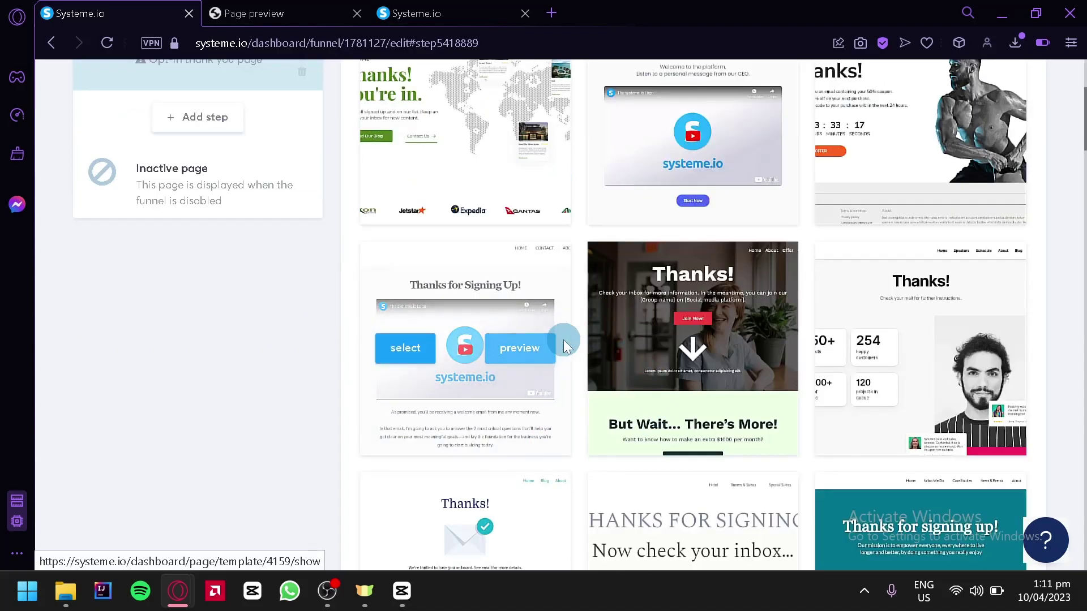
pyautogui.scroll(-6, 563, 340)
pyautogui.scroll(-4, 563, 340)
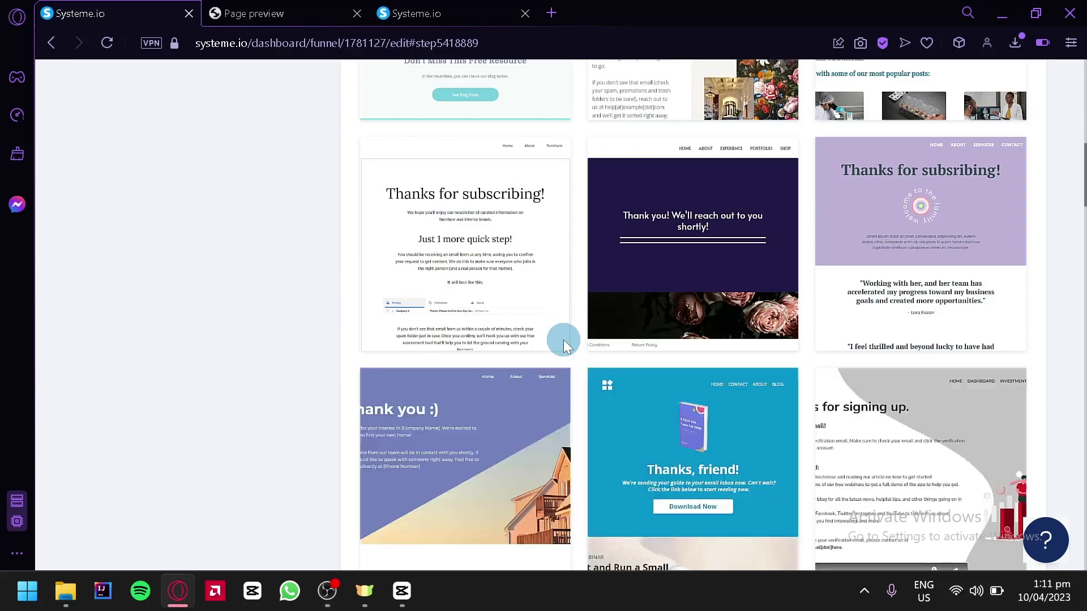
pyautogui.scroll(-10, 538, 300)
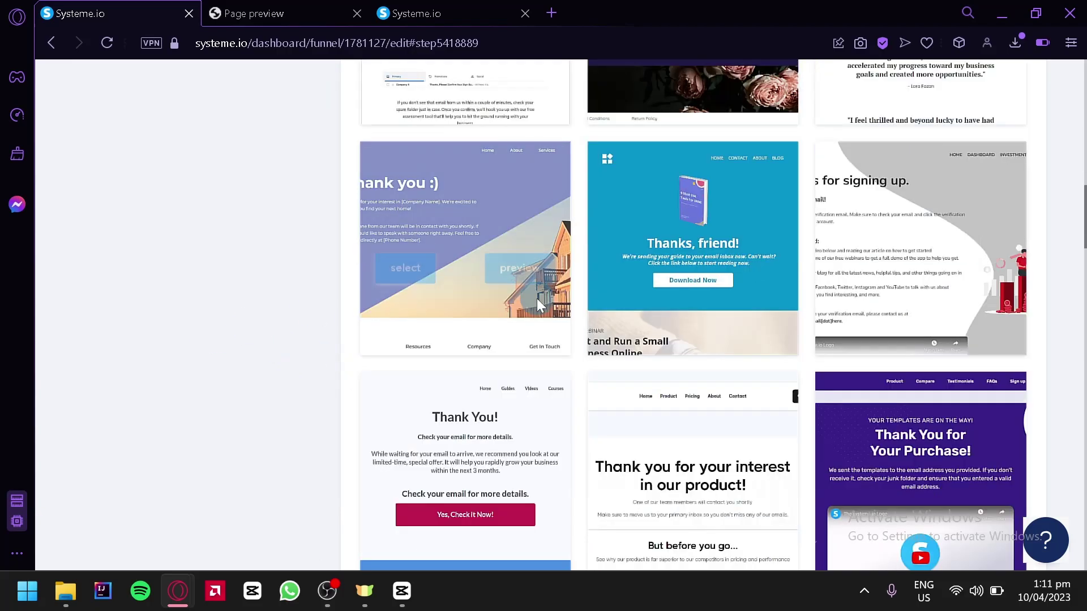
pyautogui.scroll(-4, 538, 300)
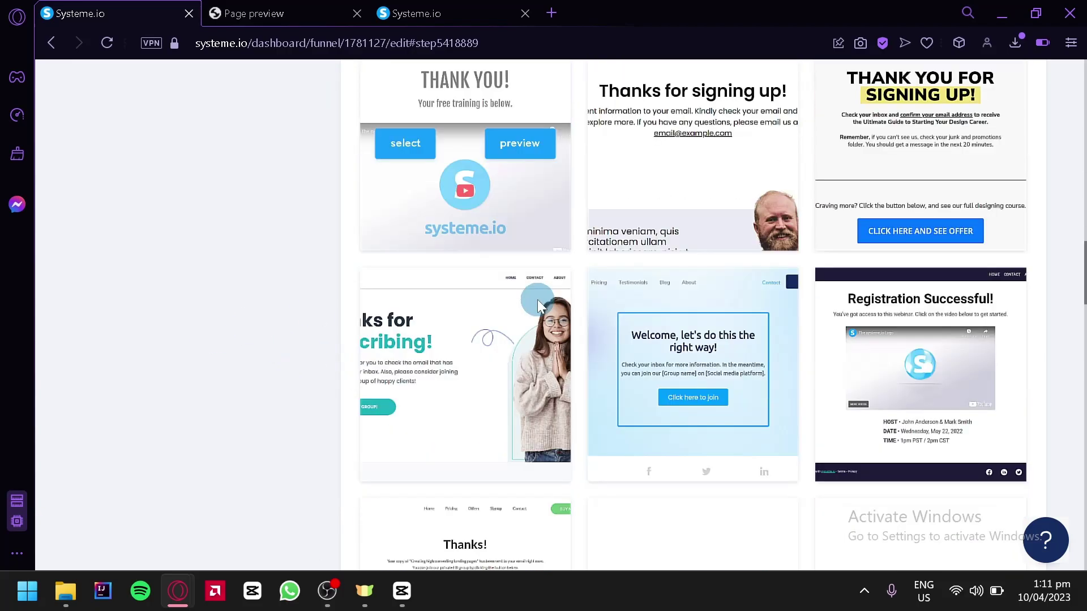
pyautogui.scroll(-4, 538, 300)
pyautogui.scroll(-14, 538, 303)
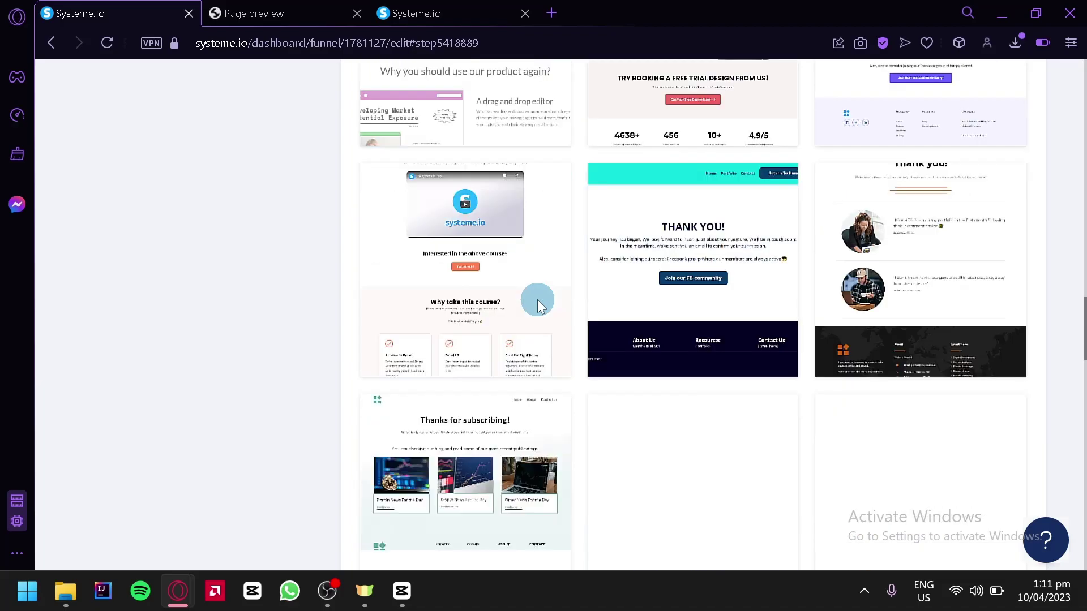
pyautogui.scroll(2, 538, 303)
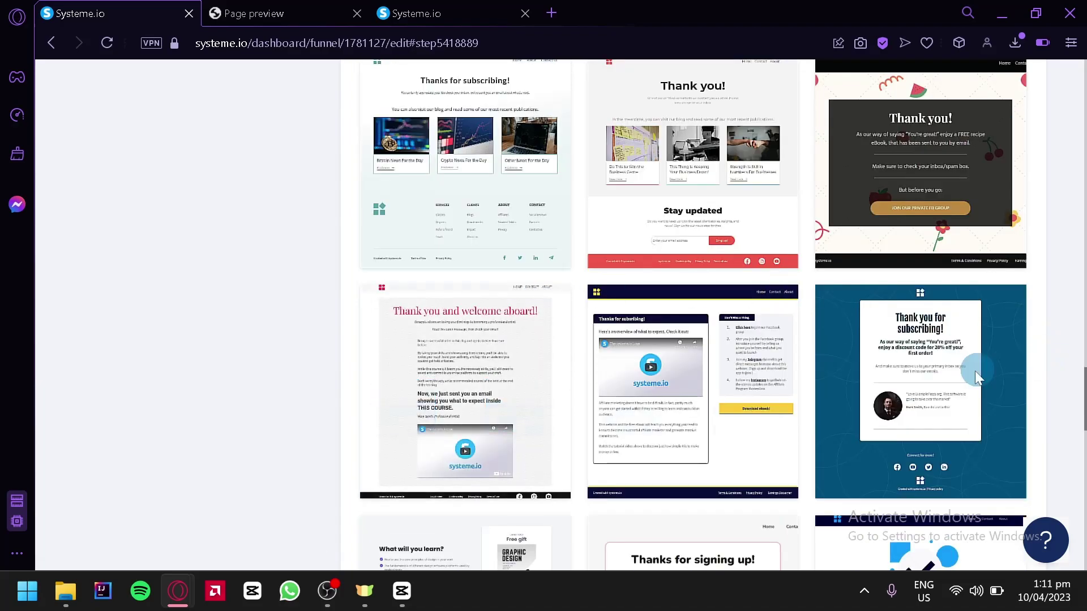
pyautogui.moveTo(973, 371)
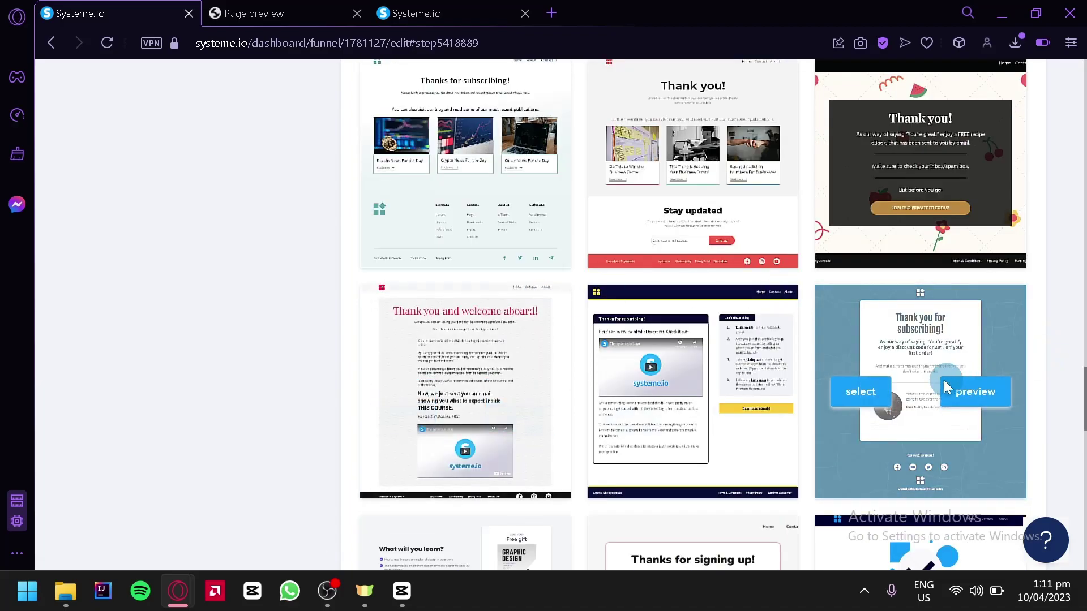
pyautogui.click(857, 395)
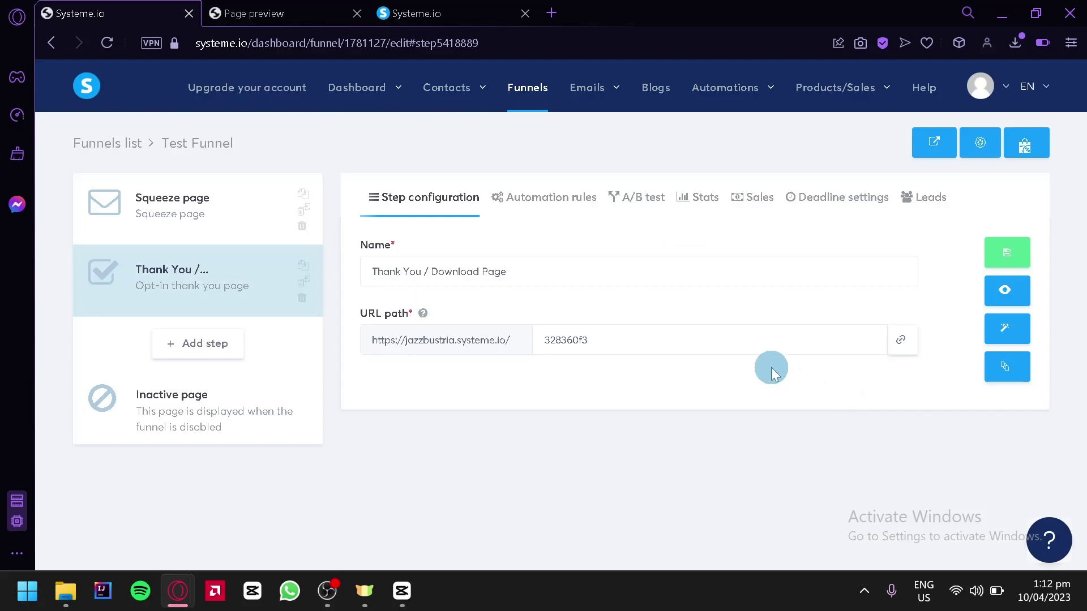
# - Open the thank-you page in the editor and delete the testimonial photo
pyautogui.click(1000, 335)
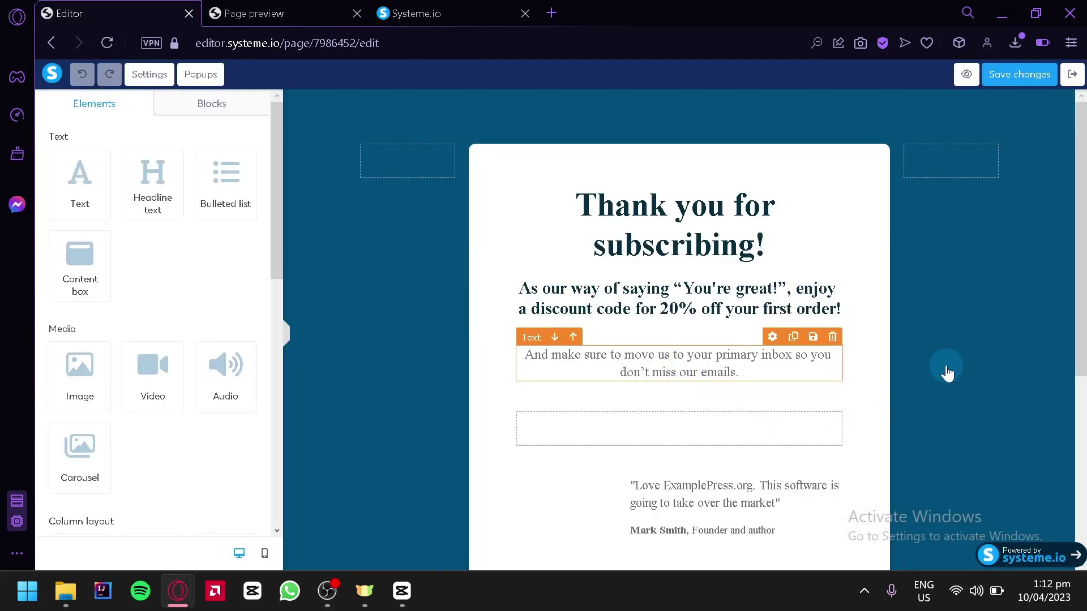
pyautogui.scroll(-2, 946, 371)
pyautogui.scroll(-2, 948, 369)
pyautogui.scroll(5, 917, 368)
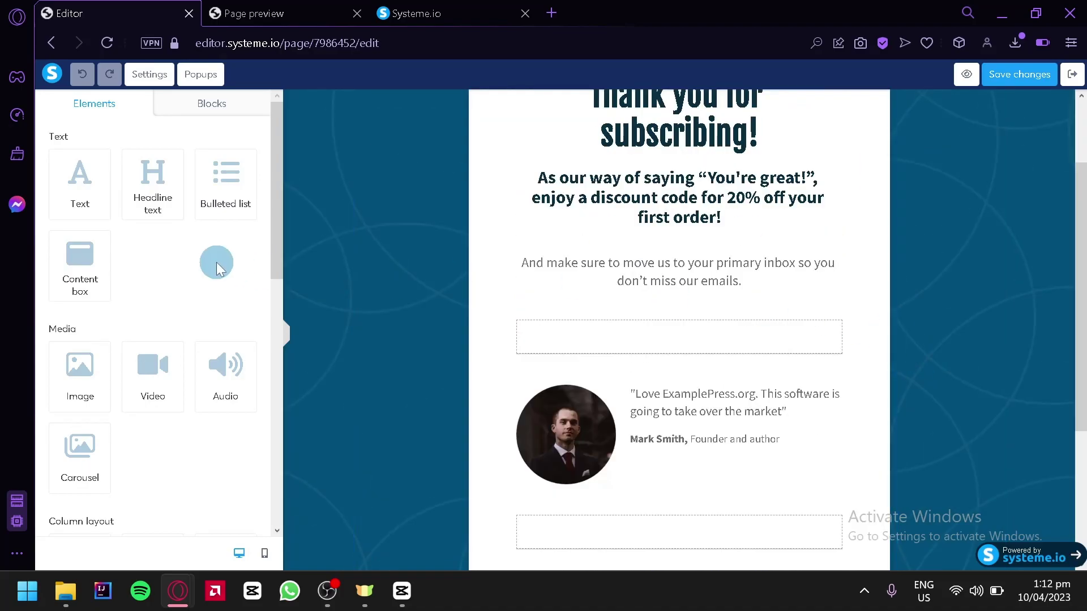
pyautogui.scroll(-2, 583, 255)
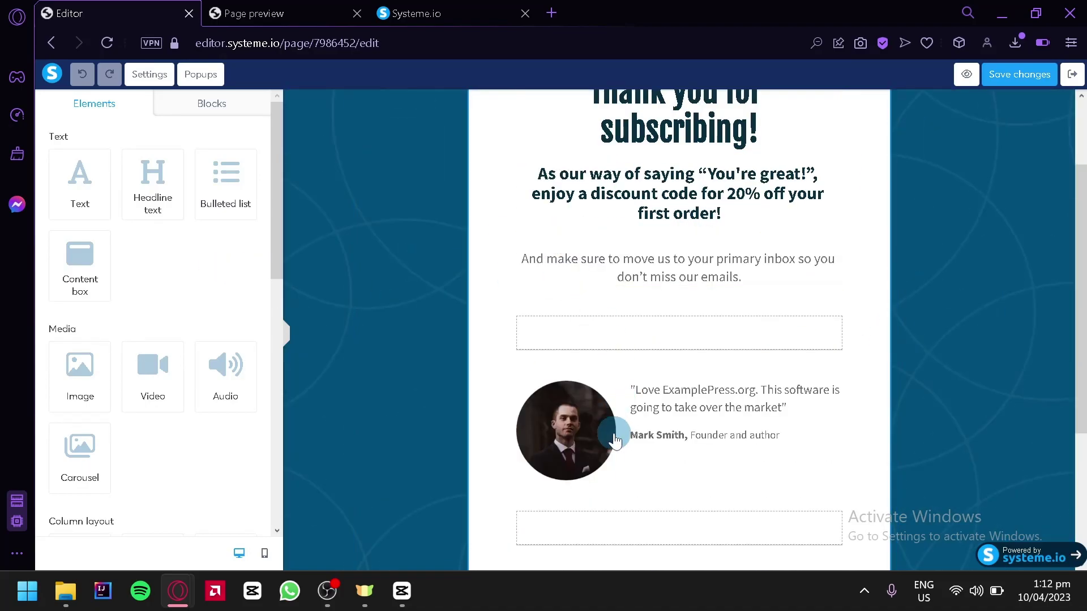
pyautogui.click(589, 441)
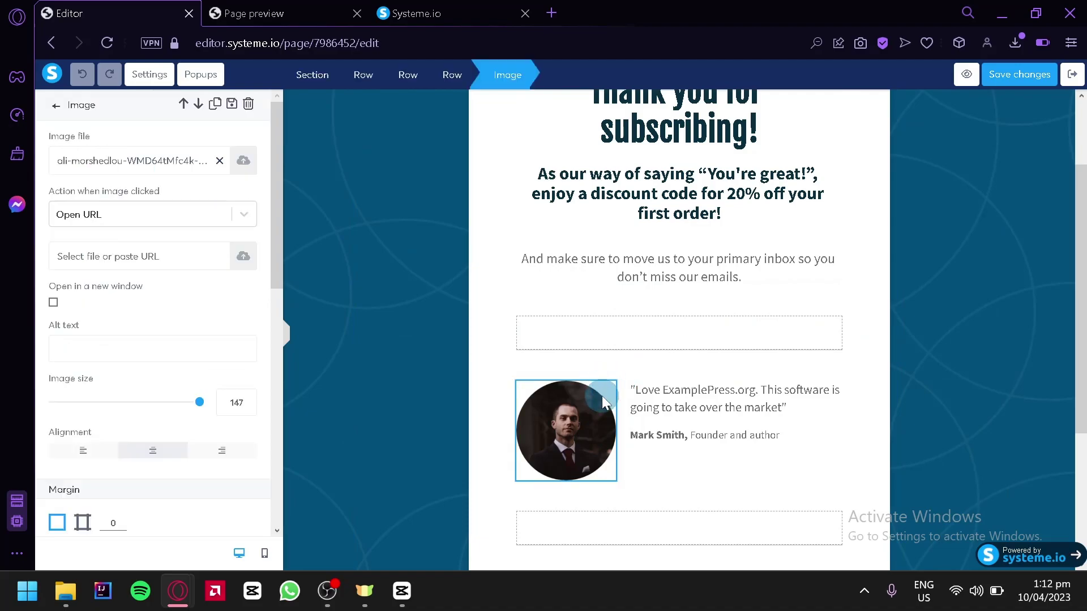
pyautogui.click(248, 104)
pyautogui.click(643, 128)
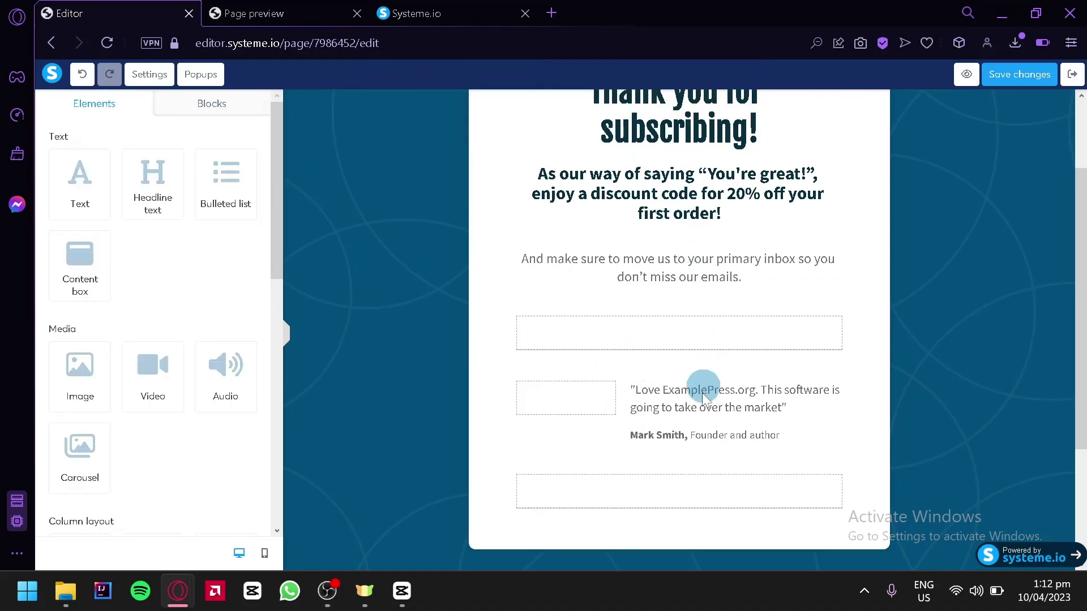
# - Delete the testimonial quote text and its author row
pyautogui.click(837, 375)
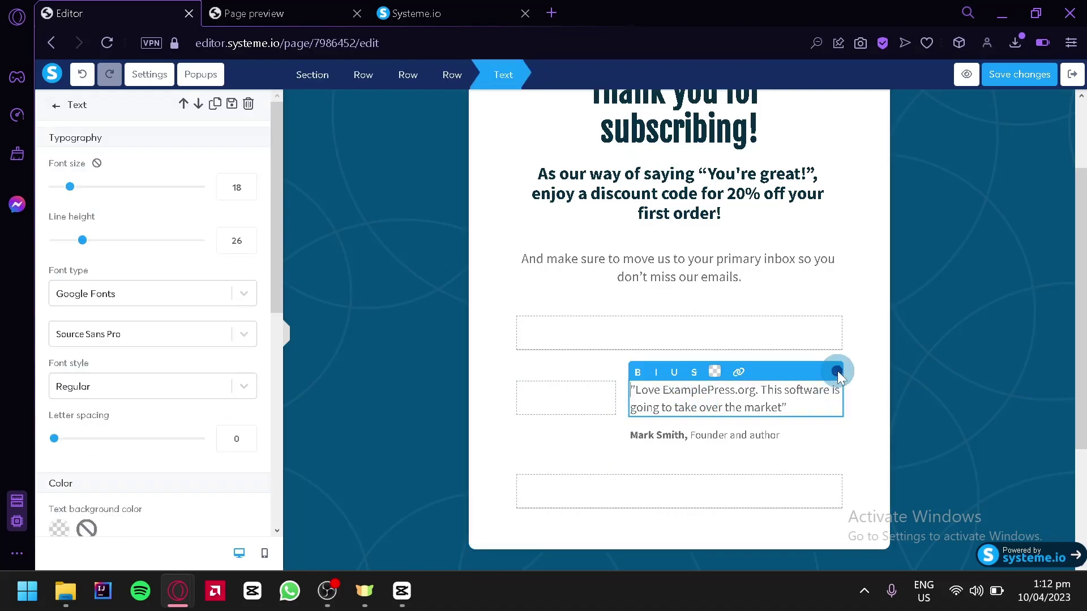
pyautogui.click(822, 430)
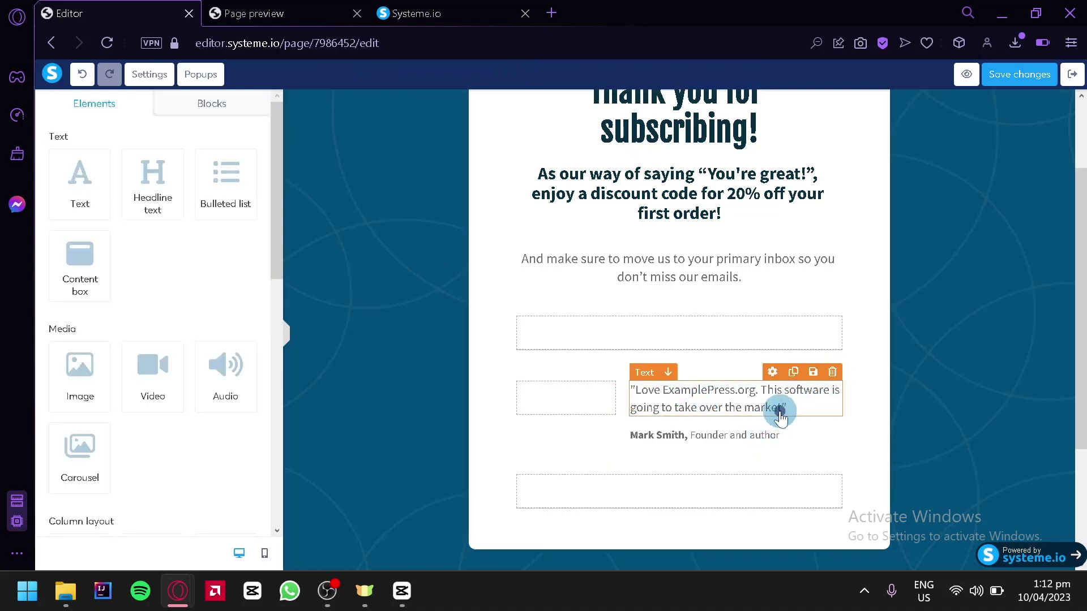
pyautogui.click(832, 372)
pyautogui.press('Delete')
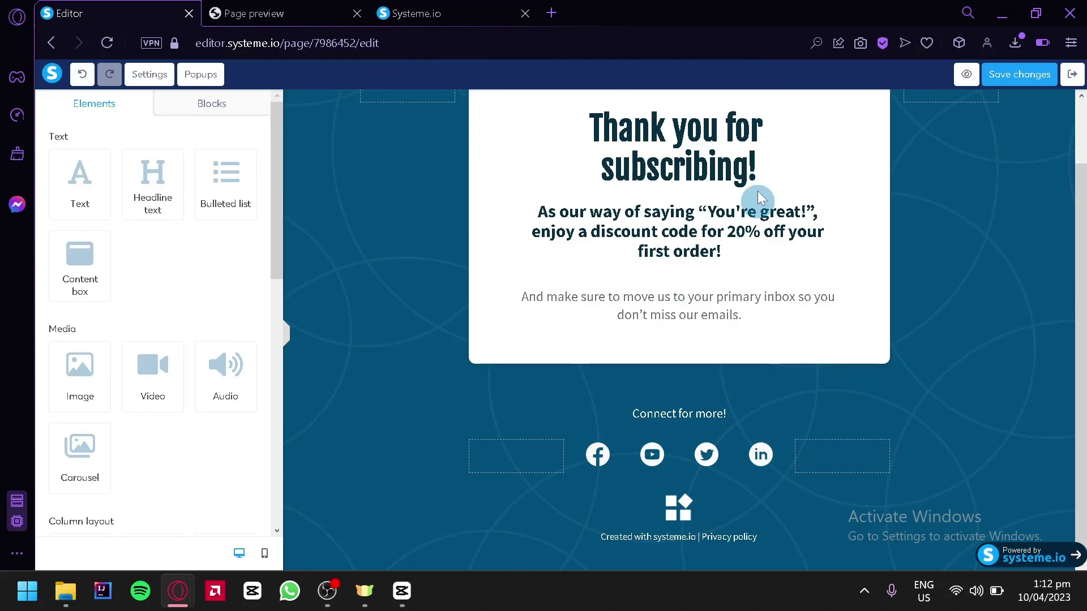
# - Replace the thank-you headline with 'Thank you!'
pyautogui.doubleClick(711, 163)
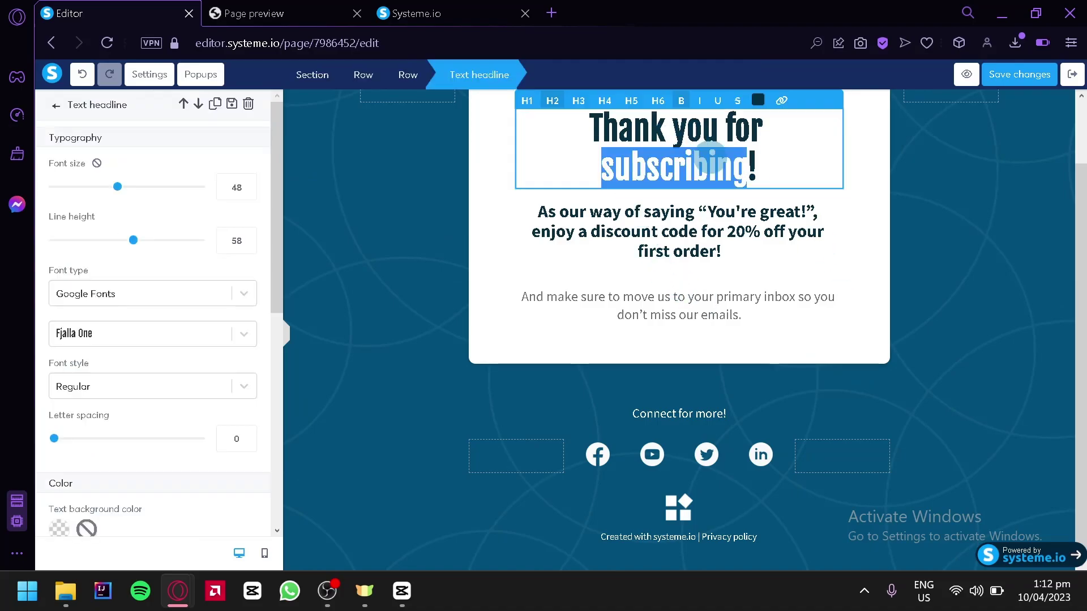
pyautogui.hotkey('ctrl', 'a')
pyautogui.press('BackSpace')
pyautogui.write('Tan')
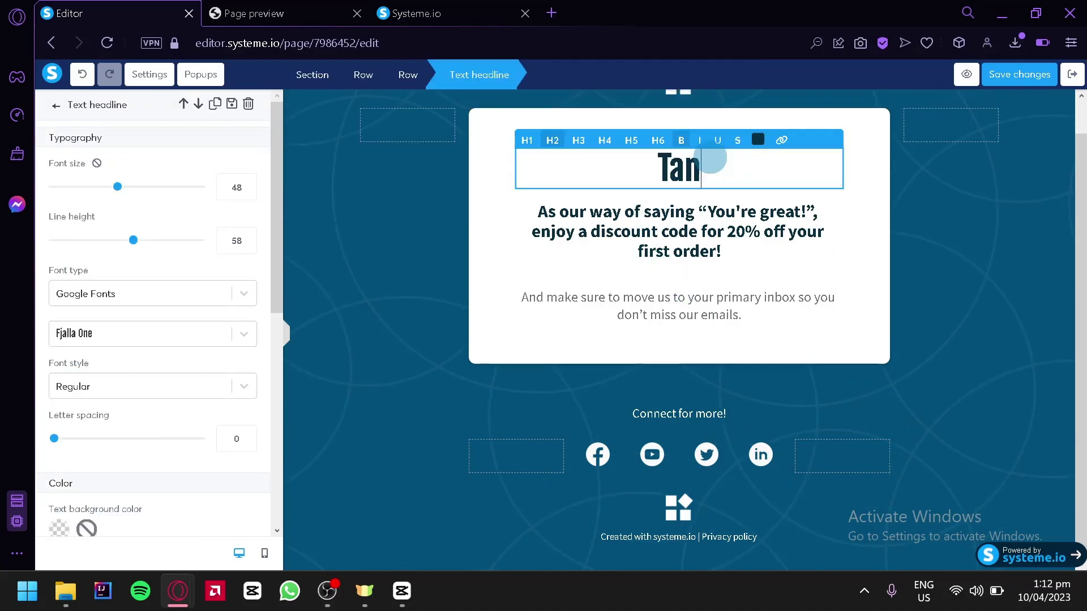
pyautogui.write('ank you!')
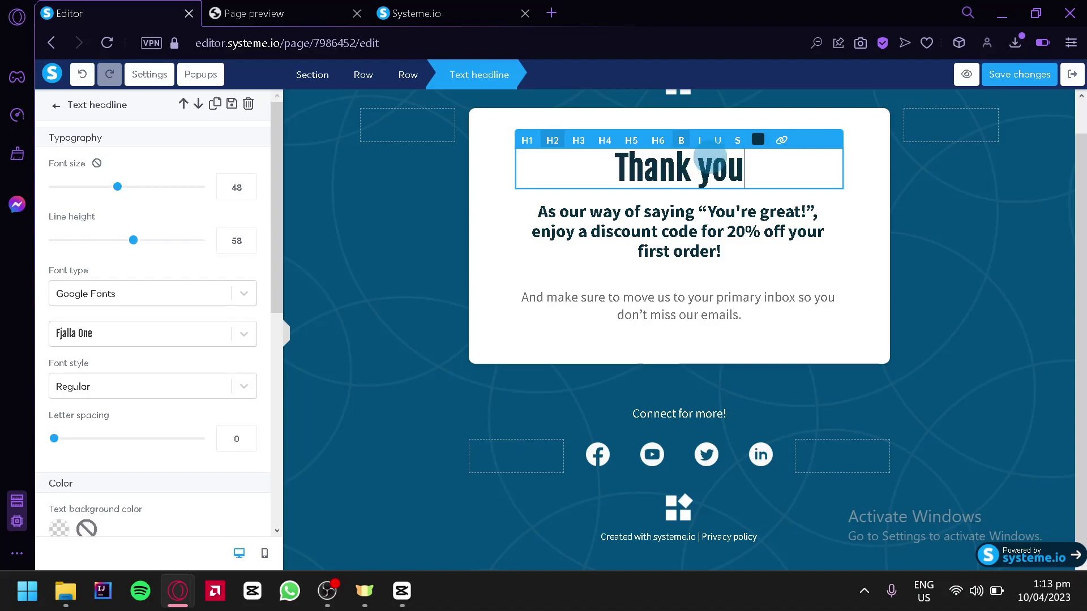
# - Clear the 20% discount-code paragraph and return to the Elements library
pyautogui.click(718, 243)
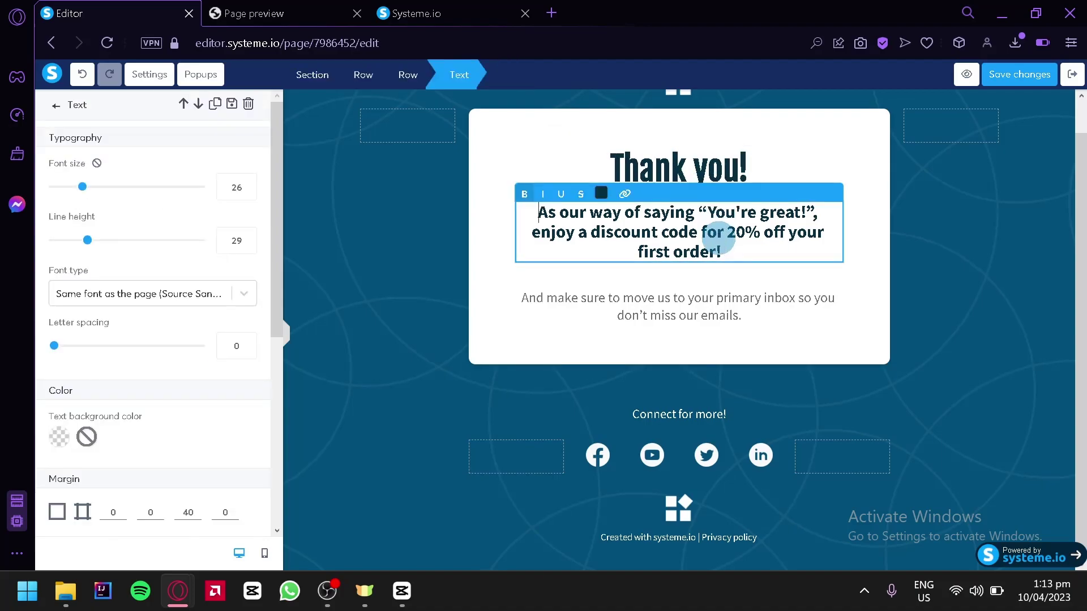
pyautogui.hotkey('ctrl', 'a')
pyautogui.press('BackSpace')
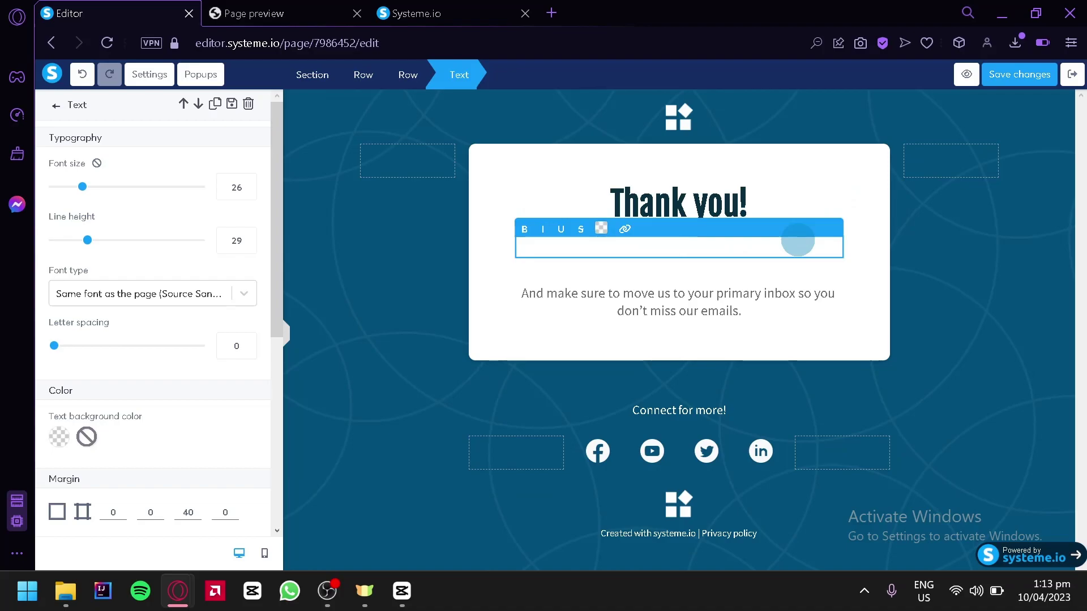
pyautogui.click(645, 305)
pyautogui.click(650, 304)
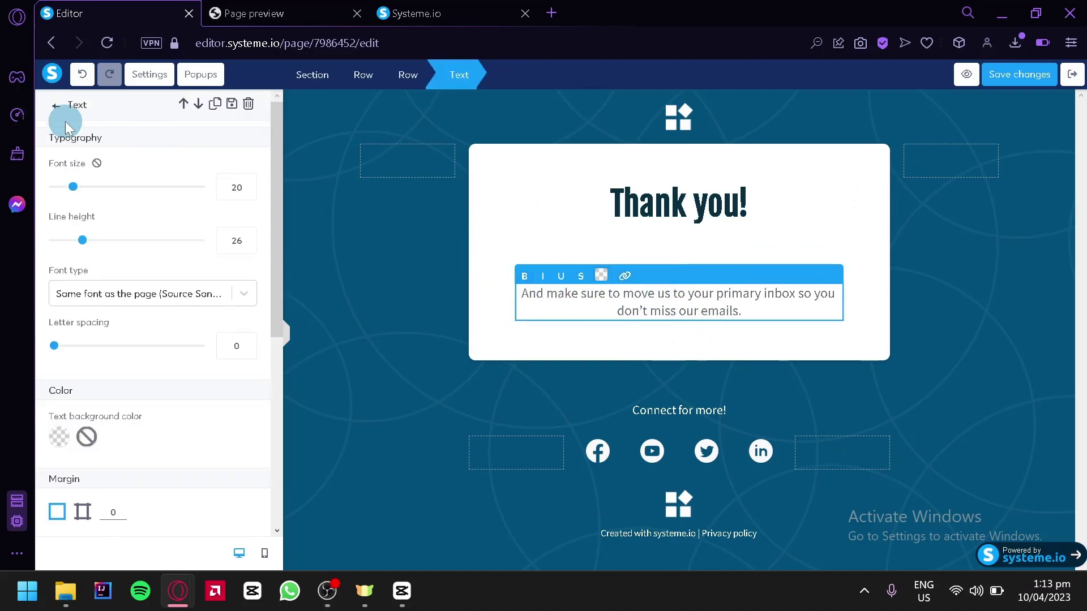
pyautogui.click(54, 104)
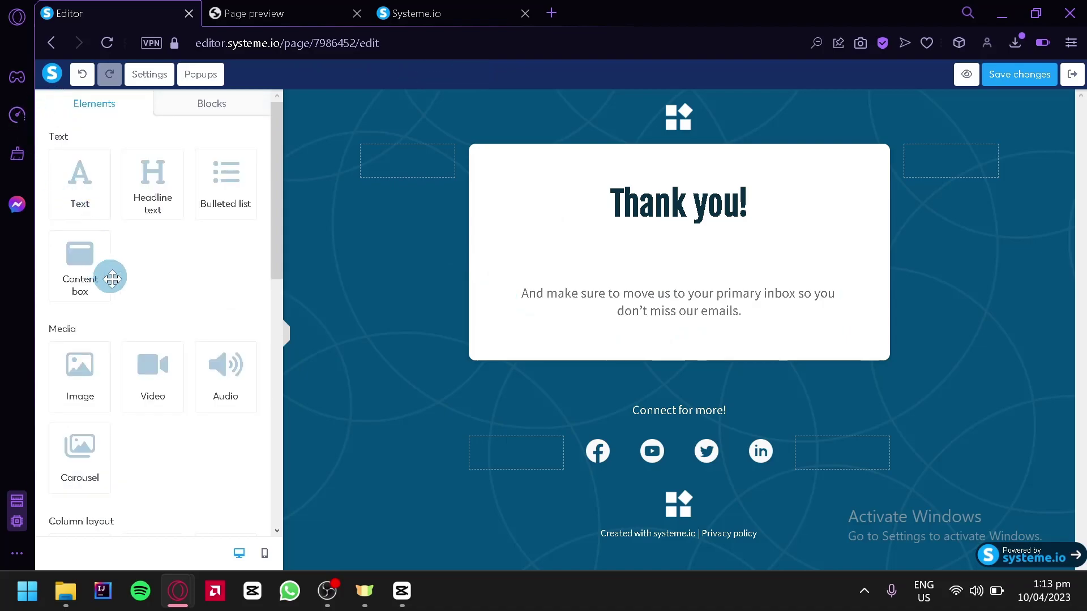
# - Drag a Button element from Form into the card above the inbox reminder paragraph
pyautogui.scroll(-4, 141, 283)
pyautogui.moveTo(268, 269); pyautogui.dragTo(271, 341)
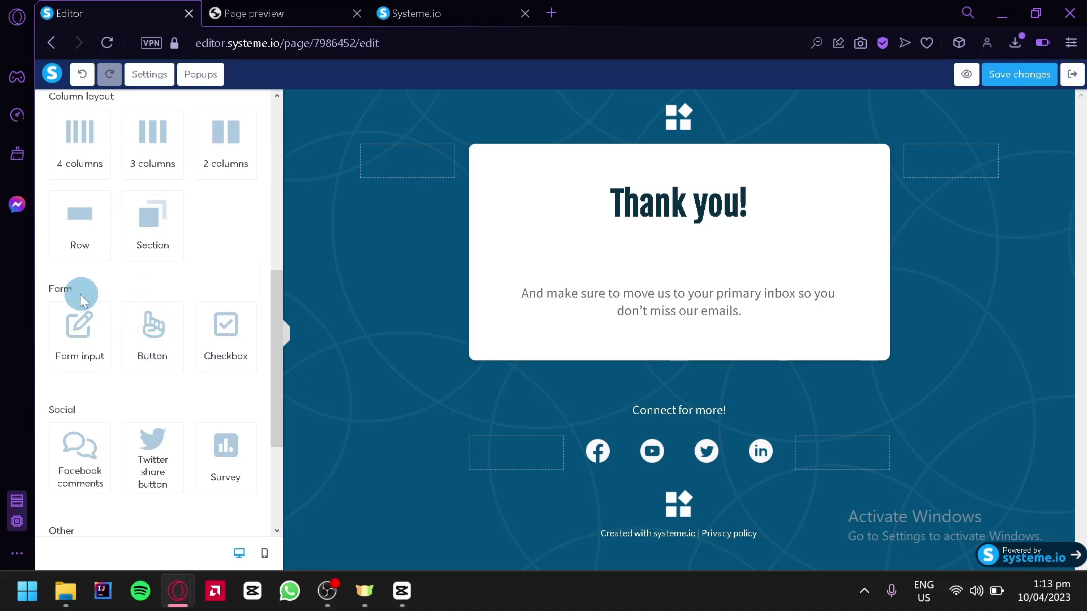
pyautogui.moveTo(148, 333); pyautogui.dragTo(616, 260)
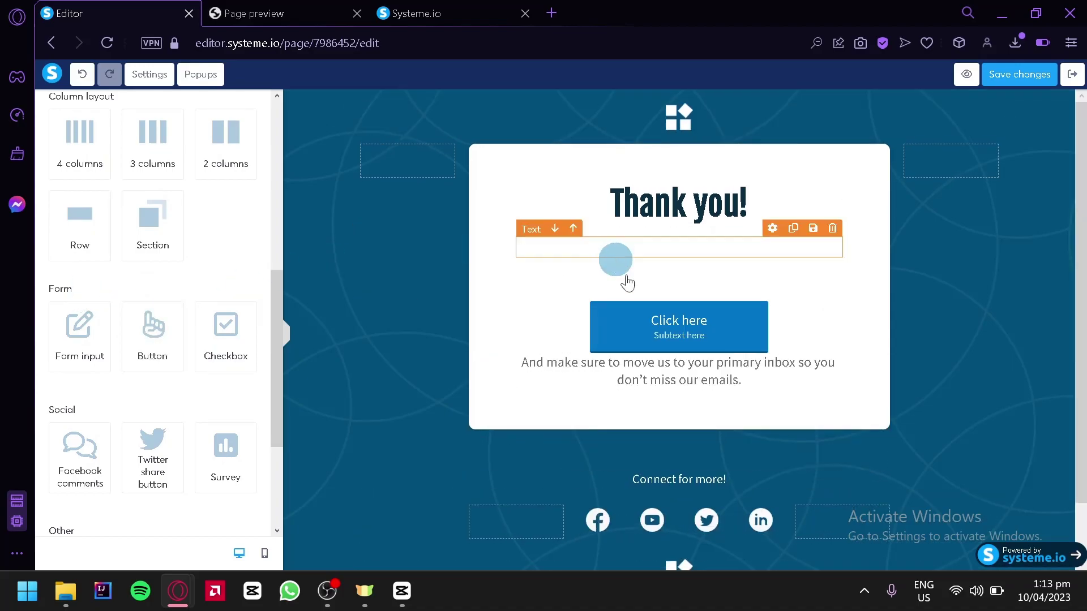
pyautogui.click(656, 329)
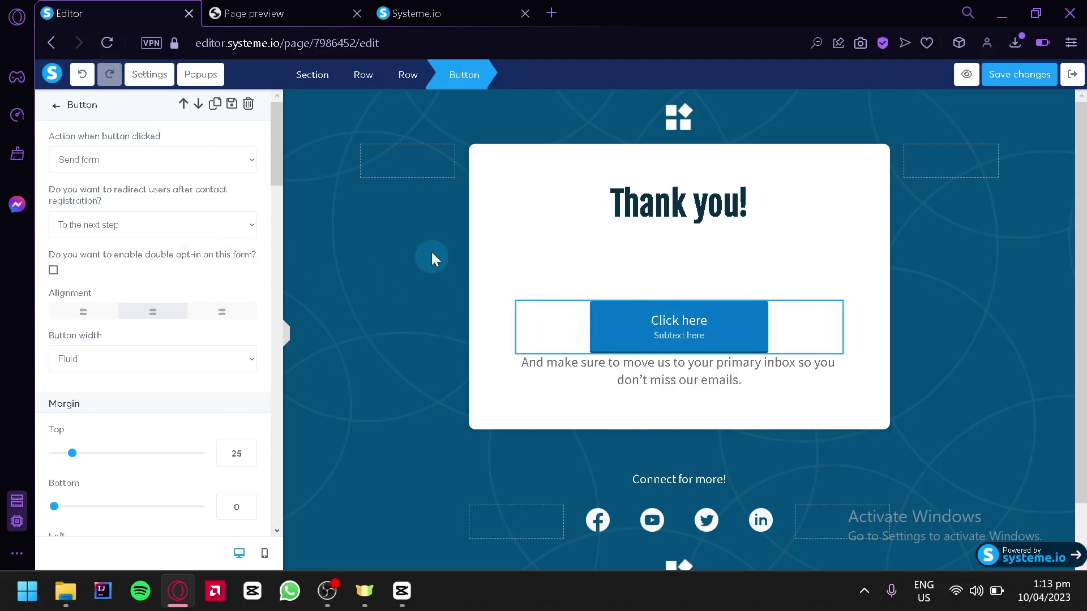
# - Set the button's click action to Download file and attach Banana.png from Your files
pyautogui.click(187, 223)
pyautogui.click(160, 160)
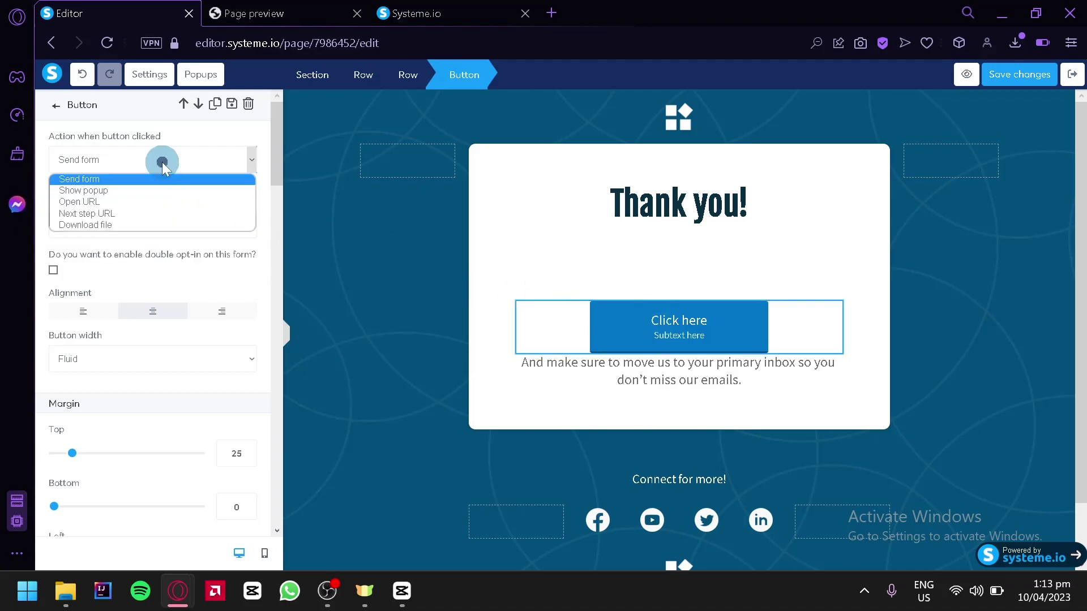
pyautogui.click(111, 224)
pyautogui.click(252, 204)
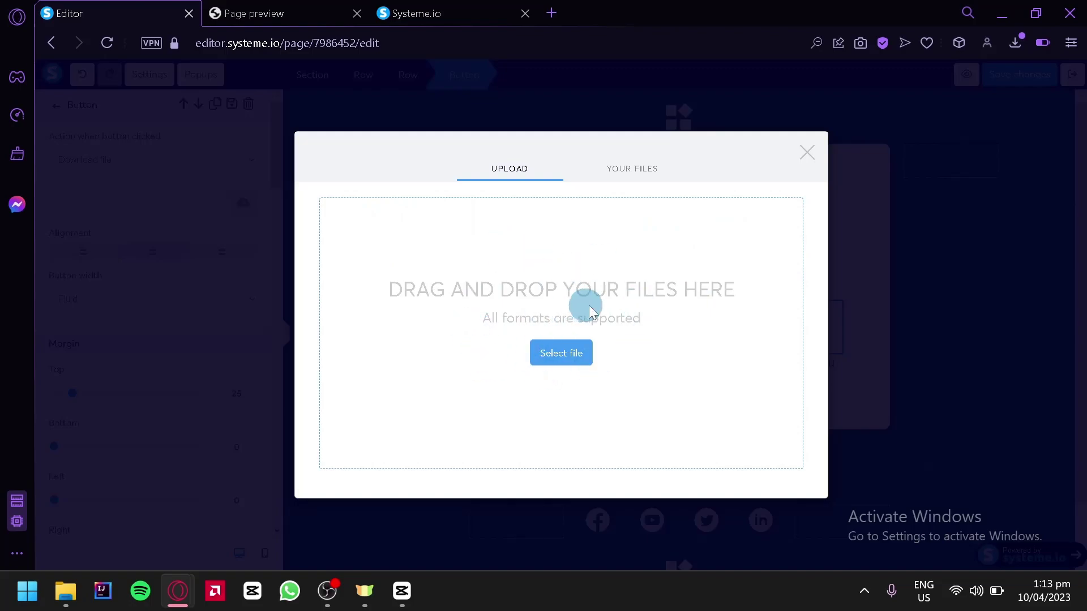
pyautogui.click(573, 354)
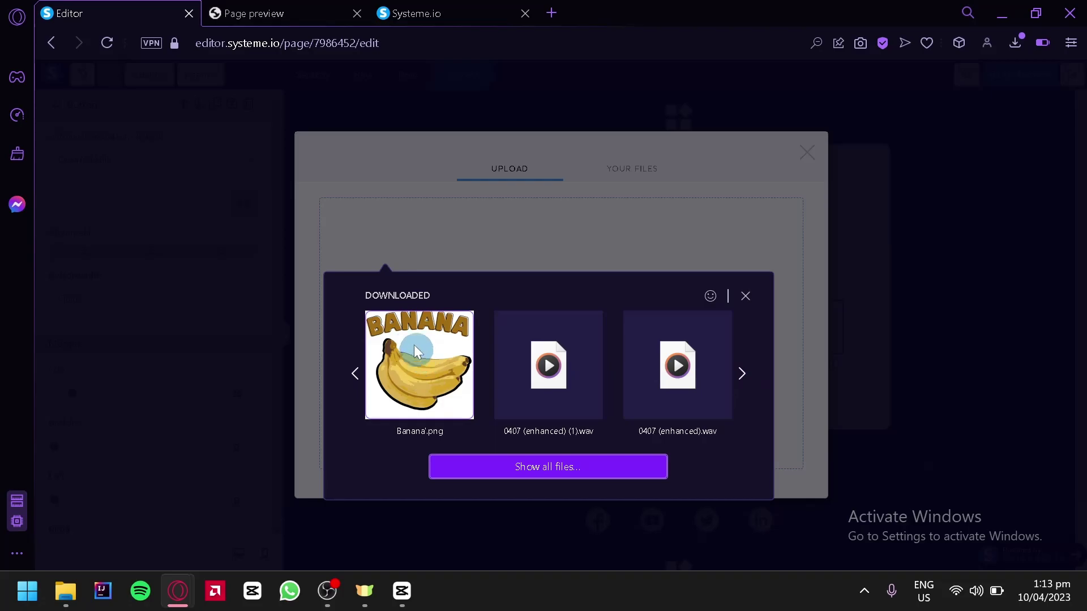
pyautogui.click(429, 375)
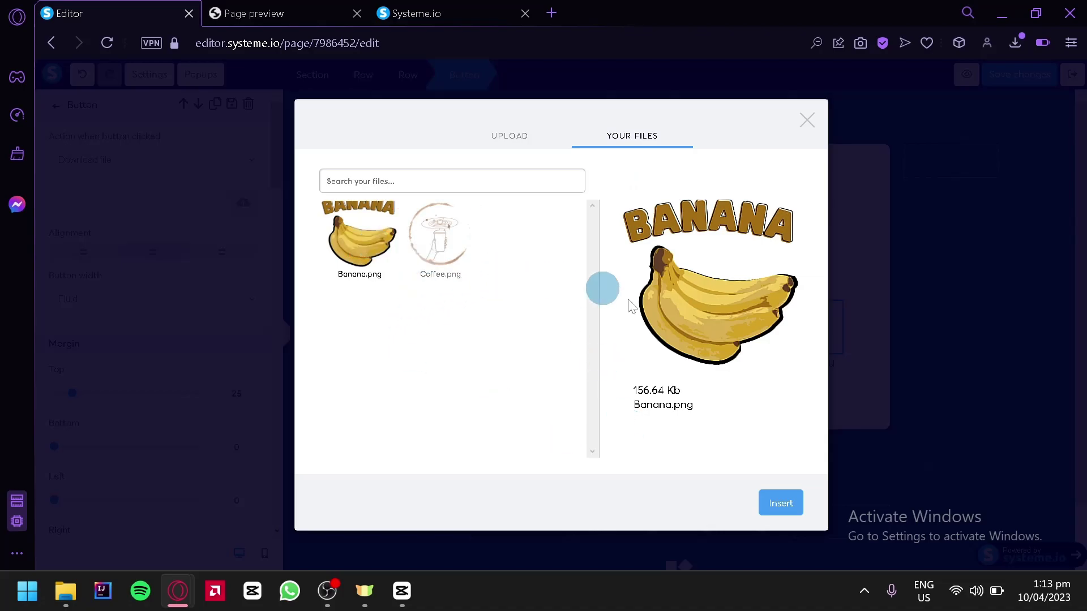
pyautogui.click(783, 507)
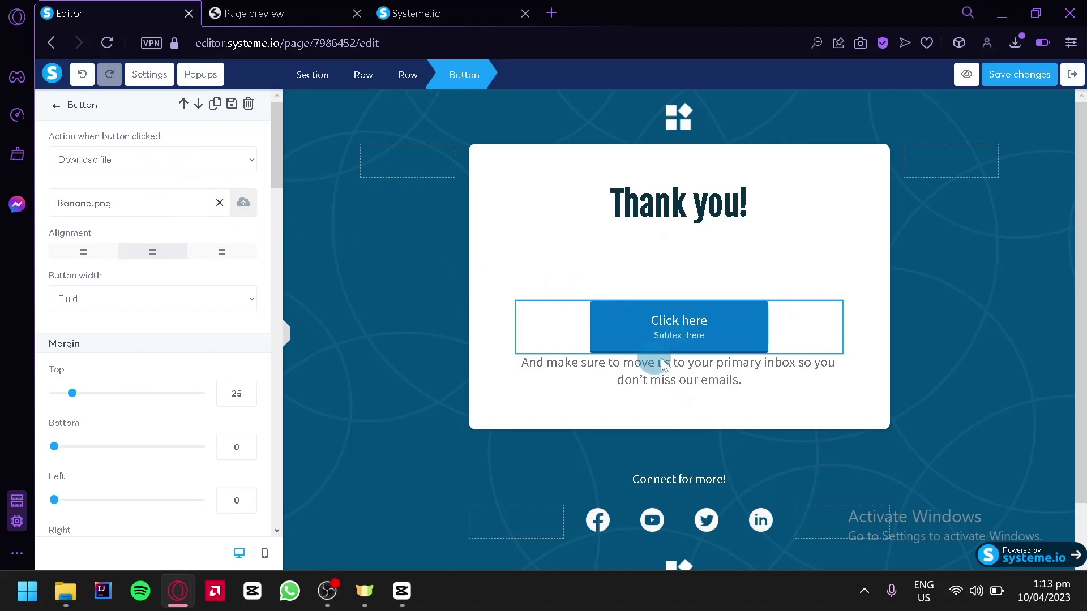
# - Change the button text to 'Download' and delete its 'Subtext here' subtext
pyautogui.scroll(-4, 126, 323)
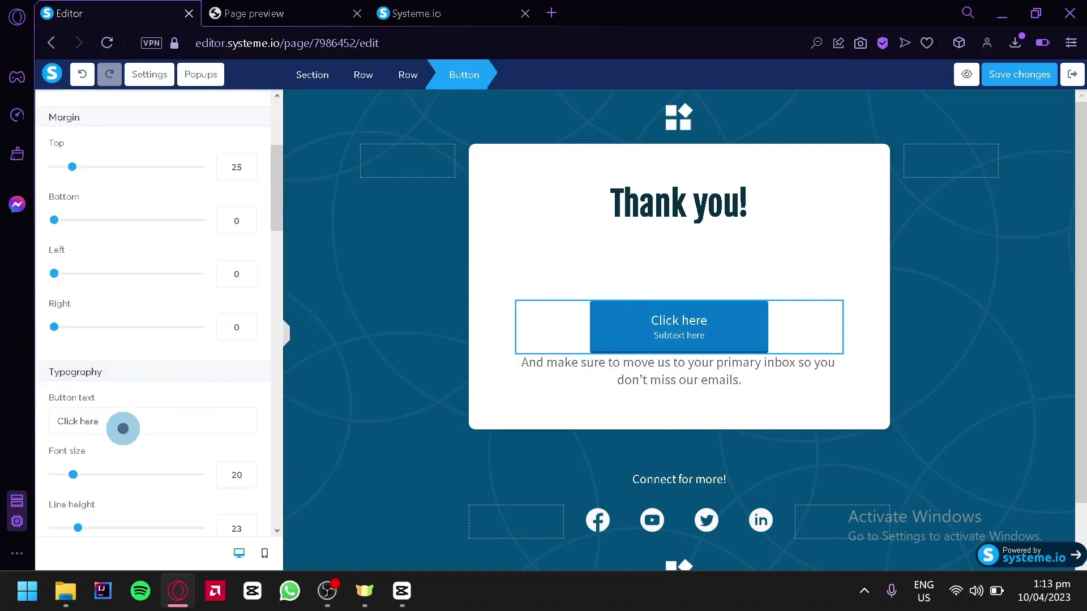
pyautogui.moveTo(123, 428); pyautogui.dragTo(3, 419)
pyautogui.write('Down')
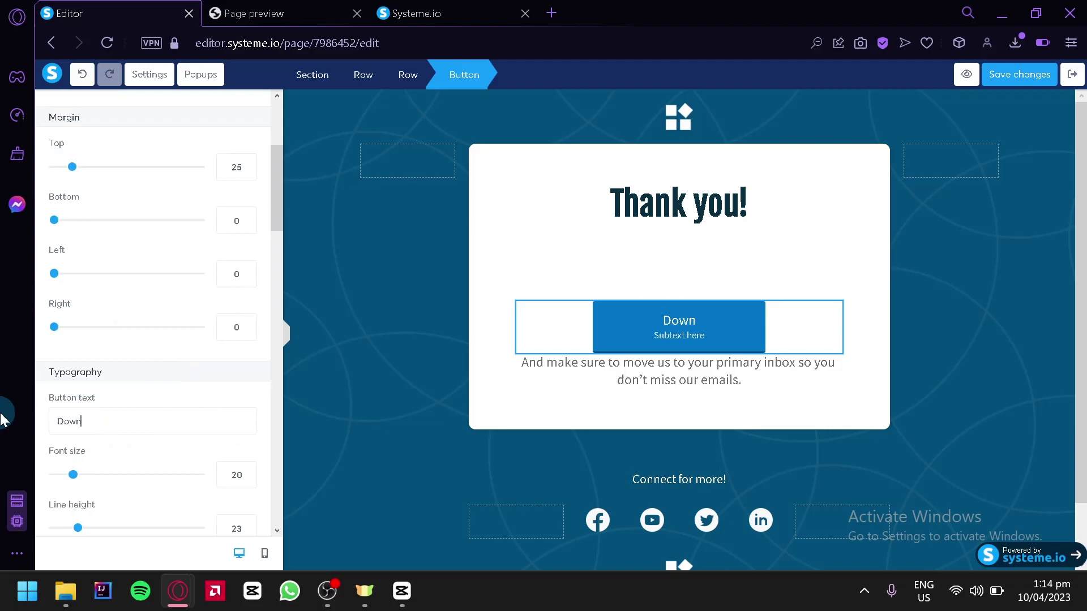
pyautogui.write('load')
pyautogui.scroll(-4, 67, 359)
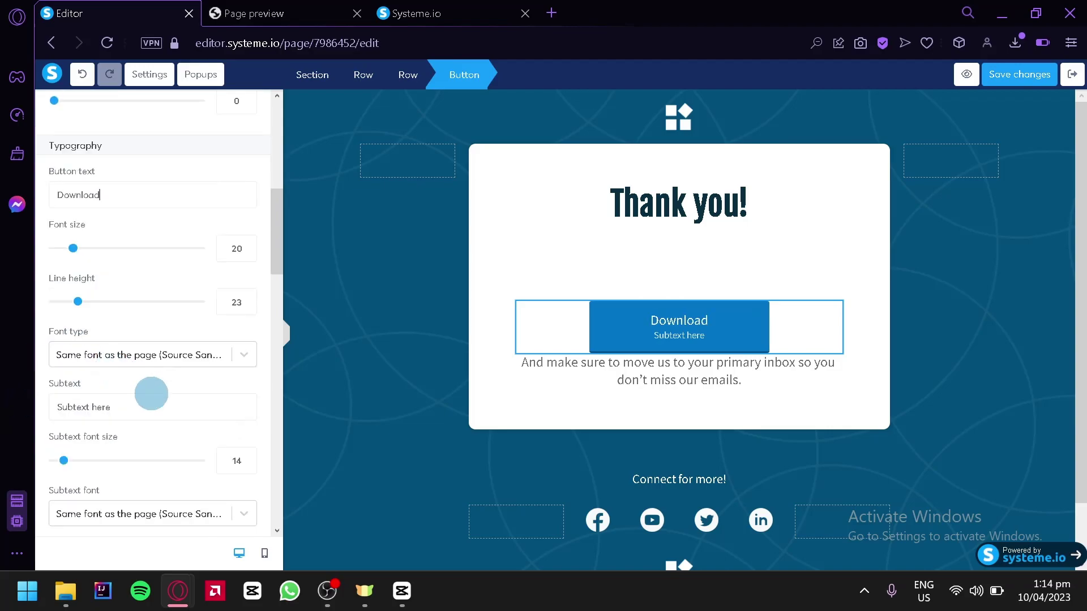
pyautogui.click(137, 402)
pyautogui.moveTo(136, 401); pyautogui.dragTo(17, 402)
pyautogui.press('BackSpace')
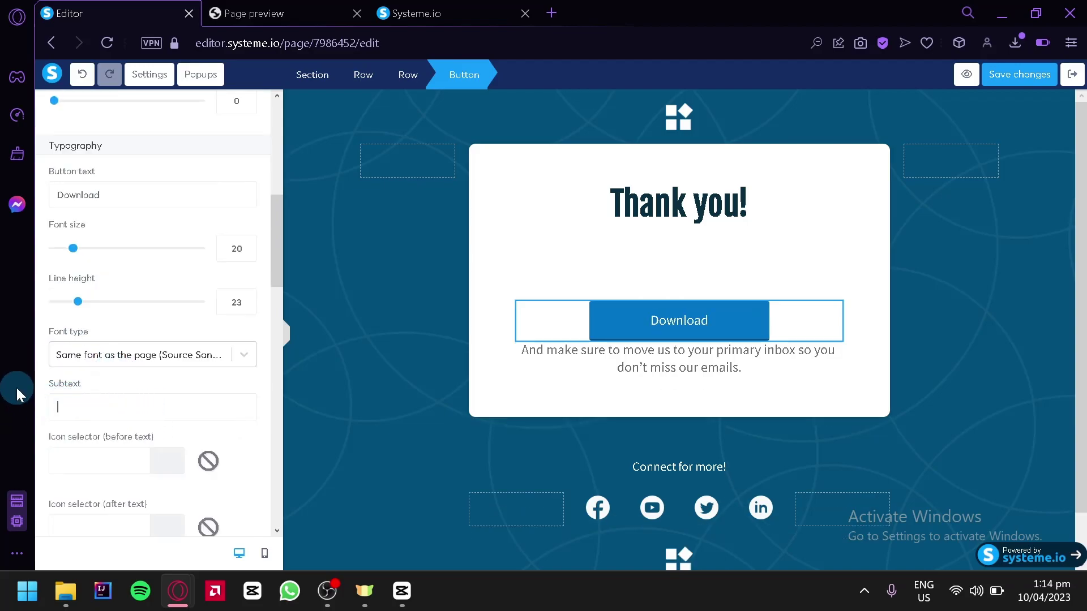
pyautogui.click(611, 323)
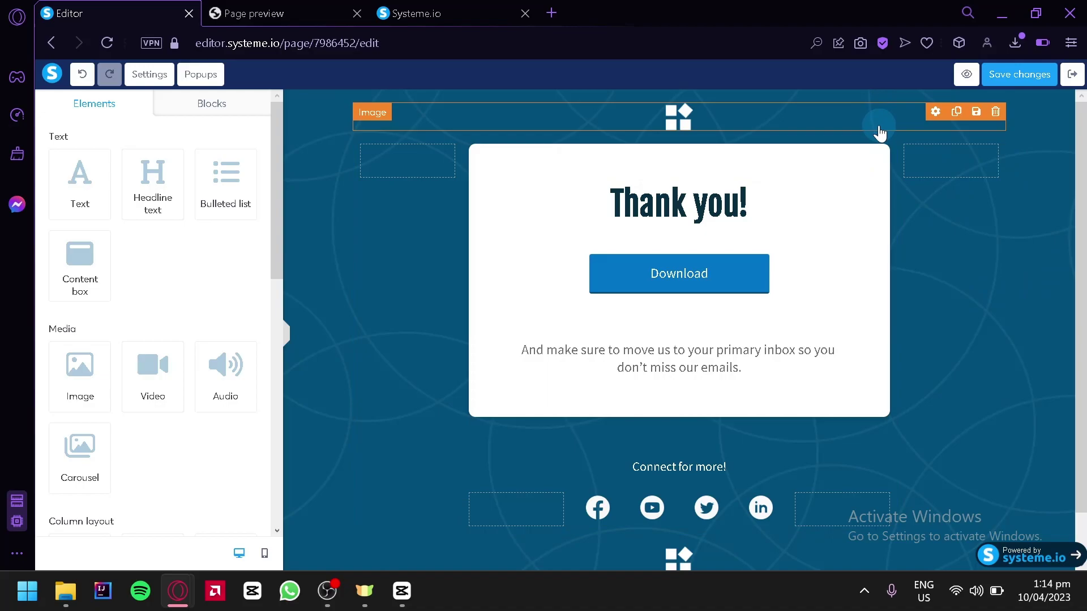
# - Save the thank-you page and load the copied live squeeze page URL in the third browser tab
pyautogui.click(1005, 79)
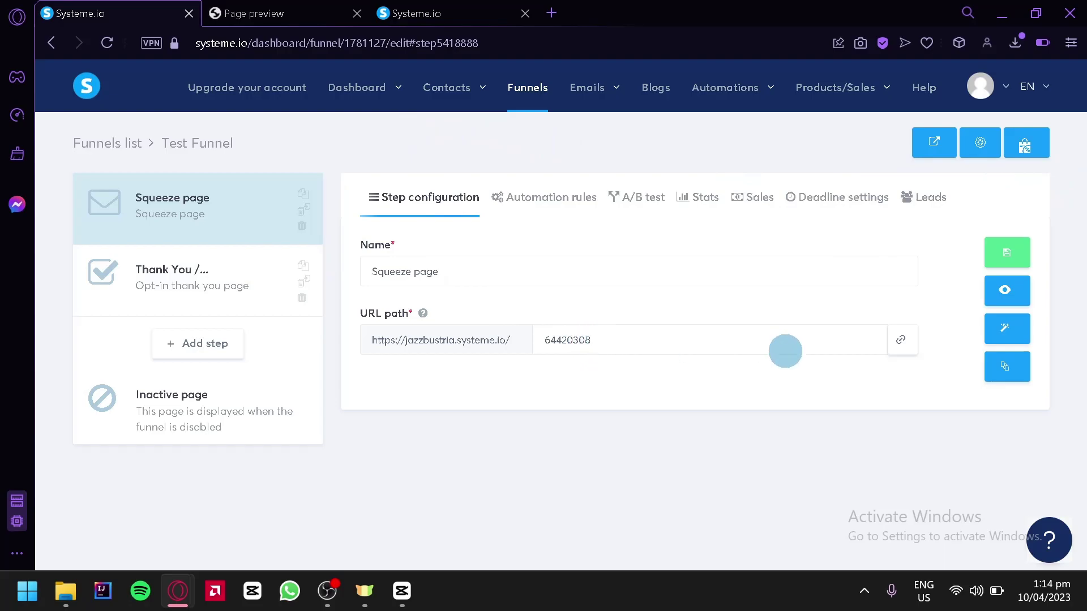
pyautogui.click(905, 340)
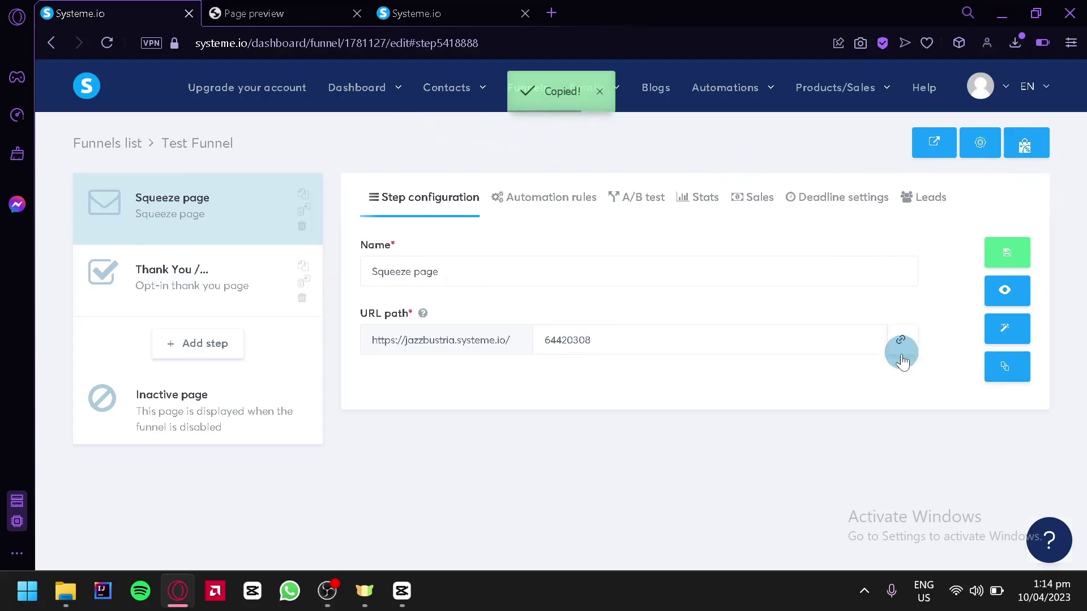
pyautogui.click(425, 12)
pyautogui.click(373, 50)
pyautogui.hotkey('ctrl', 'v')
pyautogui.press('Return')
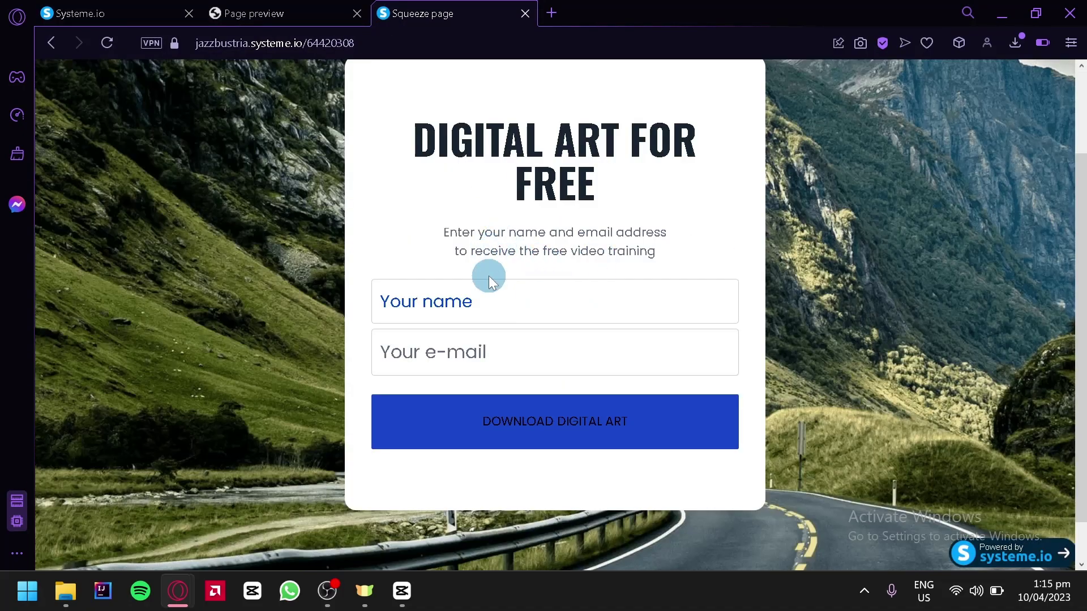
# - Submit the opt-in with the saved name and e-mail, open Banana.png via Download, then return to Systeme.io
pyautogui.click(493, 298)
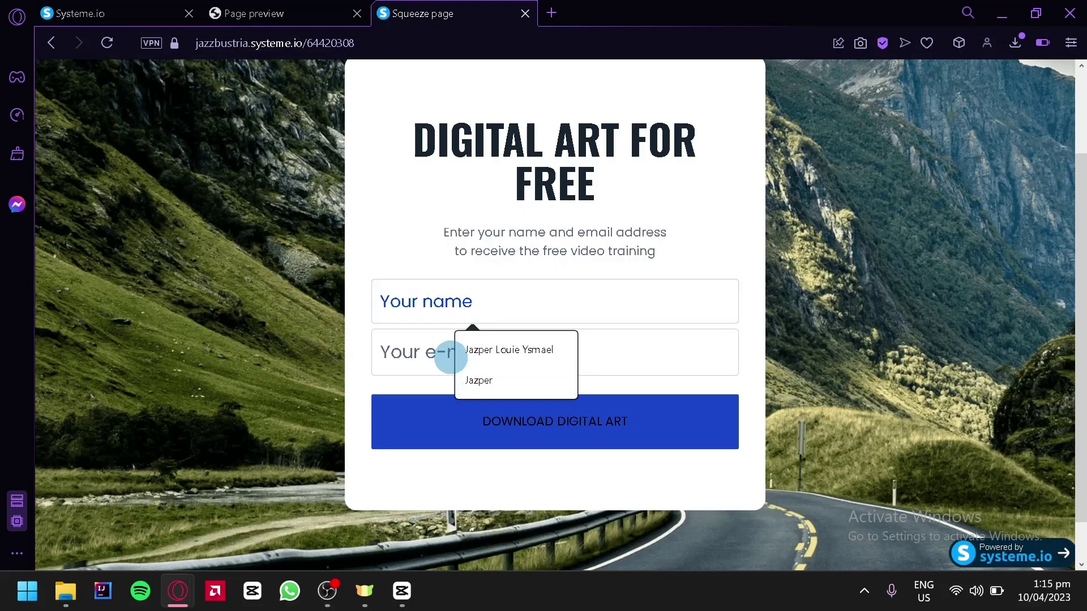
pyautogui.click(459, 349)
pyautogui.click(532, 426)
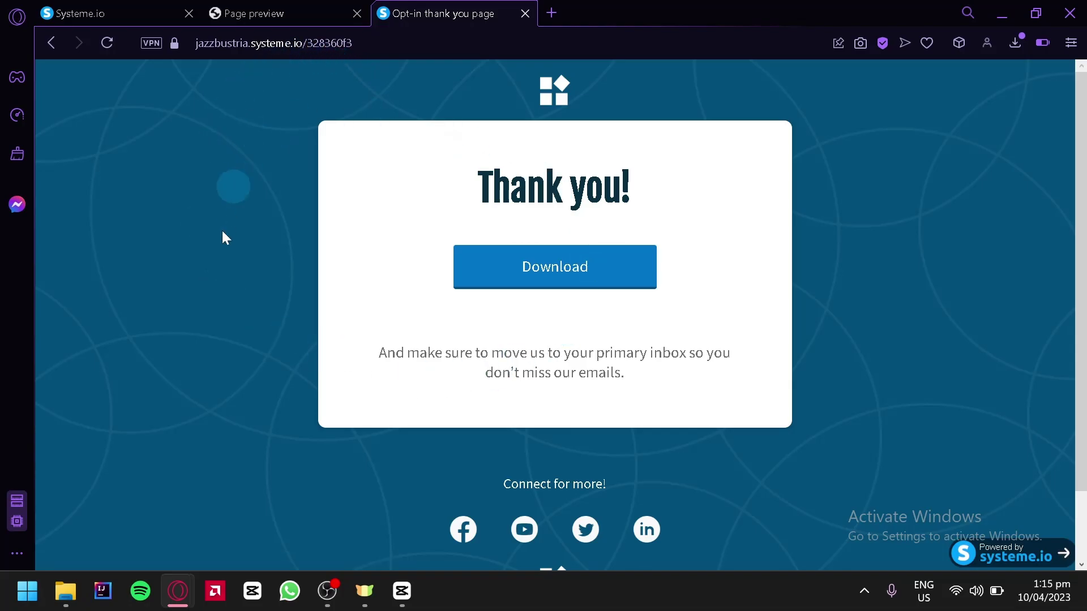
pyautogui.click(595, 279)
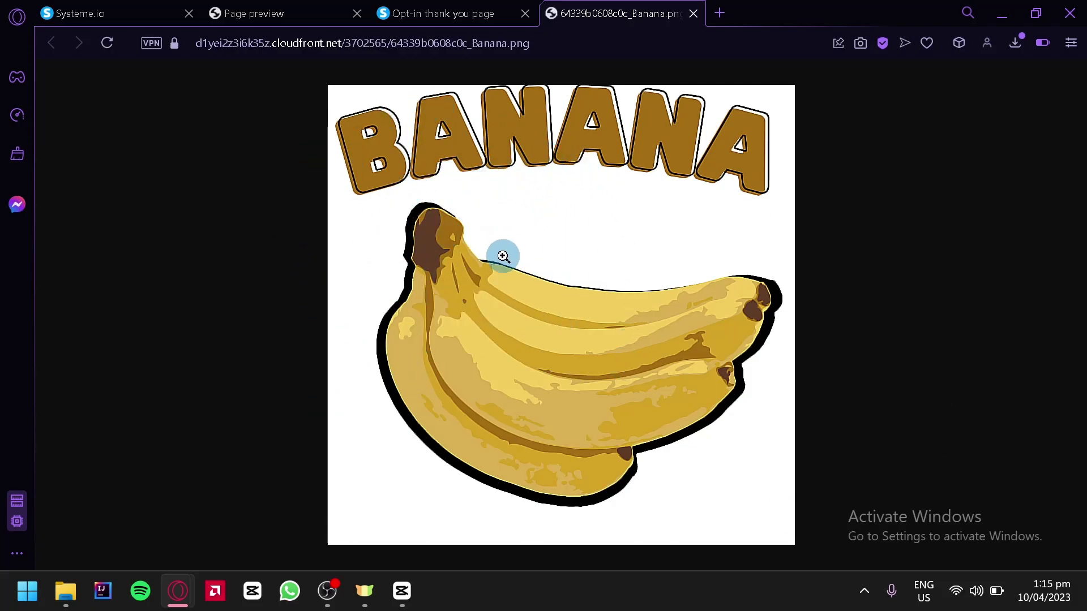
pyautogui.click(81, 9)
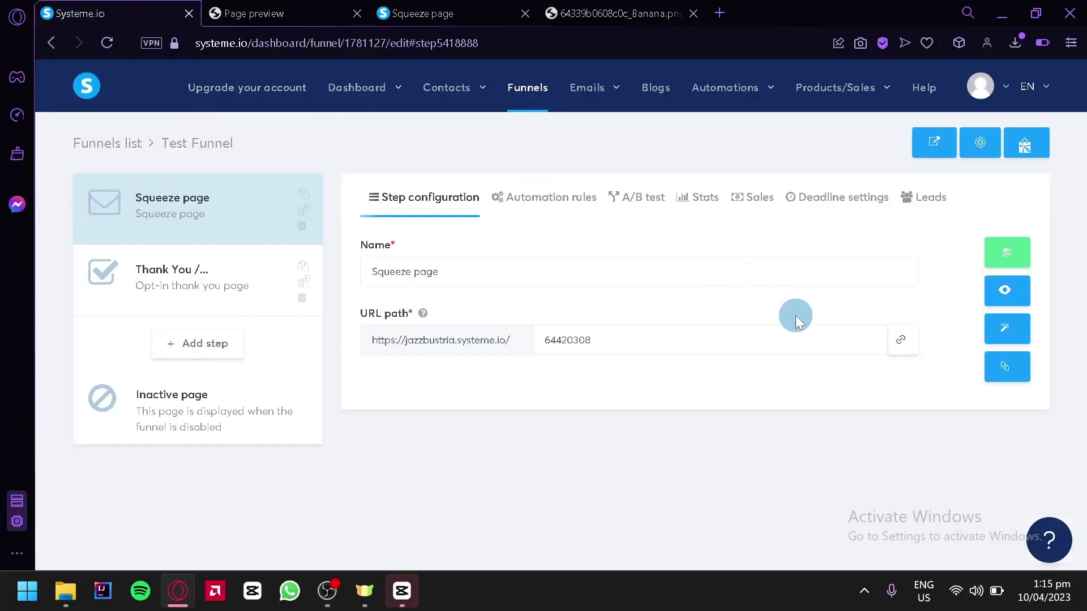
pyautogui.click(445, 13)
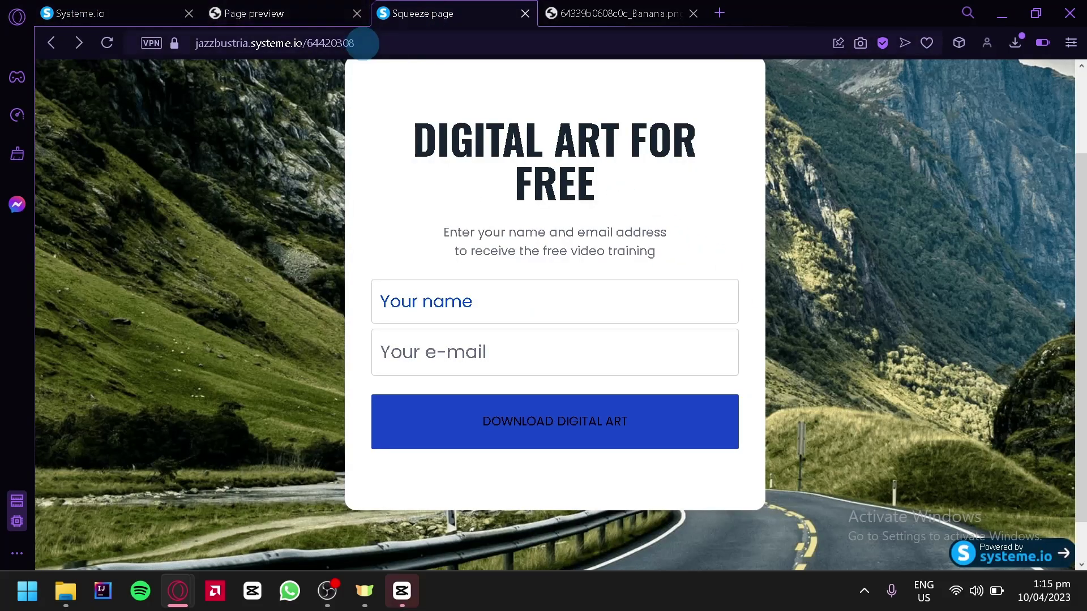
pyautogui.click(90, 13)
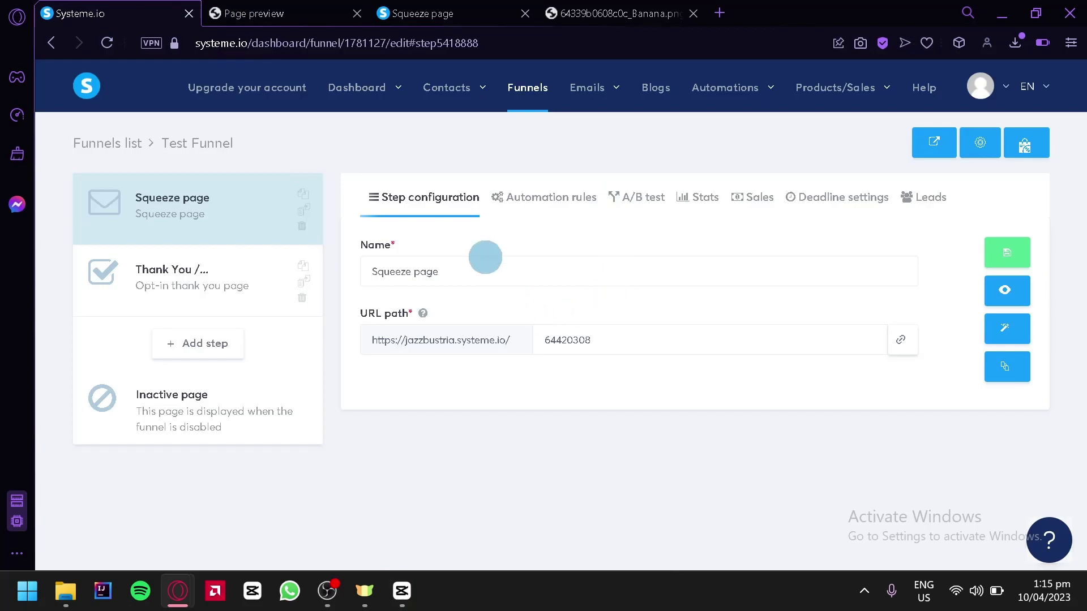
pyautogui.click(444, 13)
pyautogui.click(468, 304)
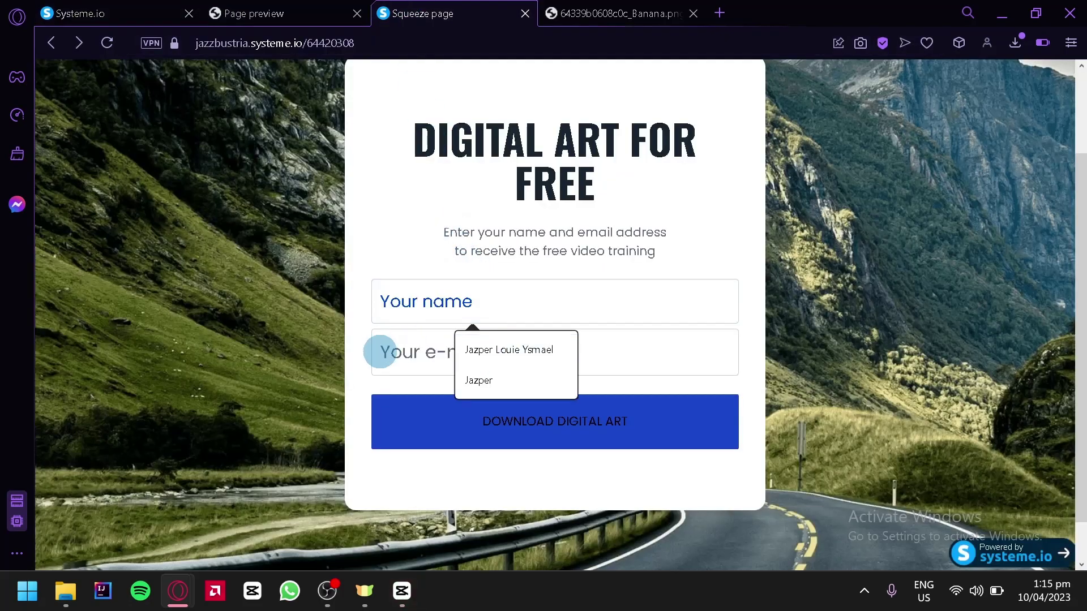
pyautogui.click(380, 352)
pyautogui.click(581, 7)
pyautogui.hotkey('ctrl', '1')
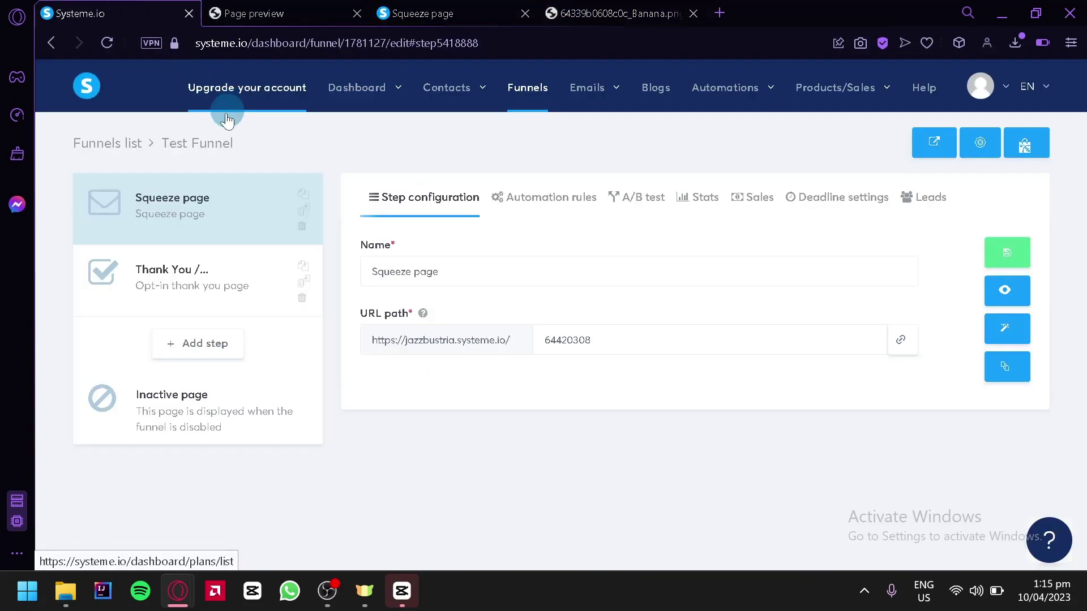